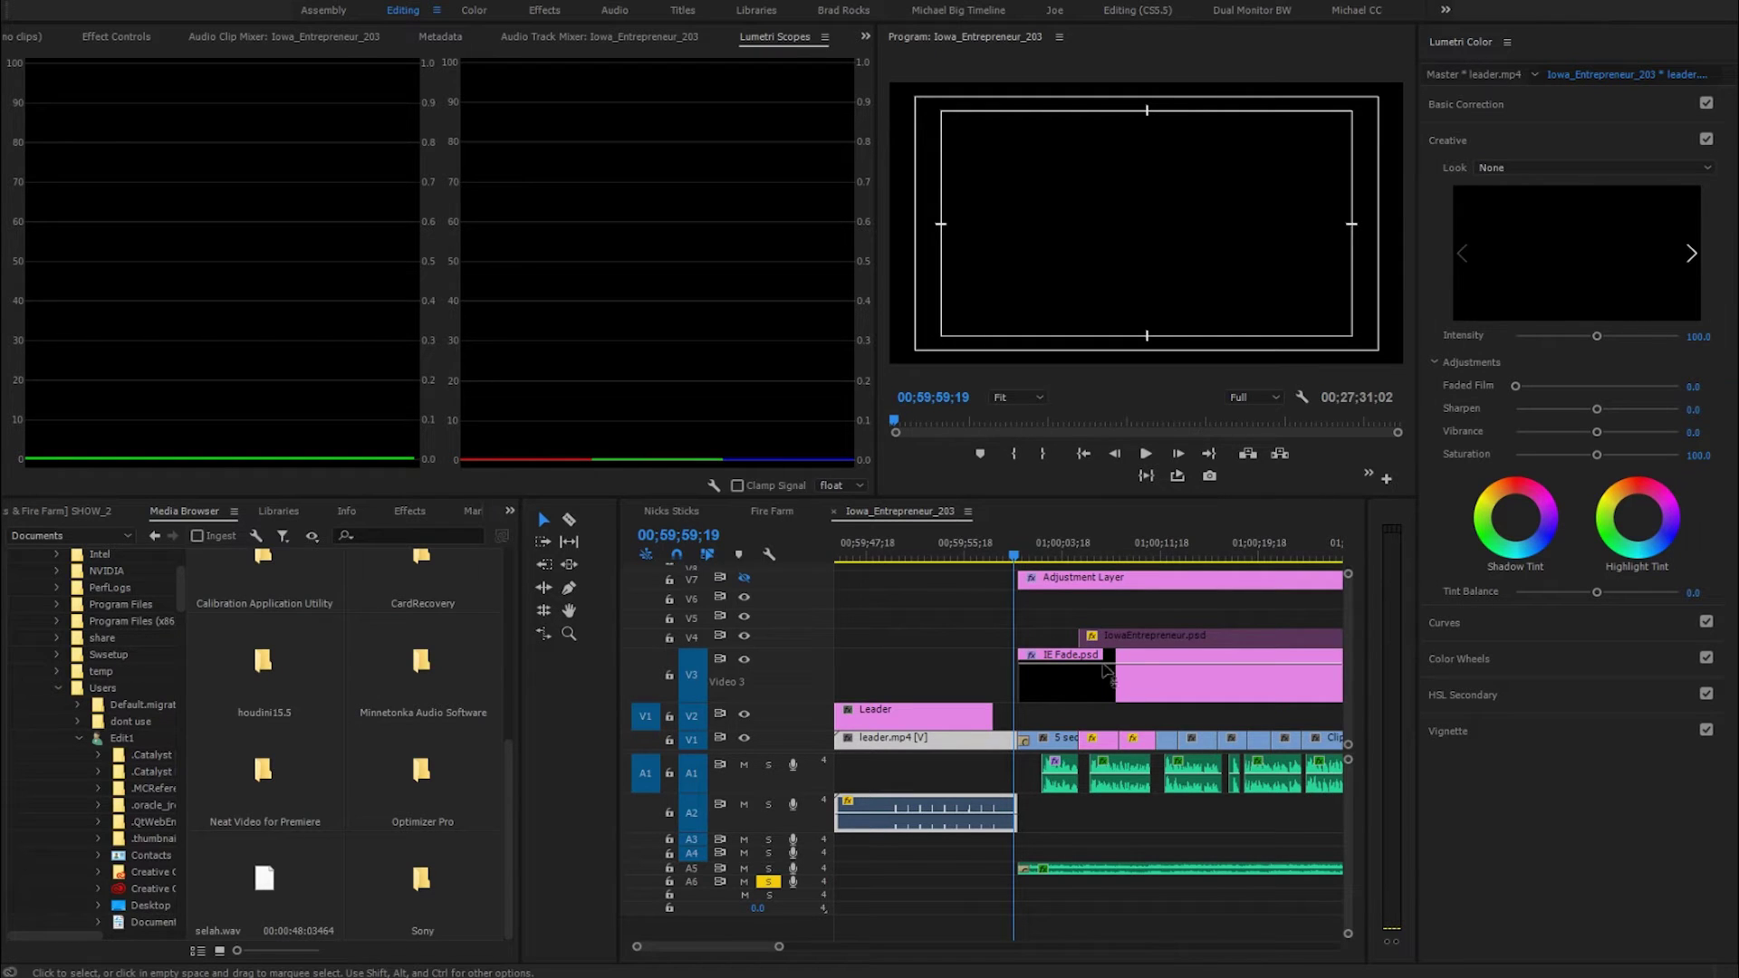
# - Switch the lower-left panel group to Effects and start playing the sequence
pyautogui.click(279, 513)
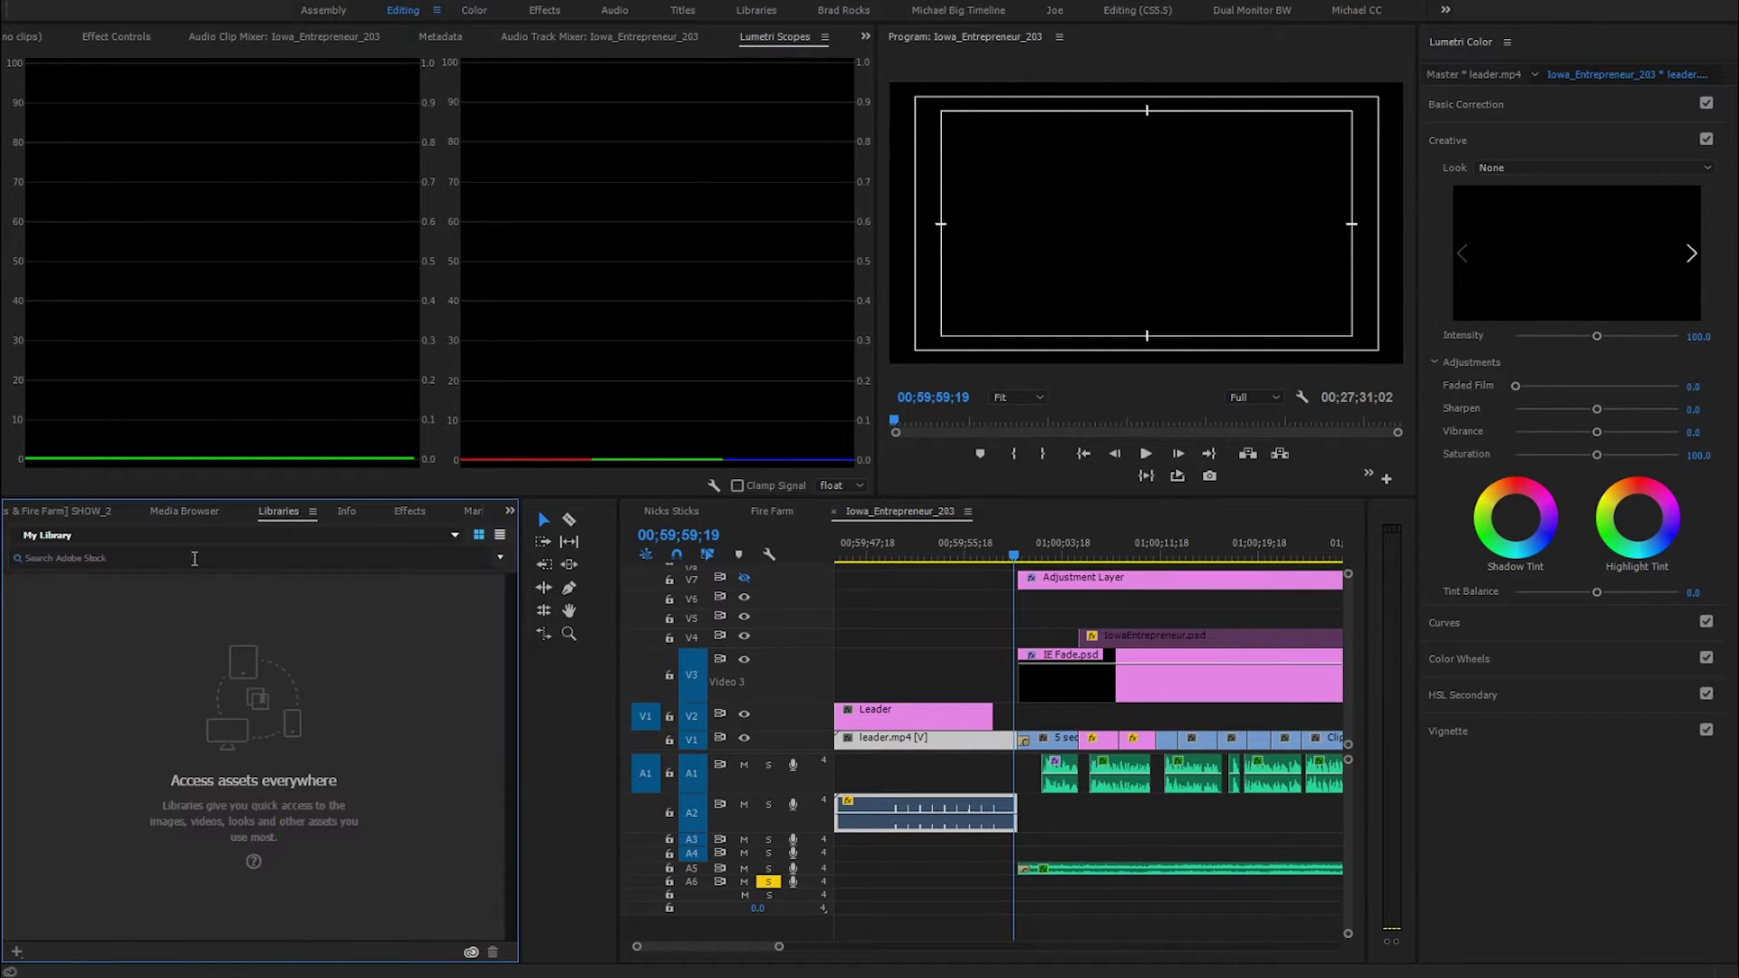
pyautogui.click(408, 512)
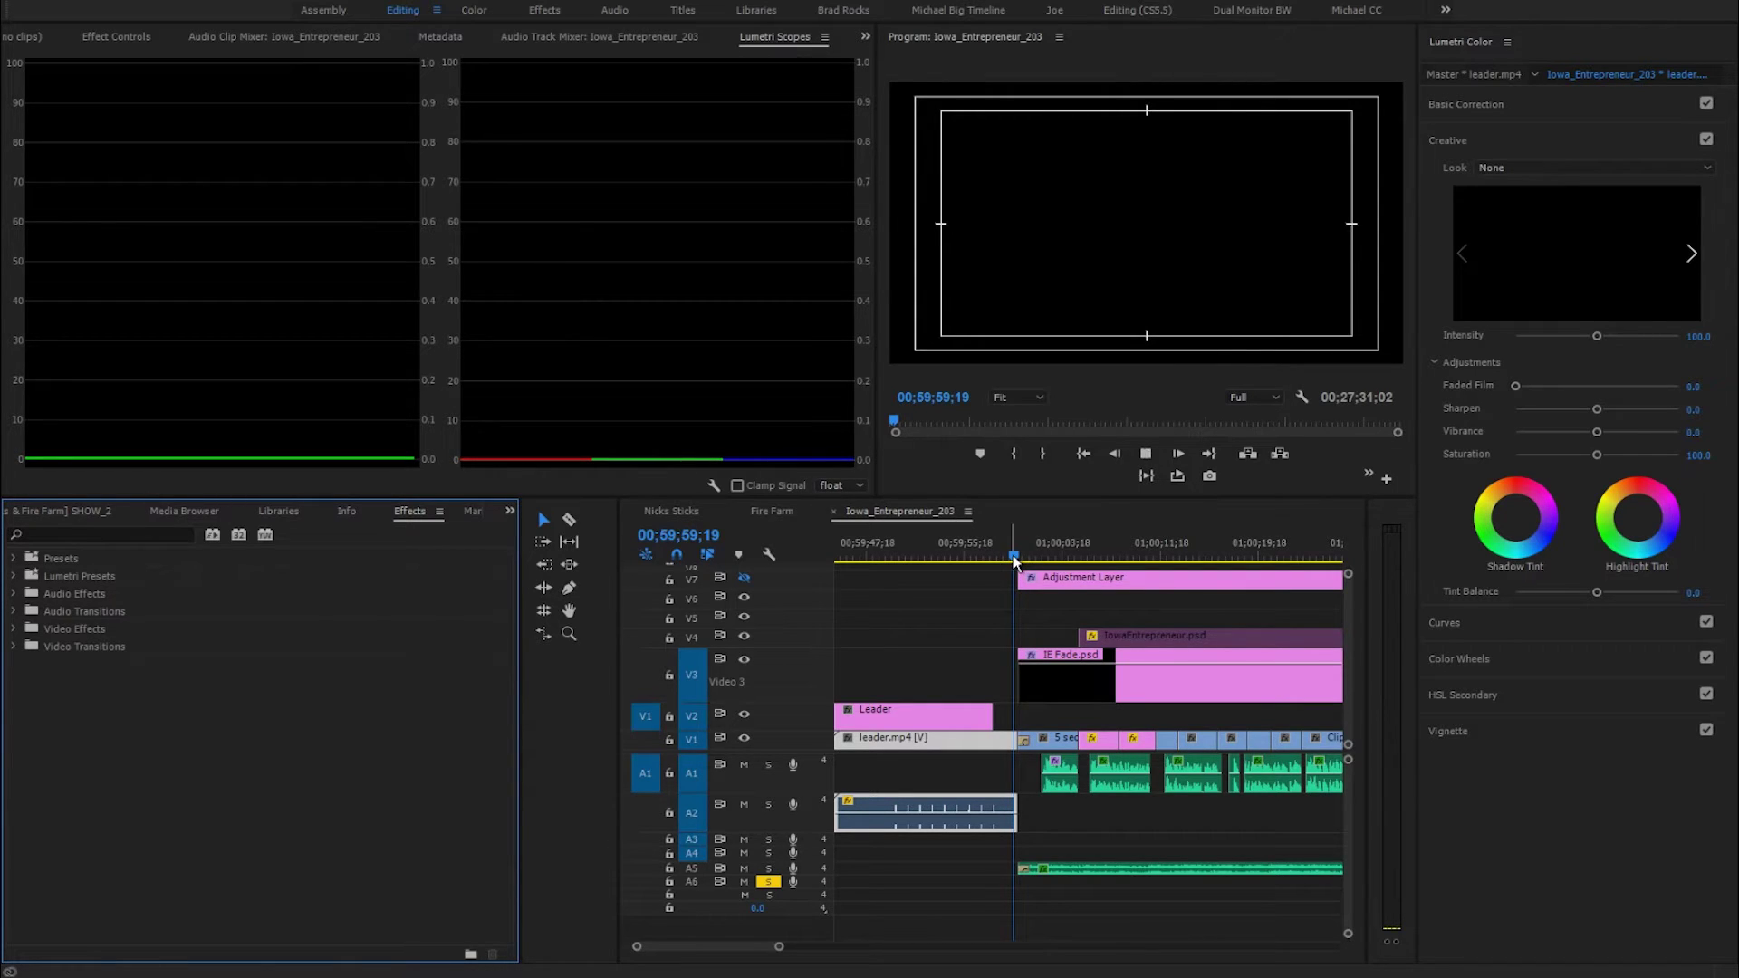
pyautogui.press('space')
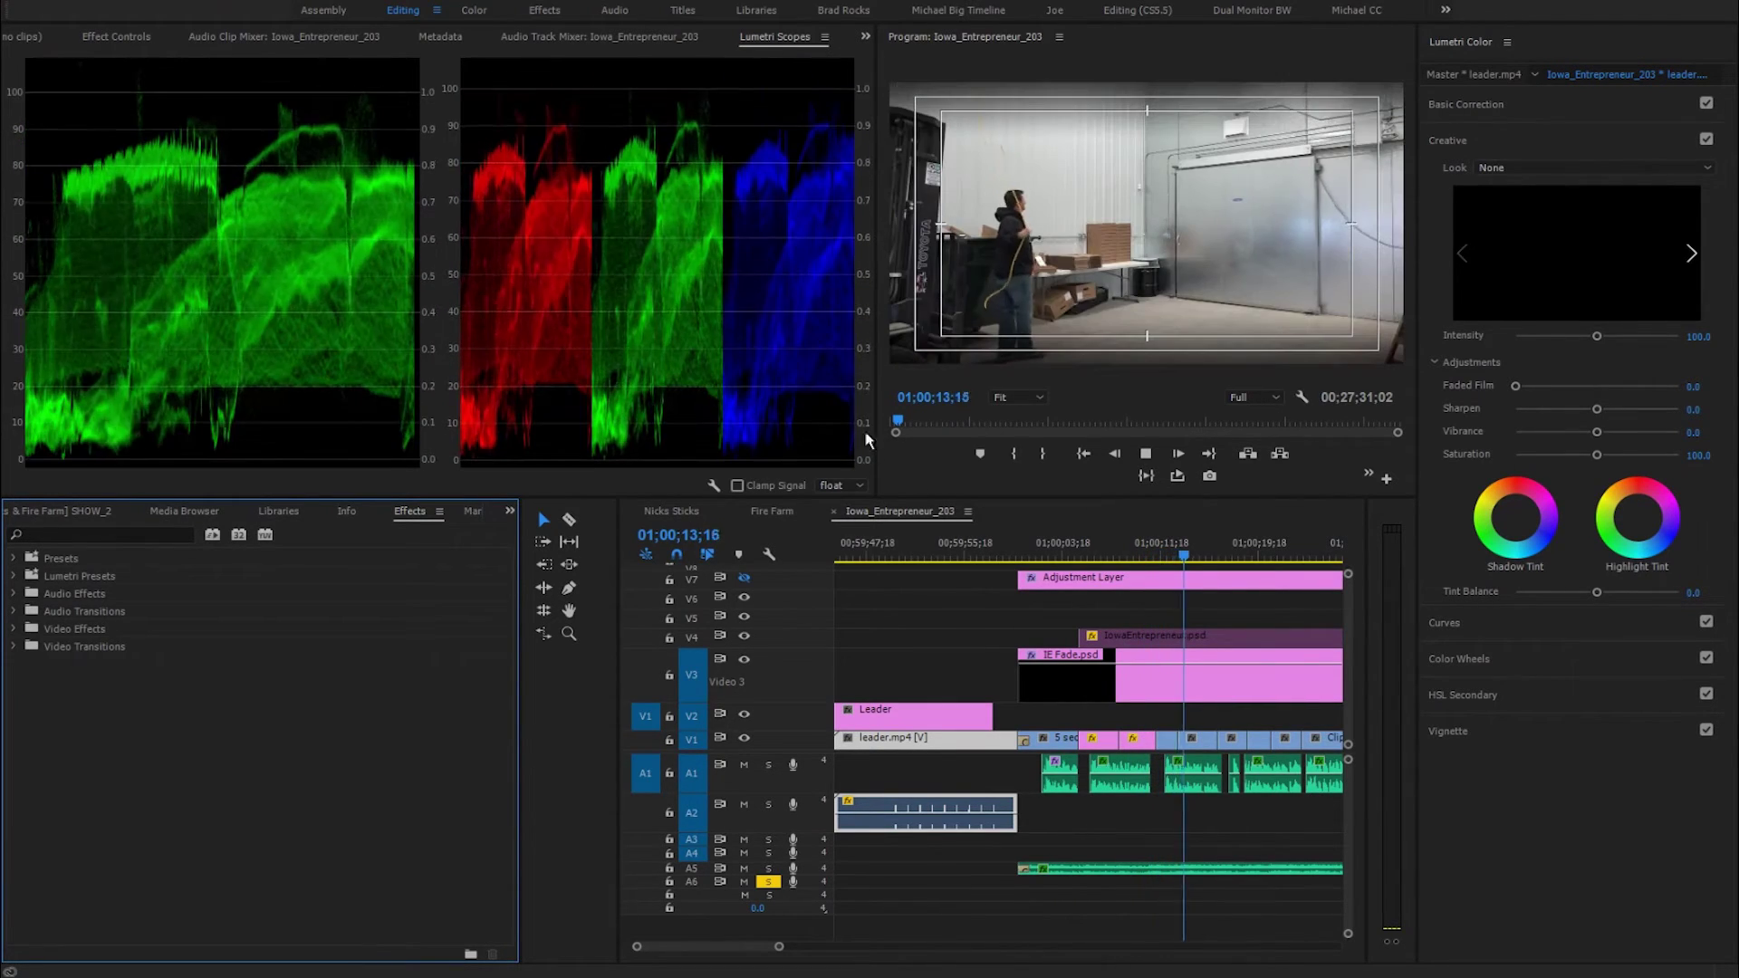
# - Stop playback, park on the baseball pitcher shot, then jump to the Iowa entrepreneur title
pyautogui.press('space')
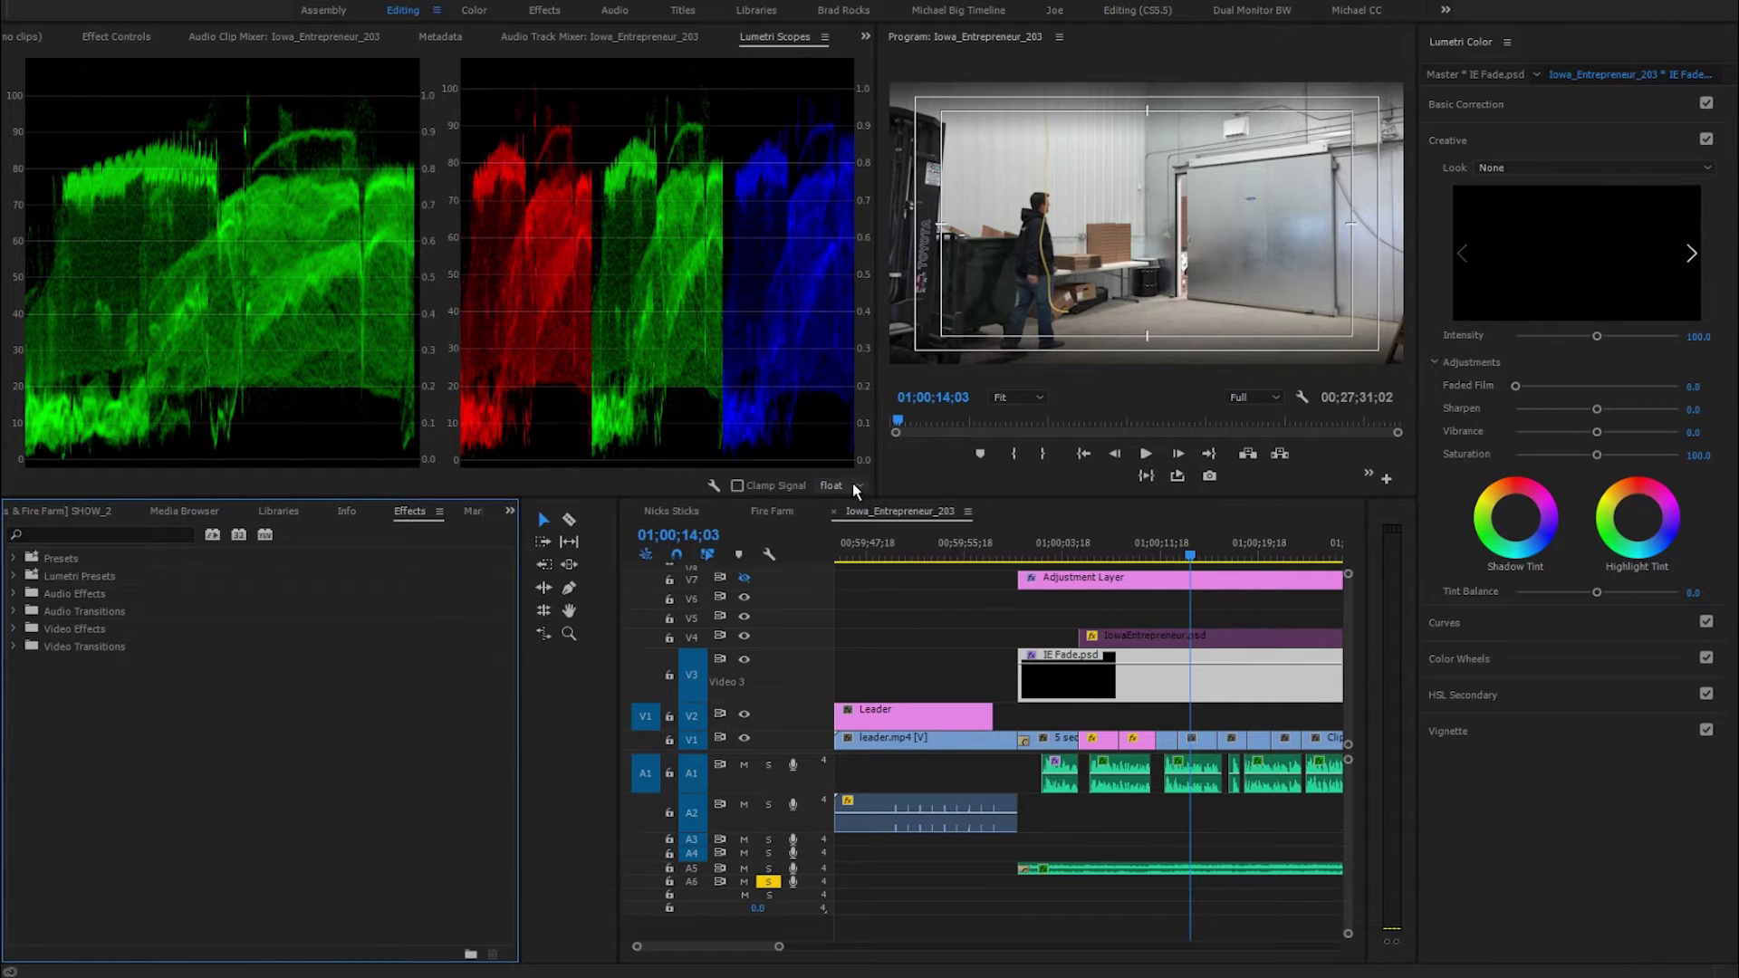
pyautogui.click(1154, 558)
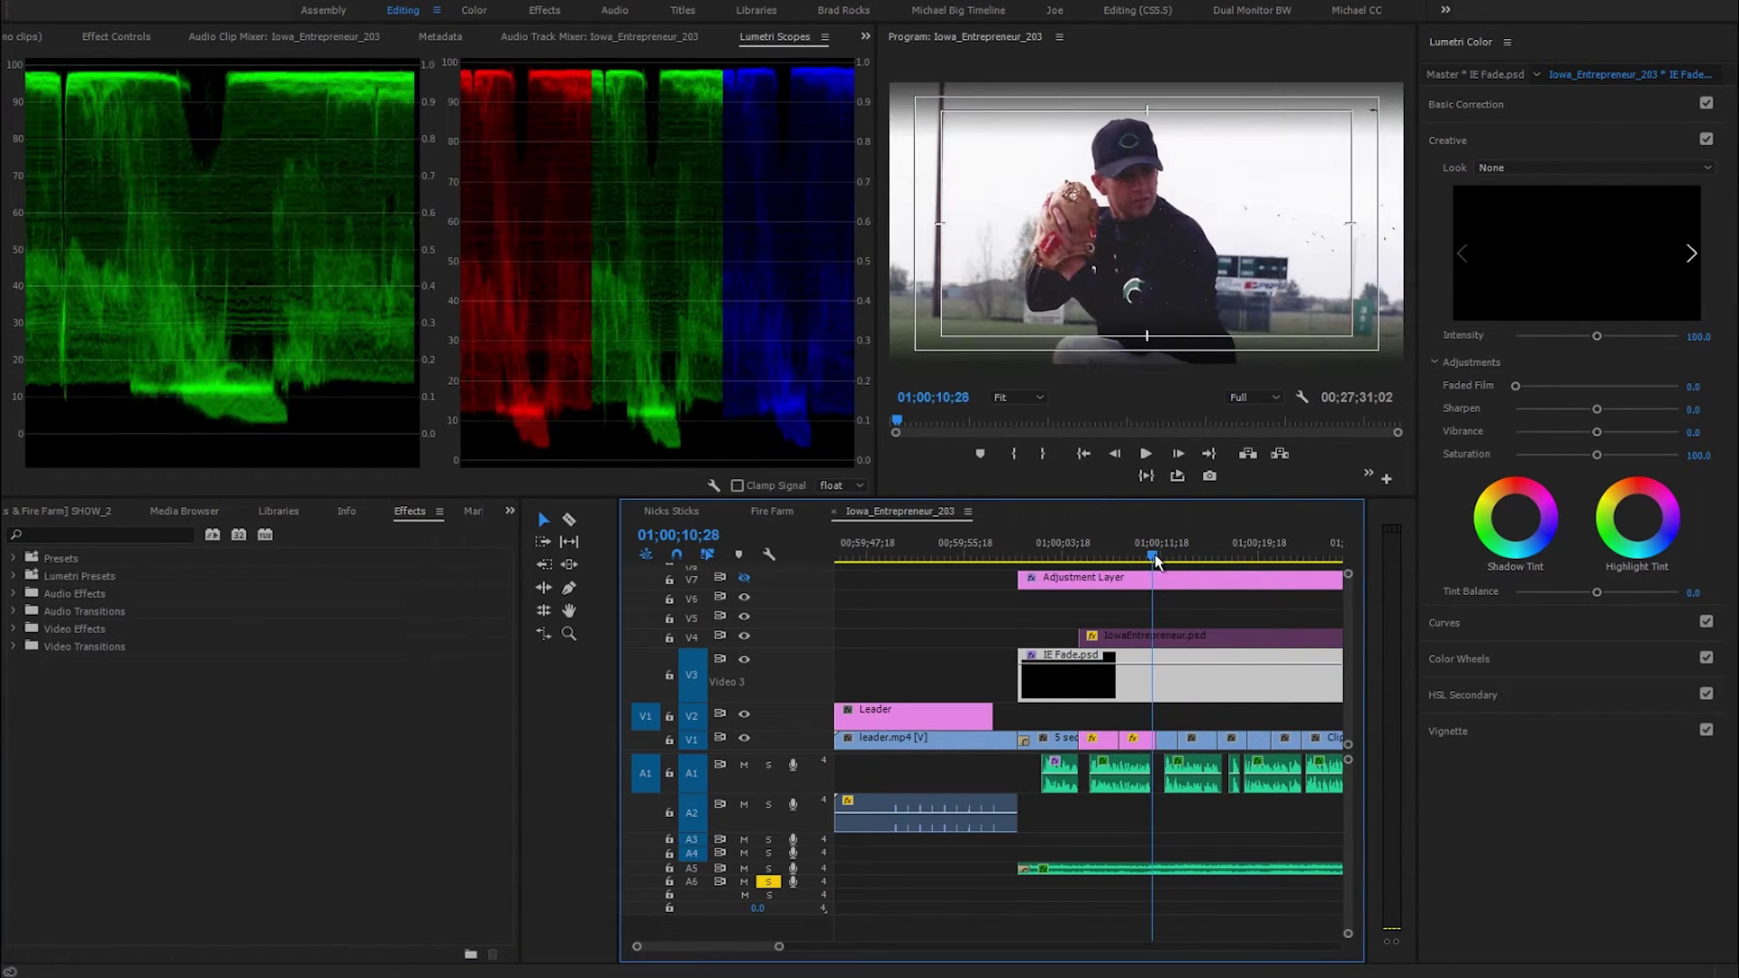
pyautogui.moveTo(1156, 562); pyautogui.dragTo(1158, 562)
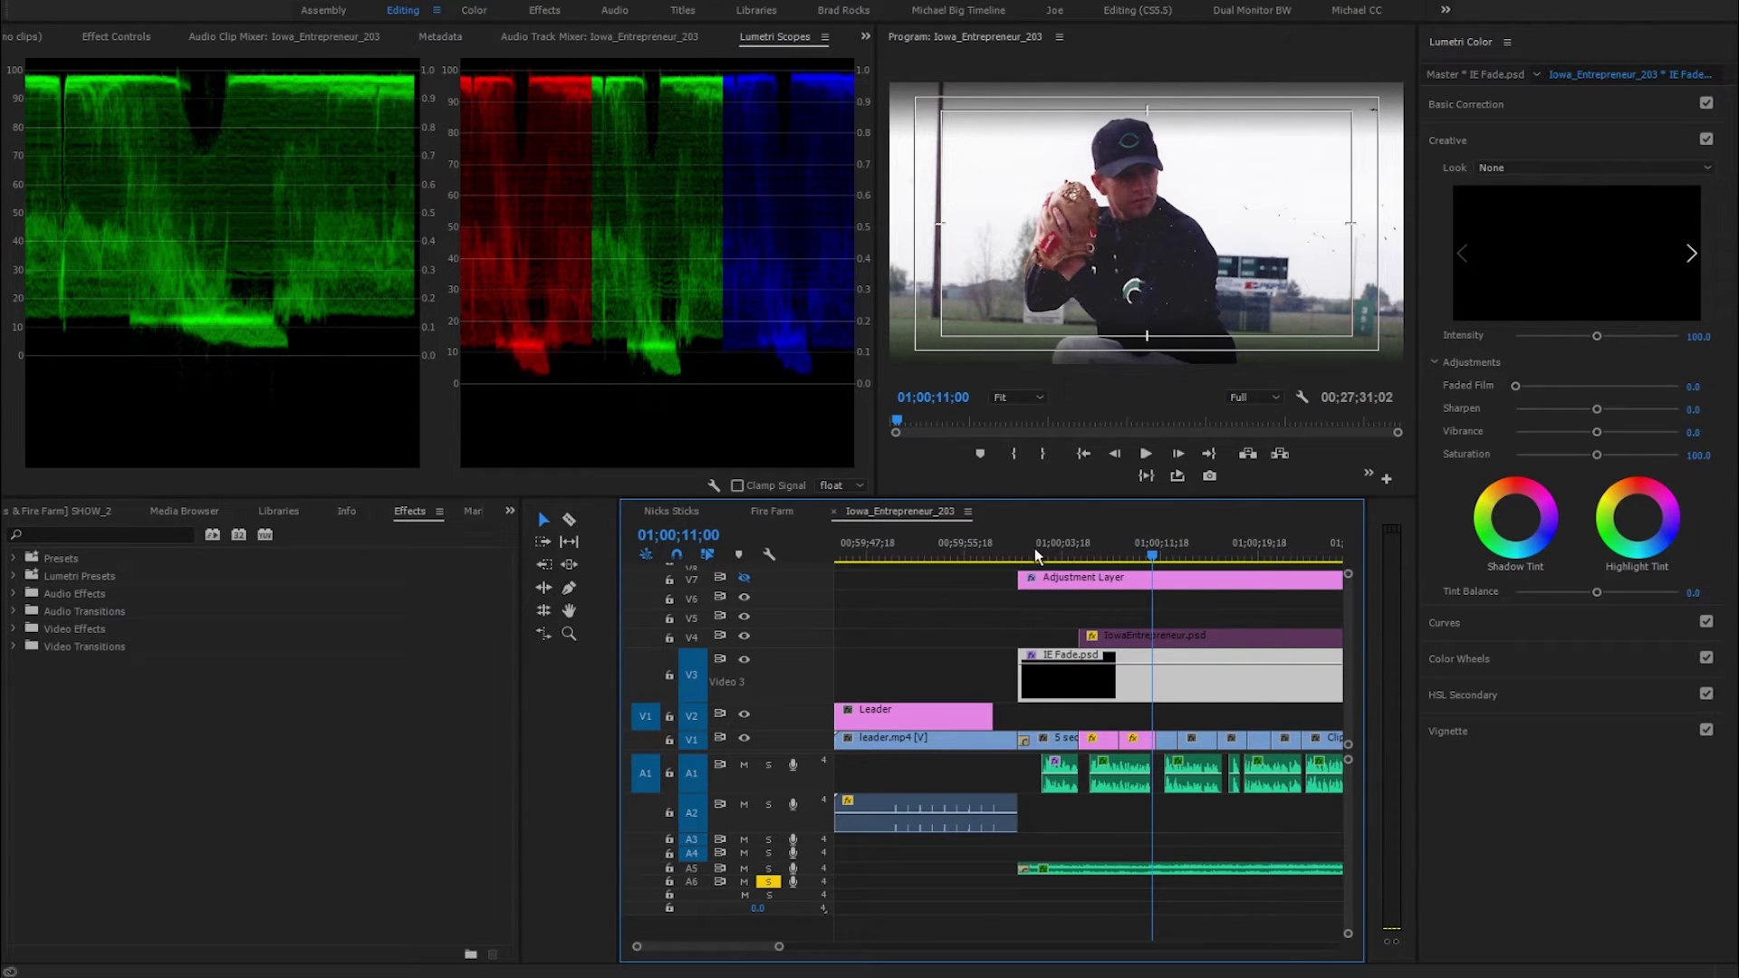
pyautogui.click(1058, 549)
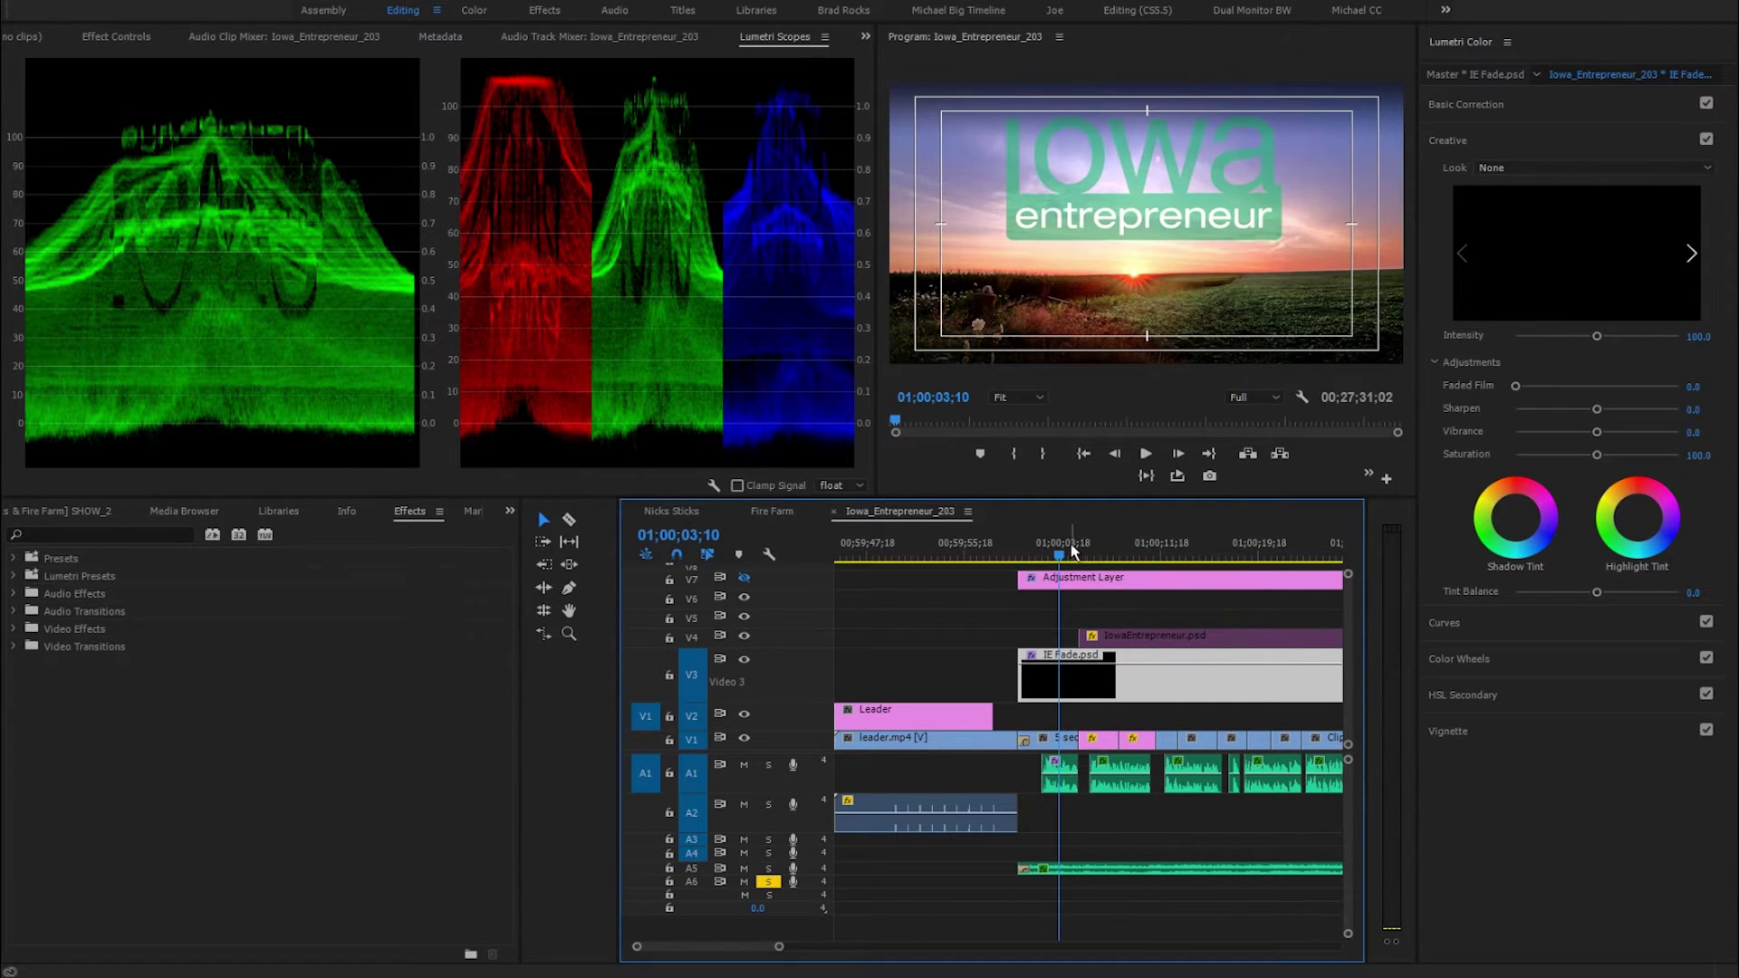
# - Scrub to 01;00;04;19 where the title is fully visible and select the Adjustment Layer clip
pyautogui.moveTo(1058, 549); pyautogui.dragTo(1077, 551)
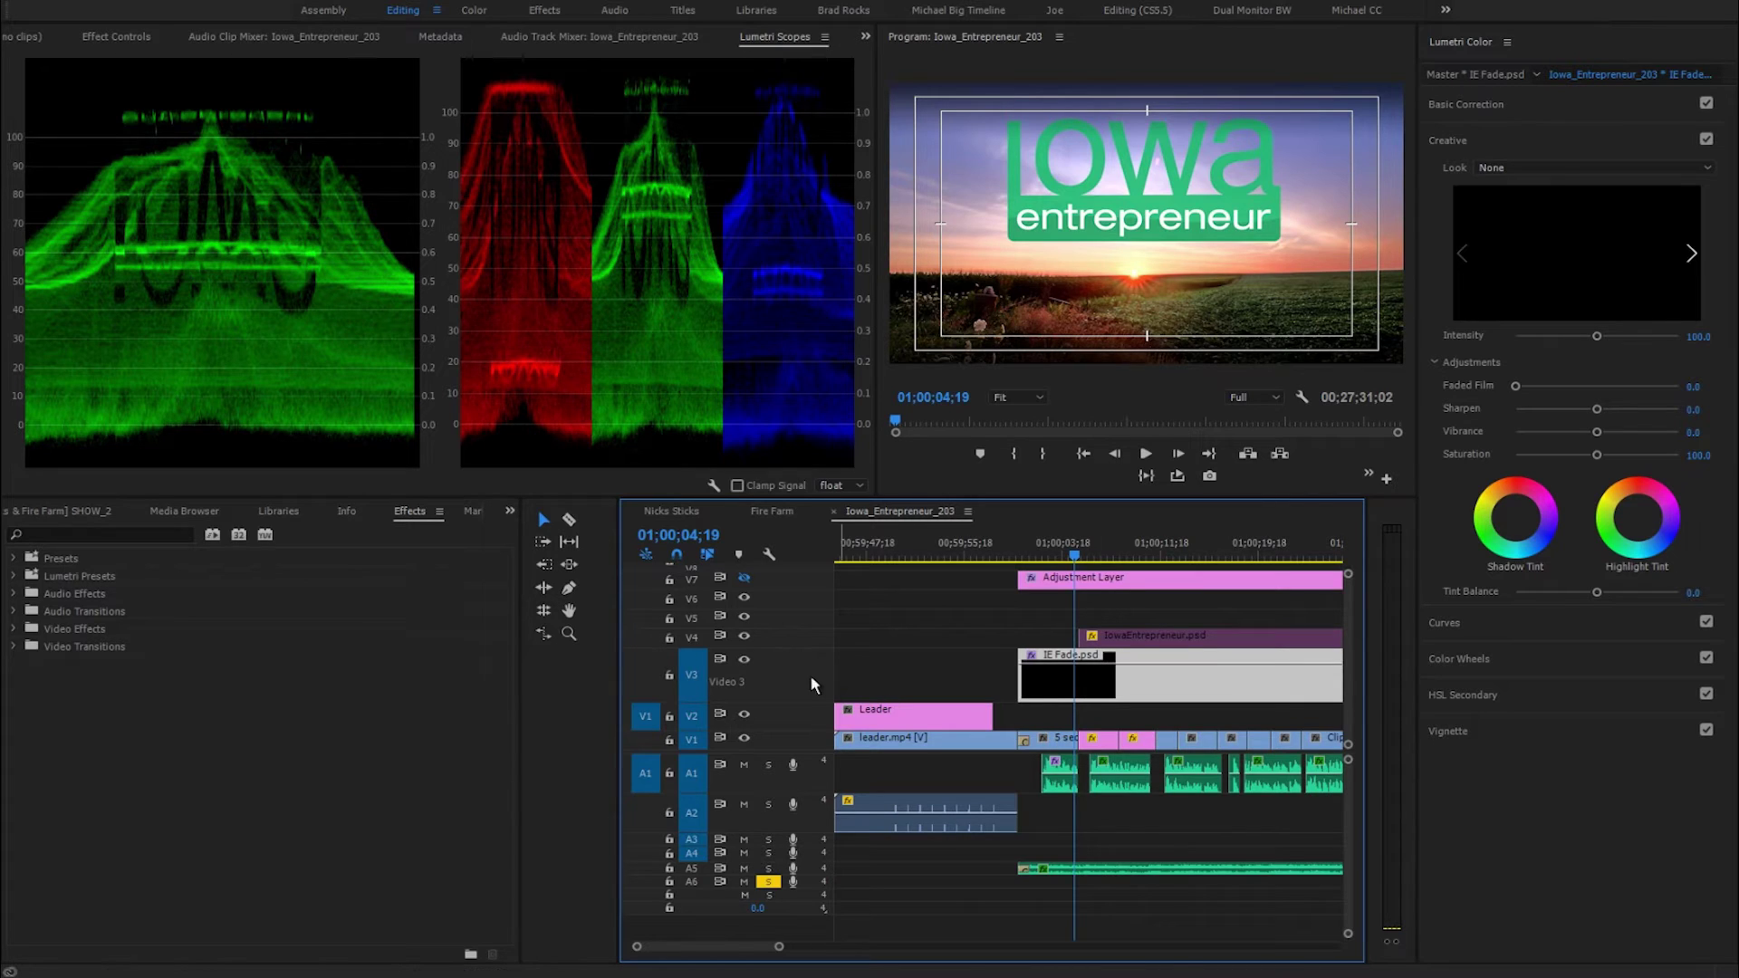
pyautogui.click(1039, 579)
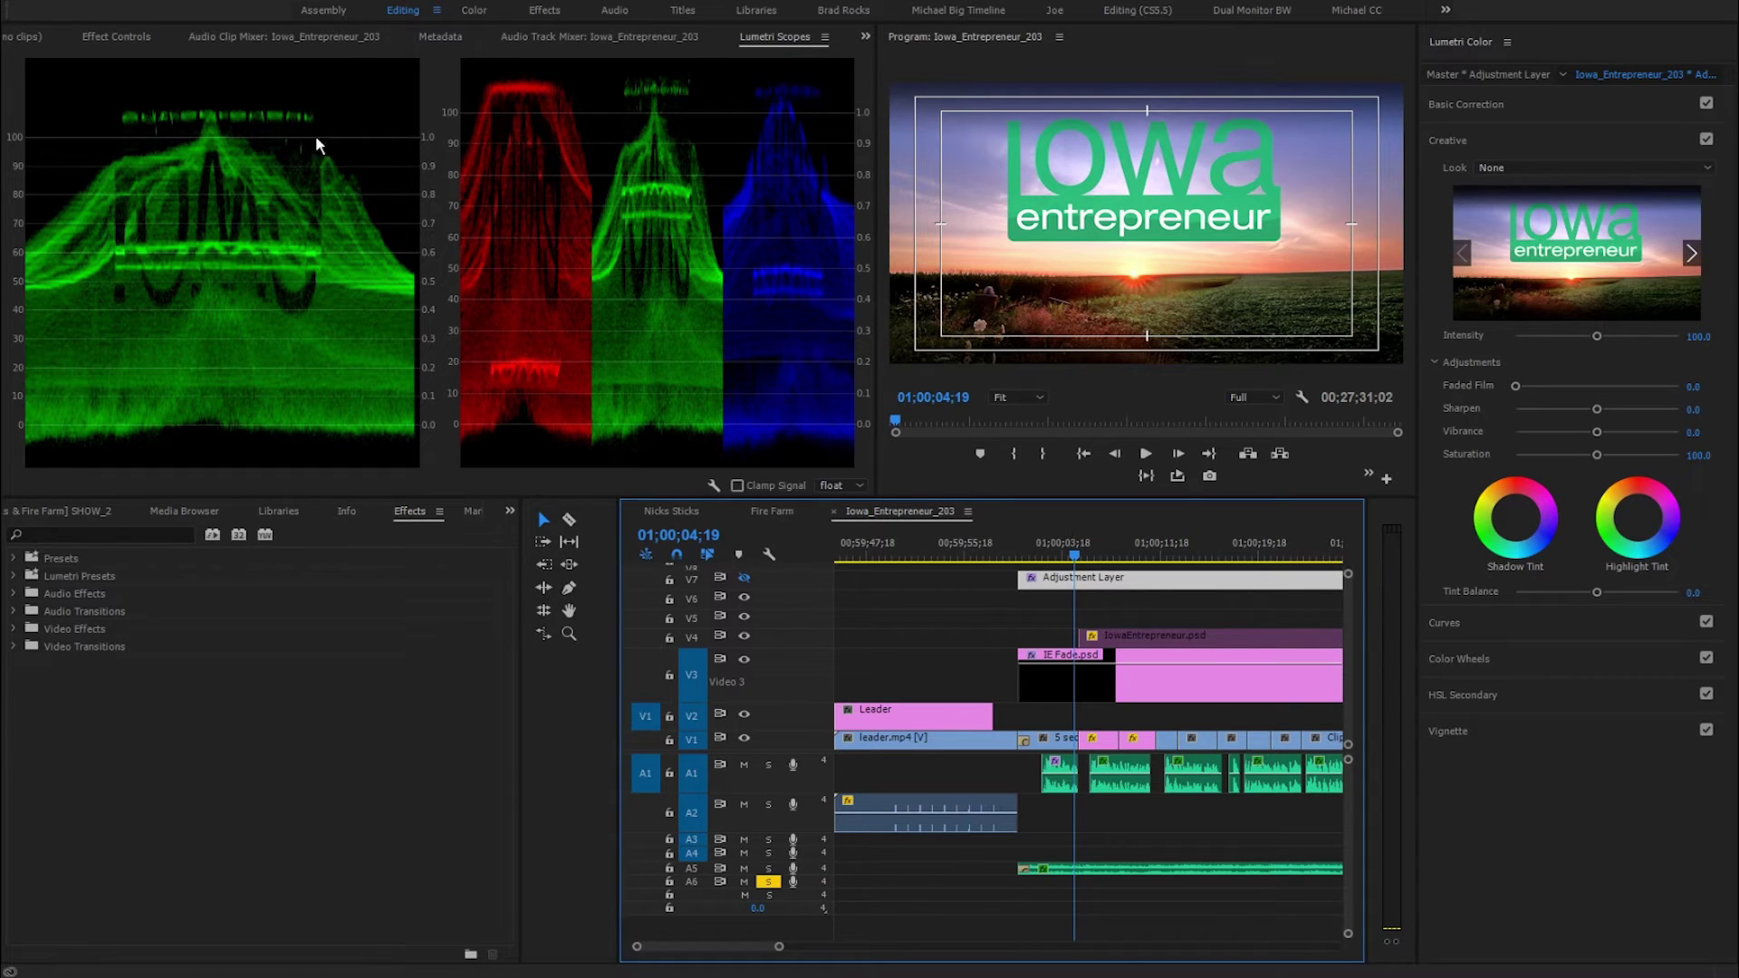
# - Expand the Adjustment Layer's Levels effect and filter the Effects panel to 'level'
pyautogui.click(124, 36)
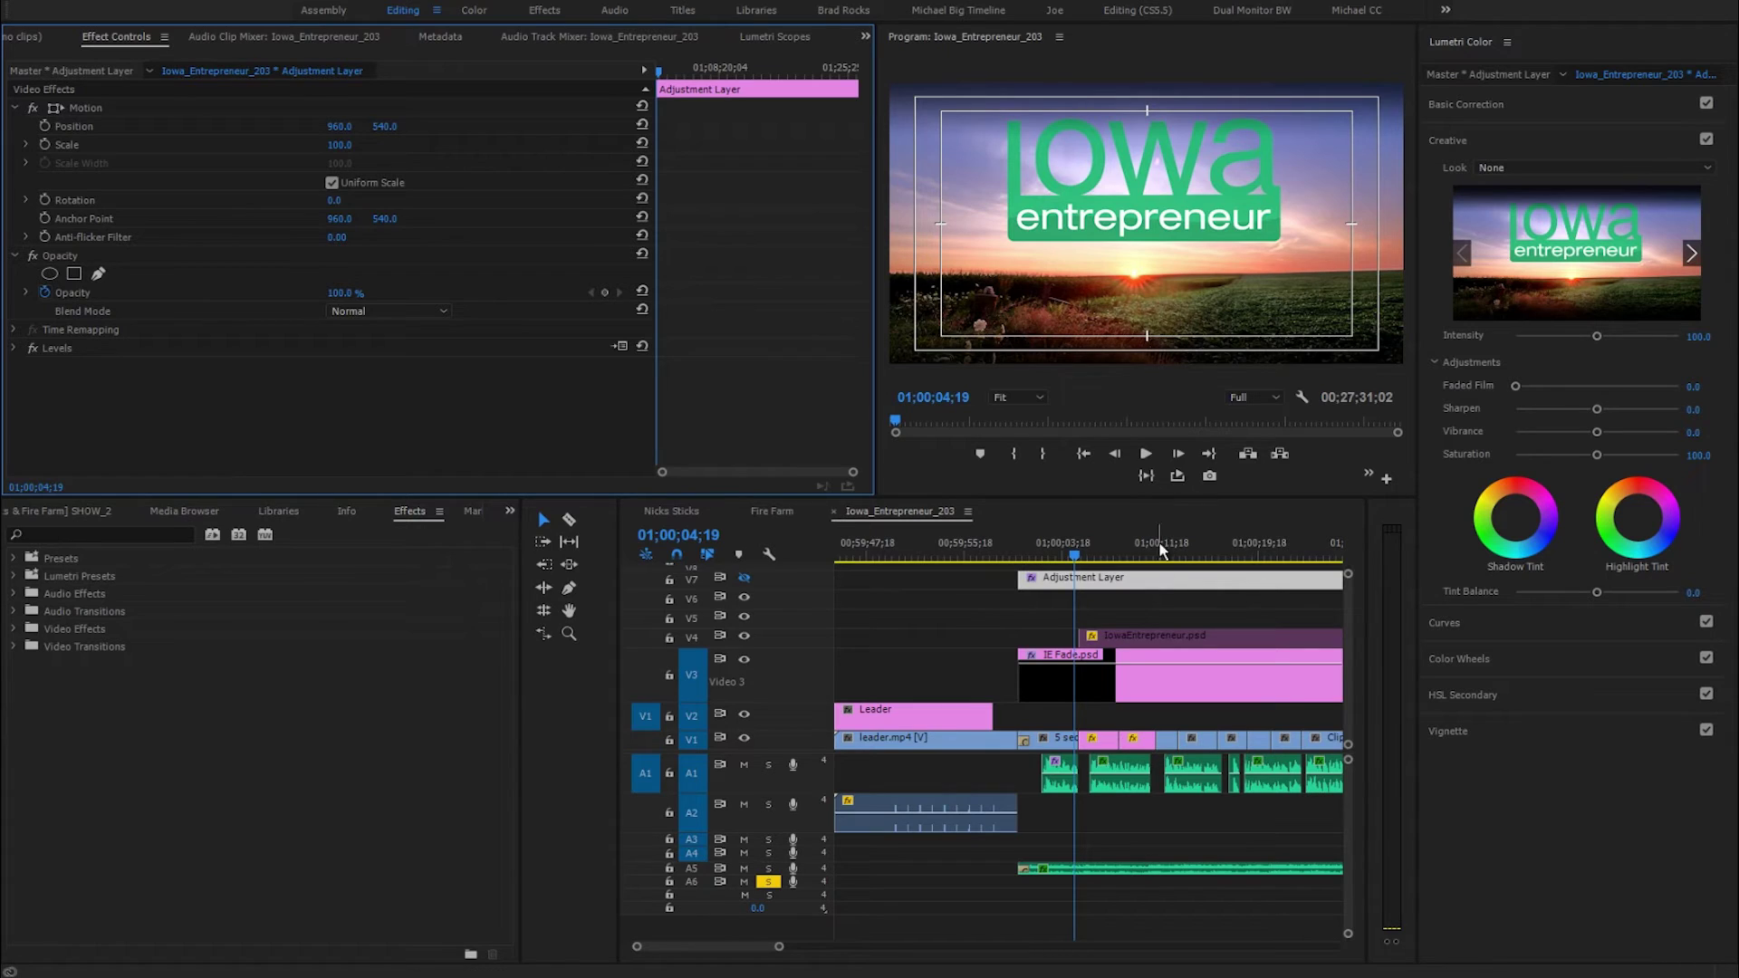
pyautogui.click(14, 348)
pyautogui.click(102, 544)
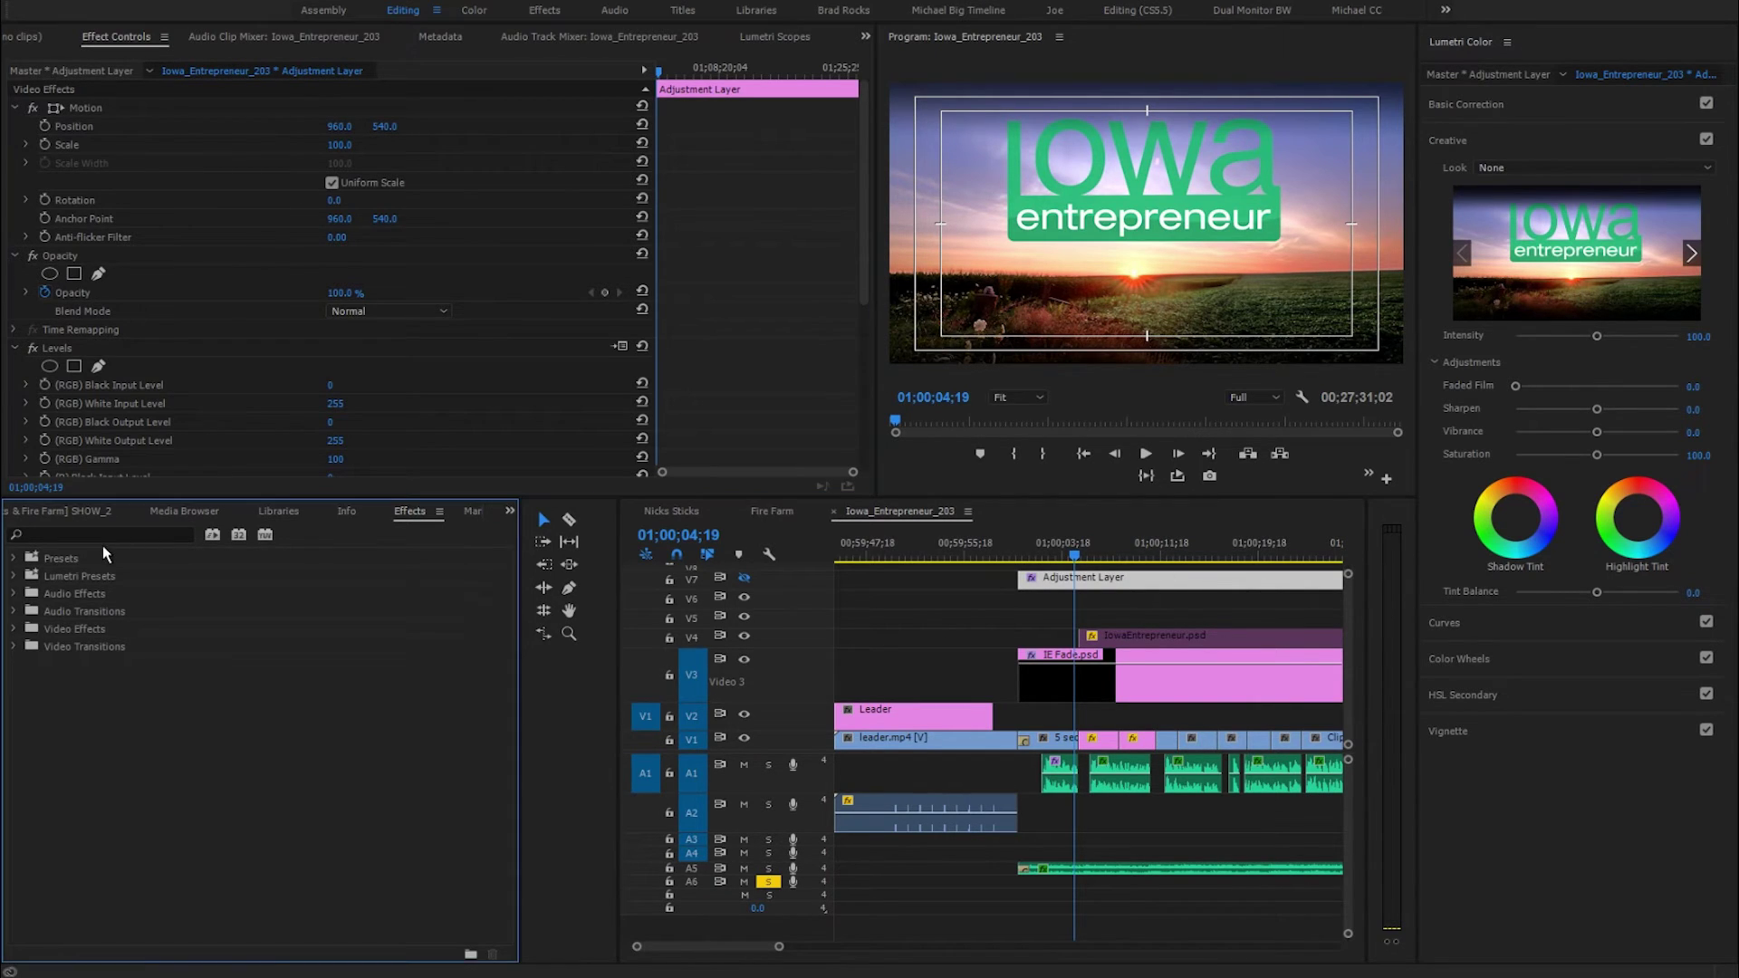
pyautogui.click(100, 534)
pyautogui.write('level')
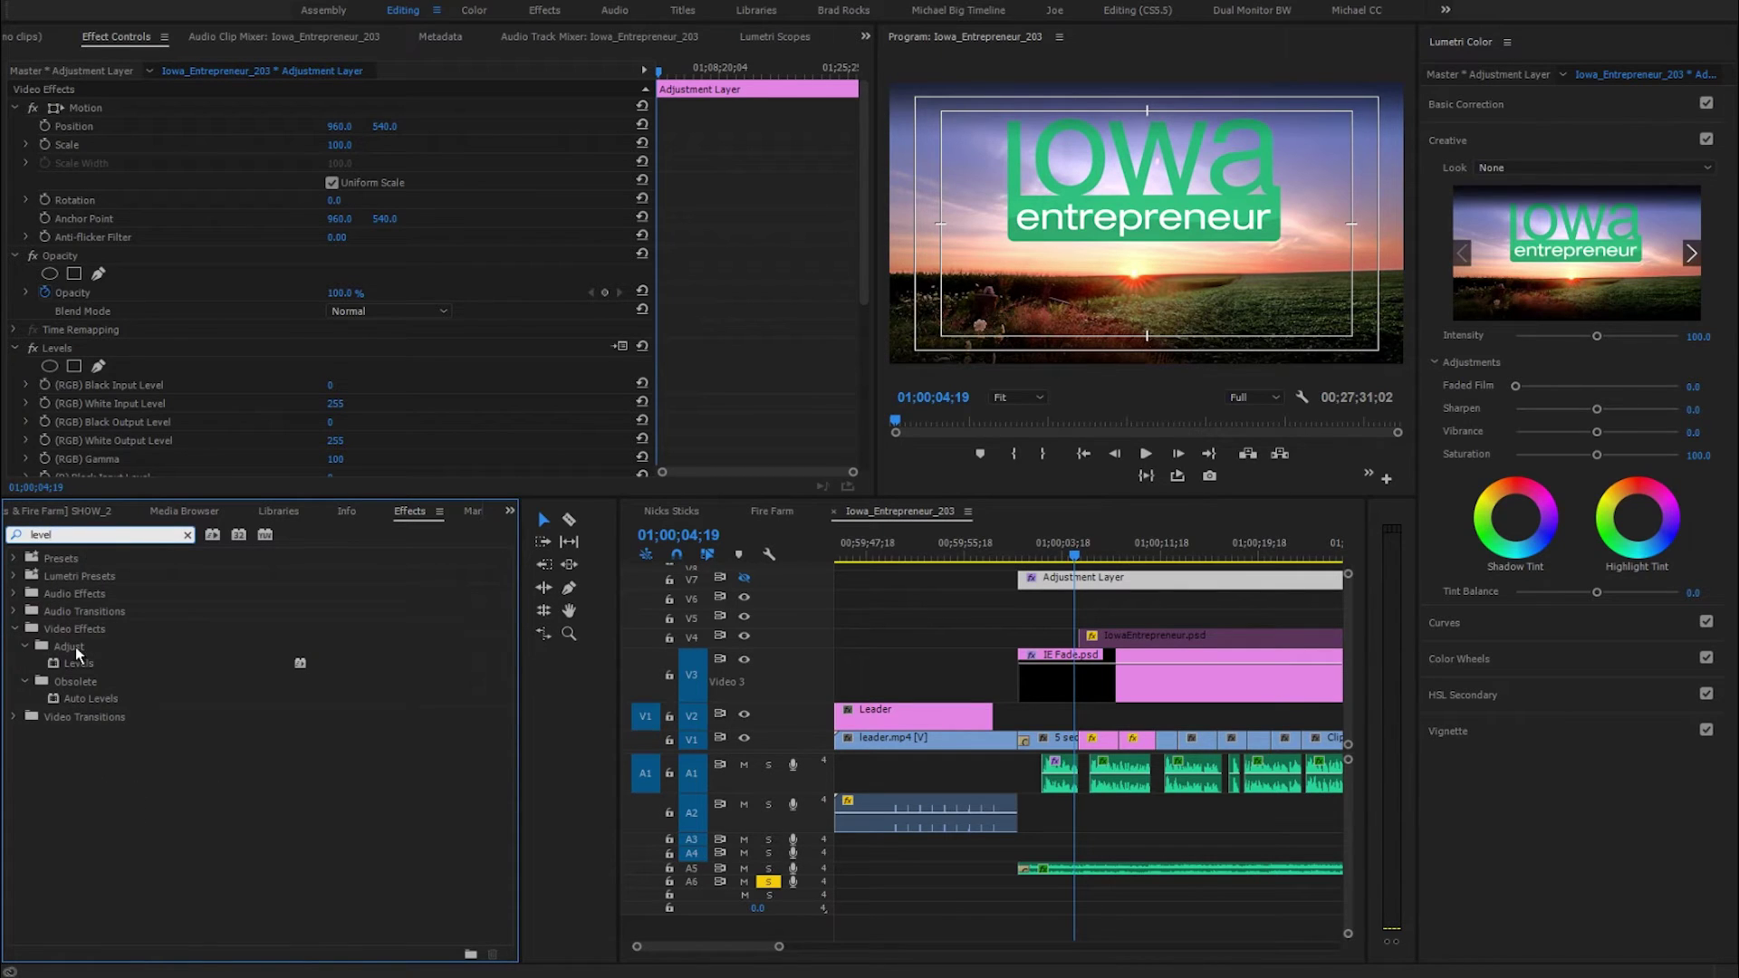
pyautogui.click(78, 661)
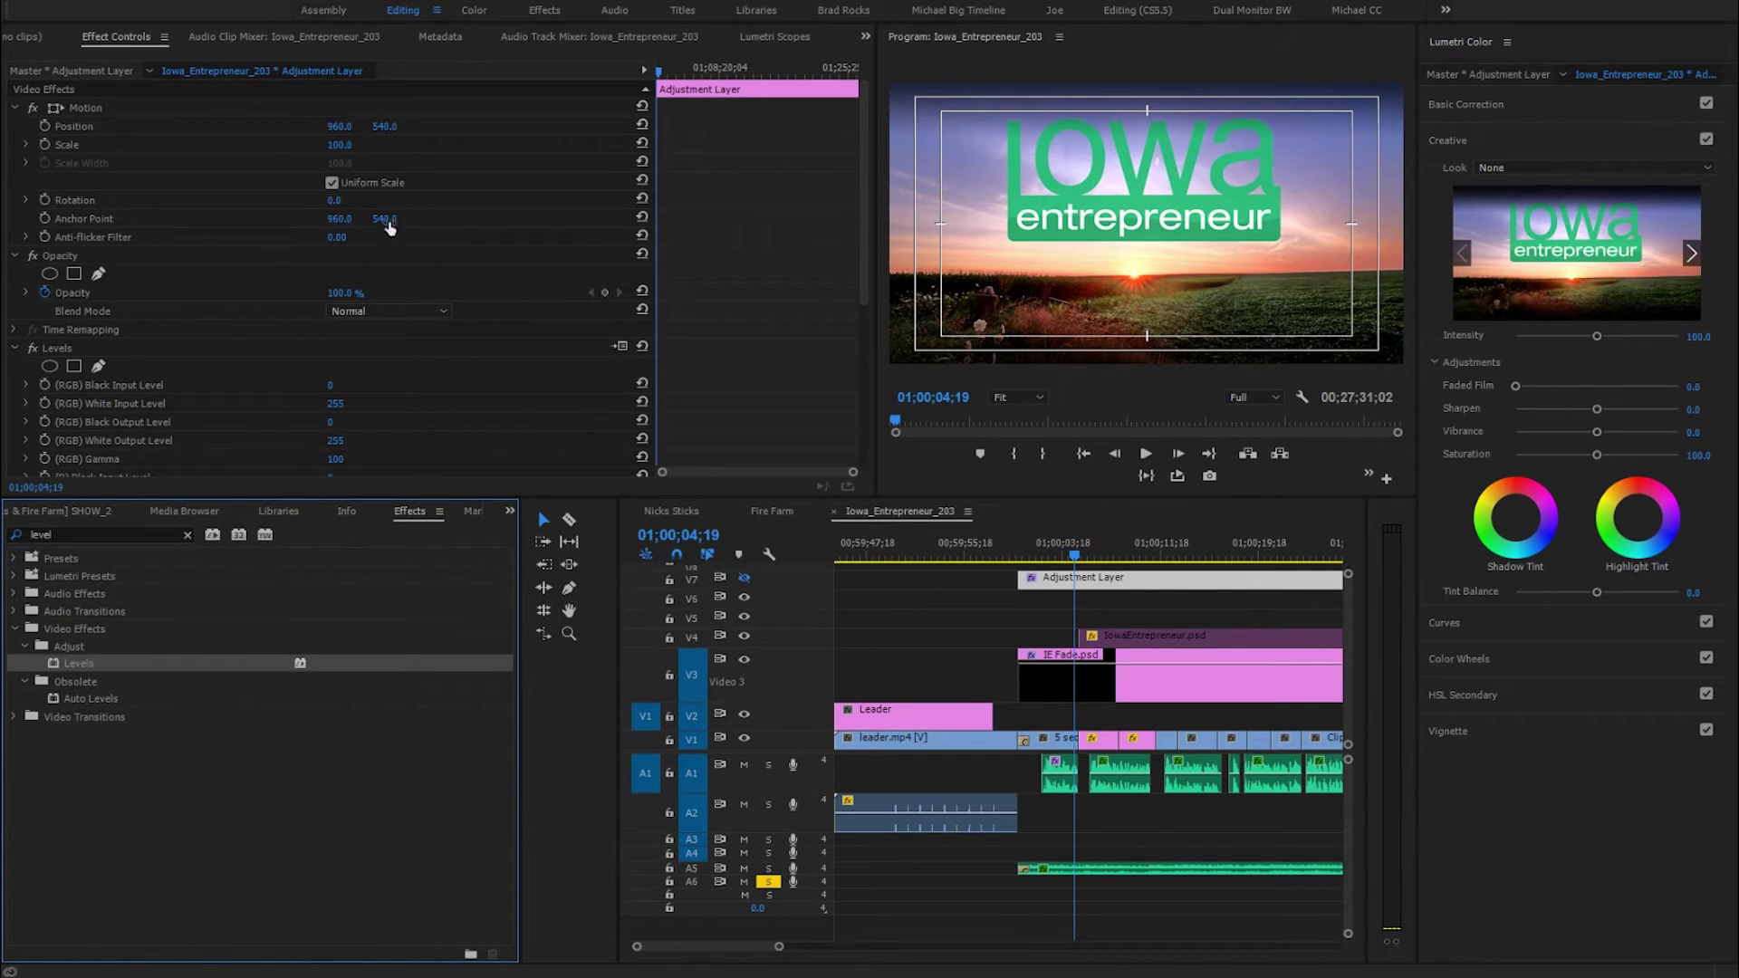
pyautogui.scroll(-3, 333, 351)
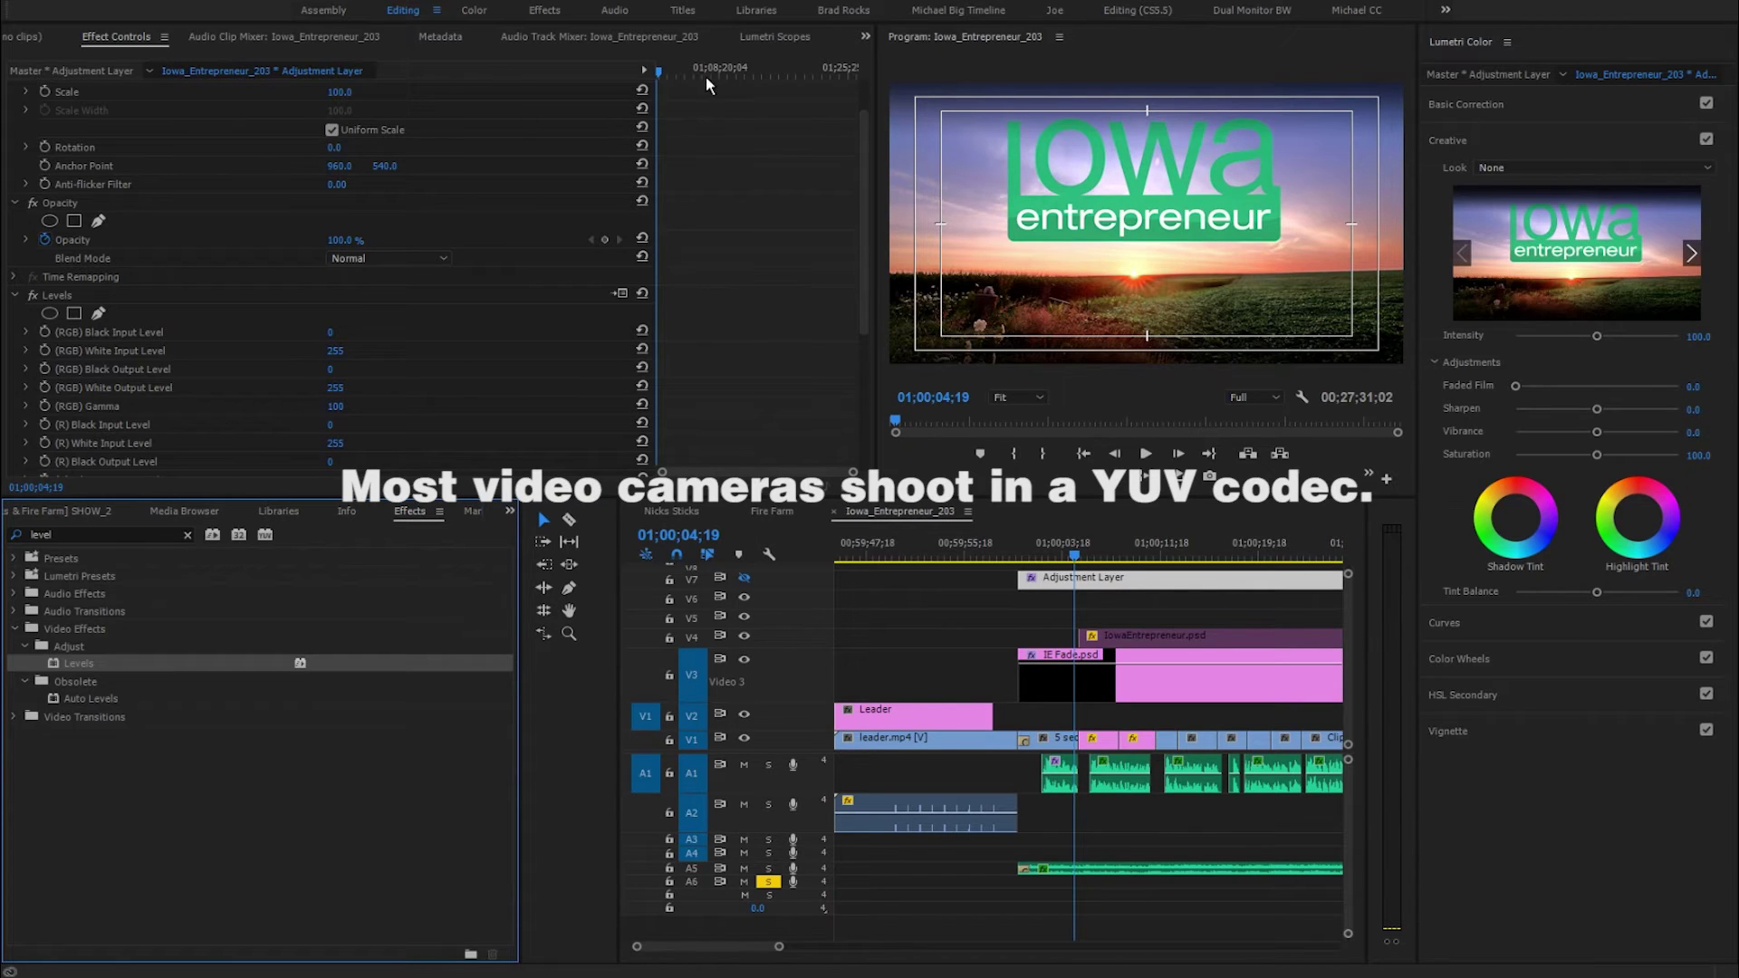
pyautogui.click(762, 40)
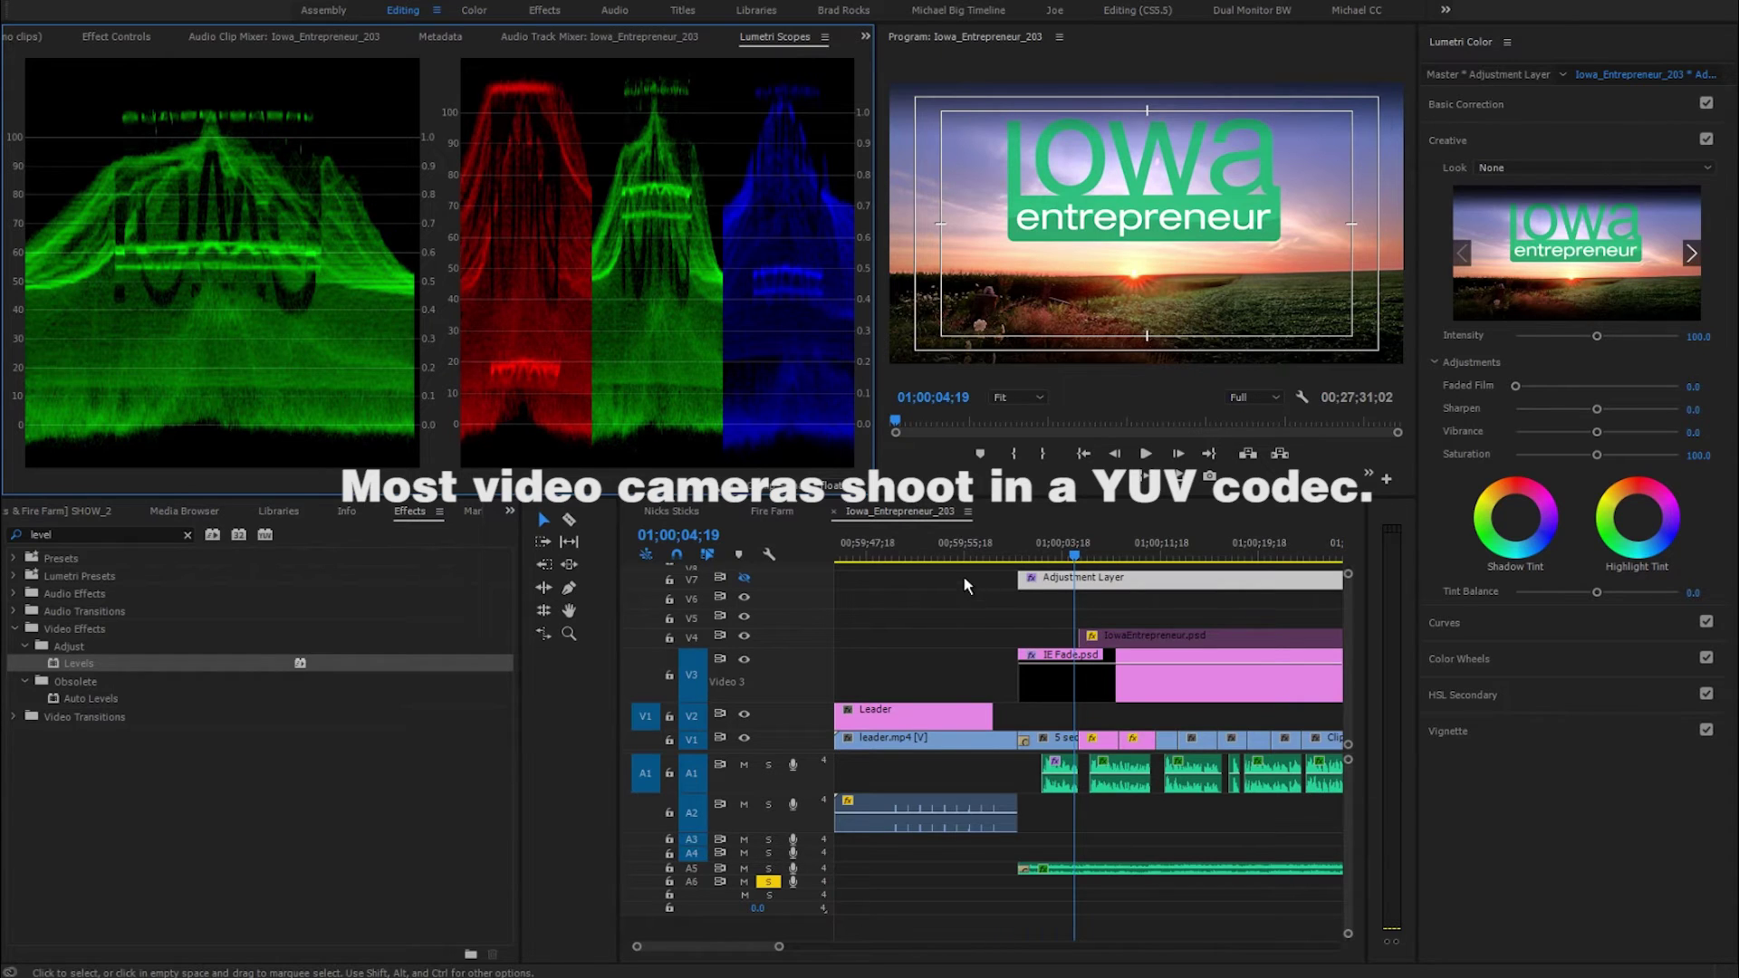
pyautogui.hotkey('shift', '5')
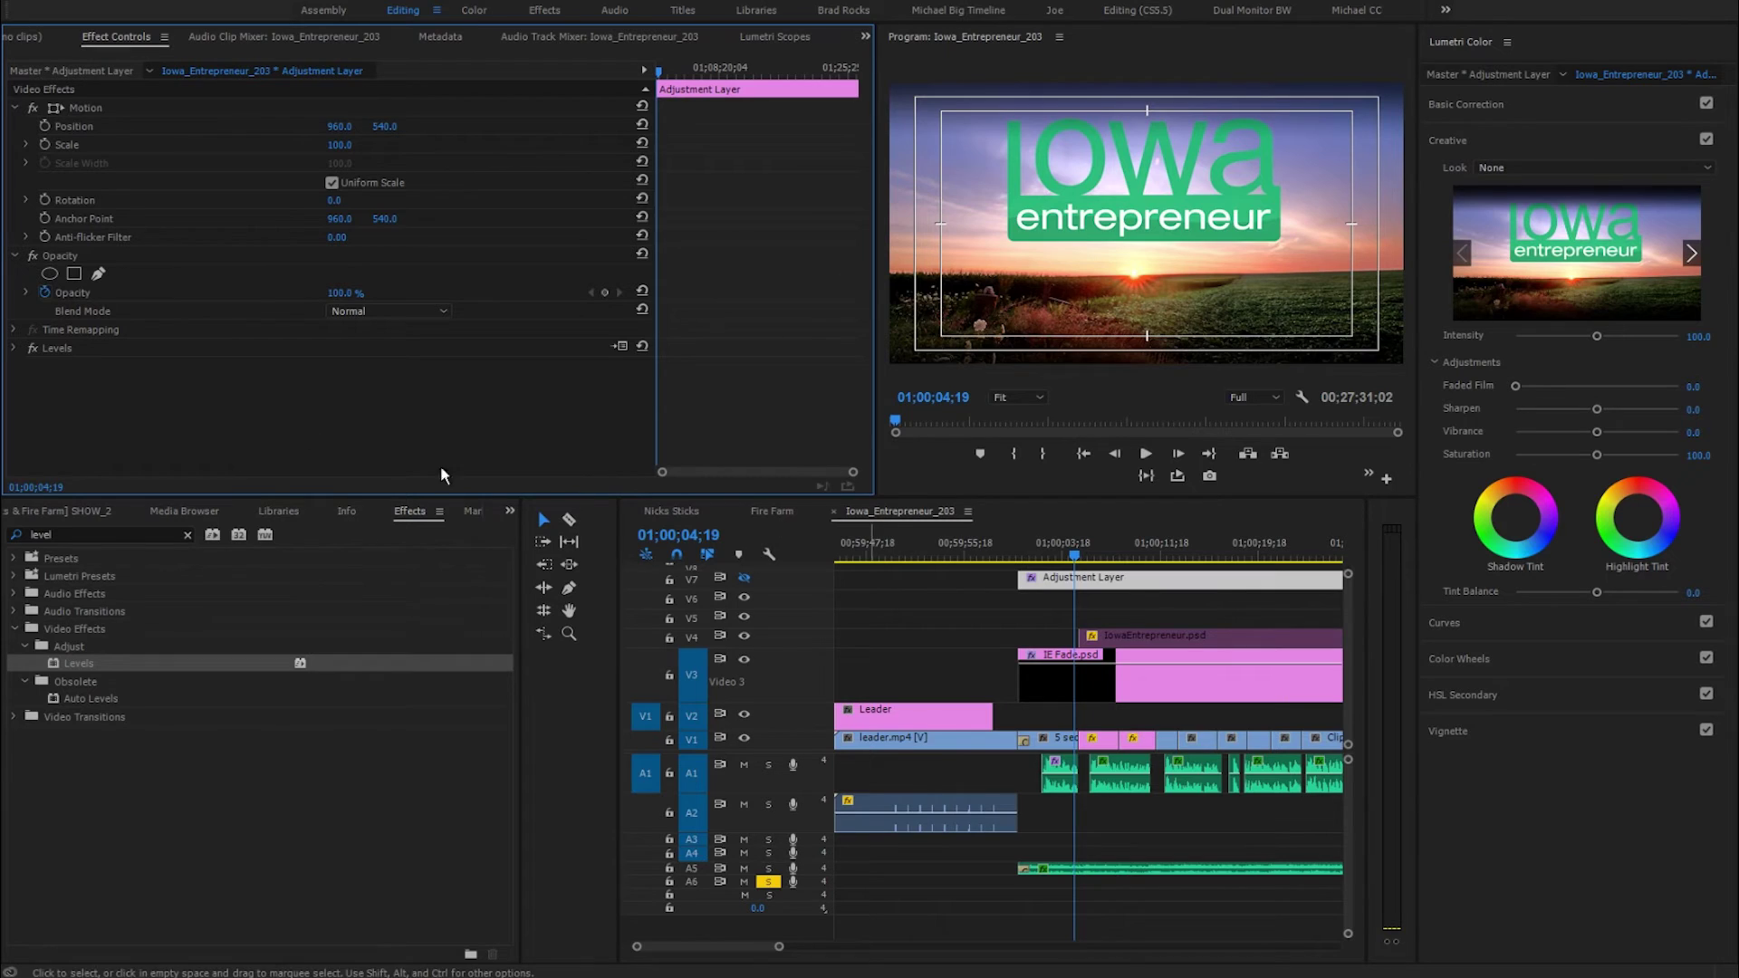
# - Delete the Adjustment Layer's Levels effect and reapply a default Levels from the Effects panel
pyautogui.click(57, 340)
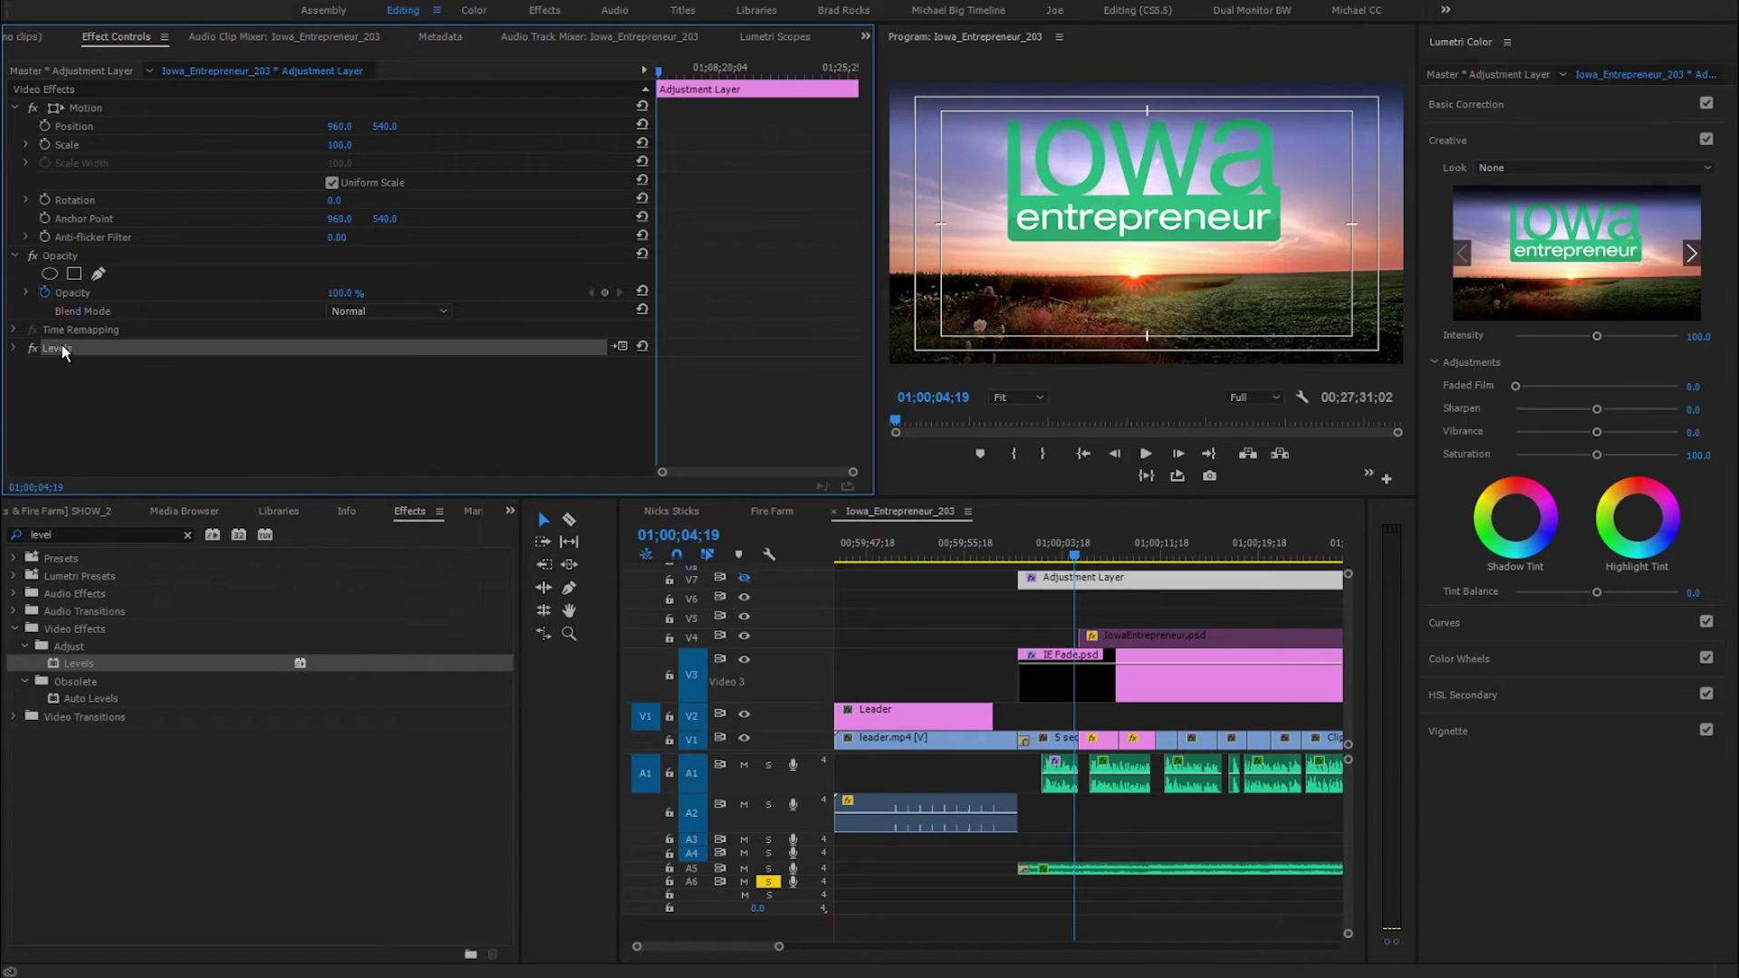
pyautogui.press('Delete')
pyautogui.click(768, 573)
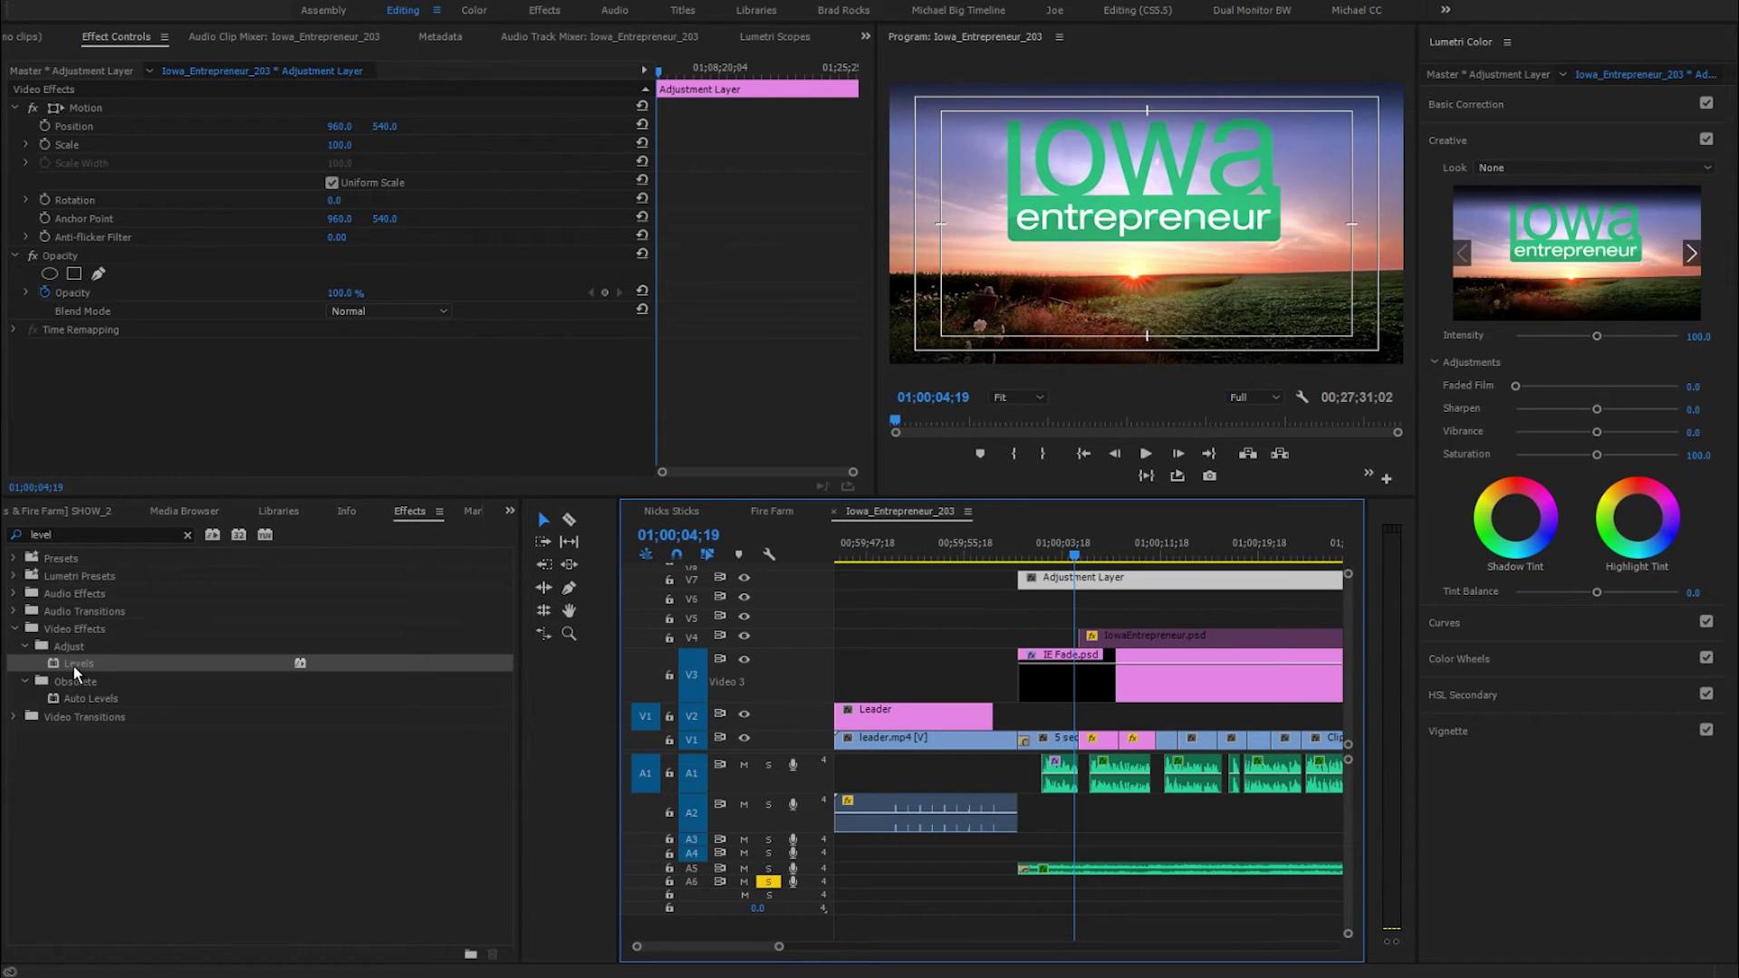
pyautogui.moveTo(74, 667); pyautogui.dragTo(166, 412)
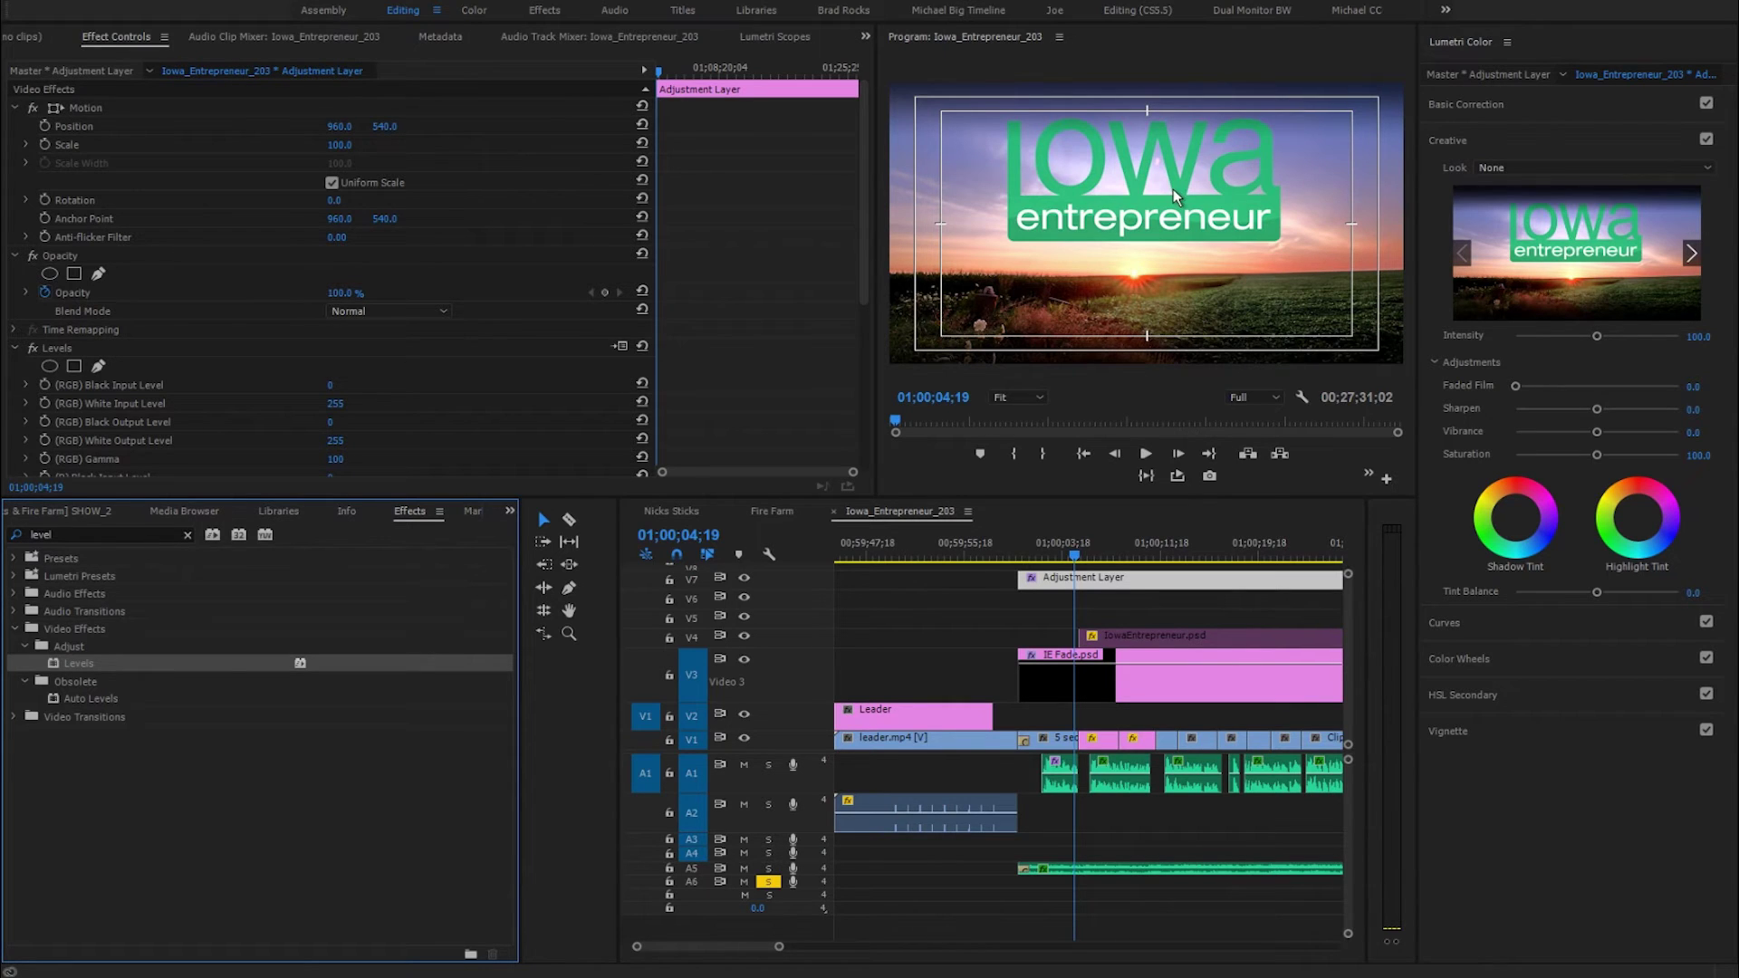
pyautogui.click(786, 36)
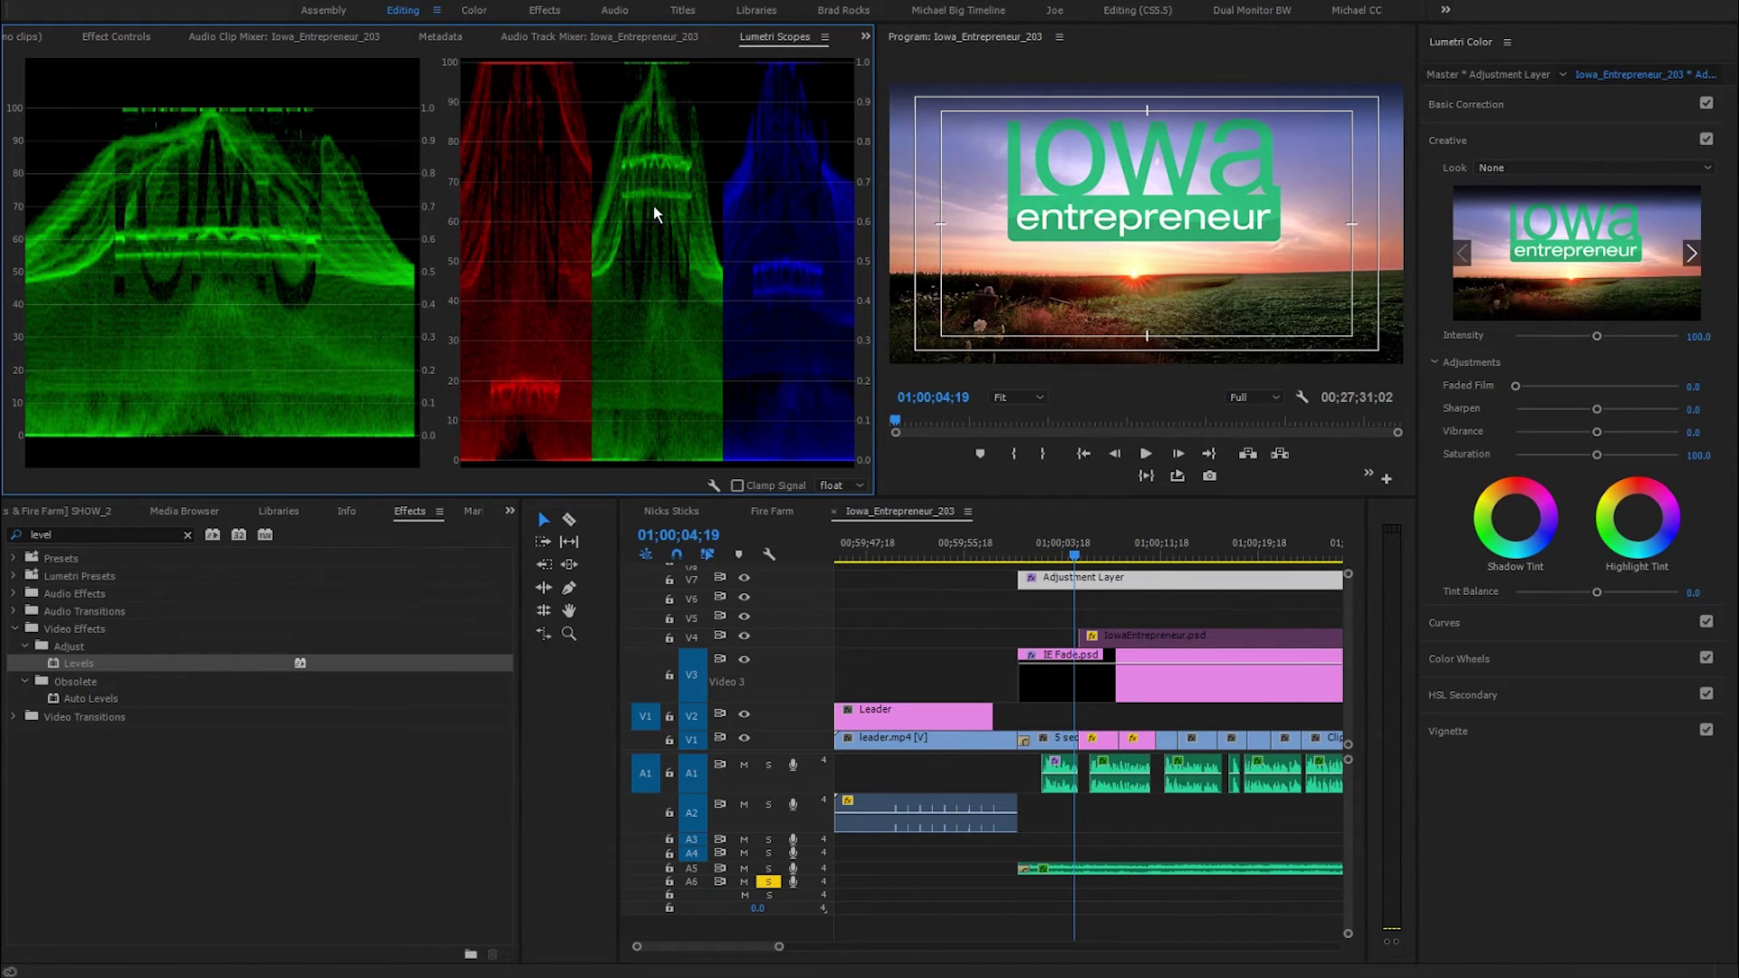
# - Toggle track V7 off and on to compare scopes, then step to the warehouse shot at 01;00;15;00
pyautogui.click(744, 578)
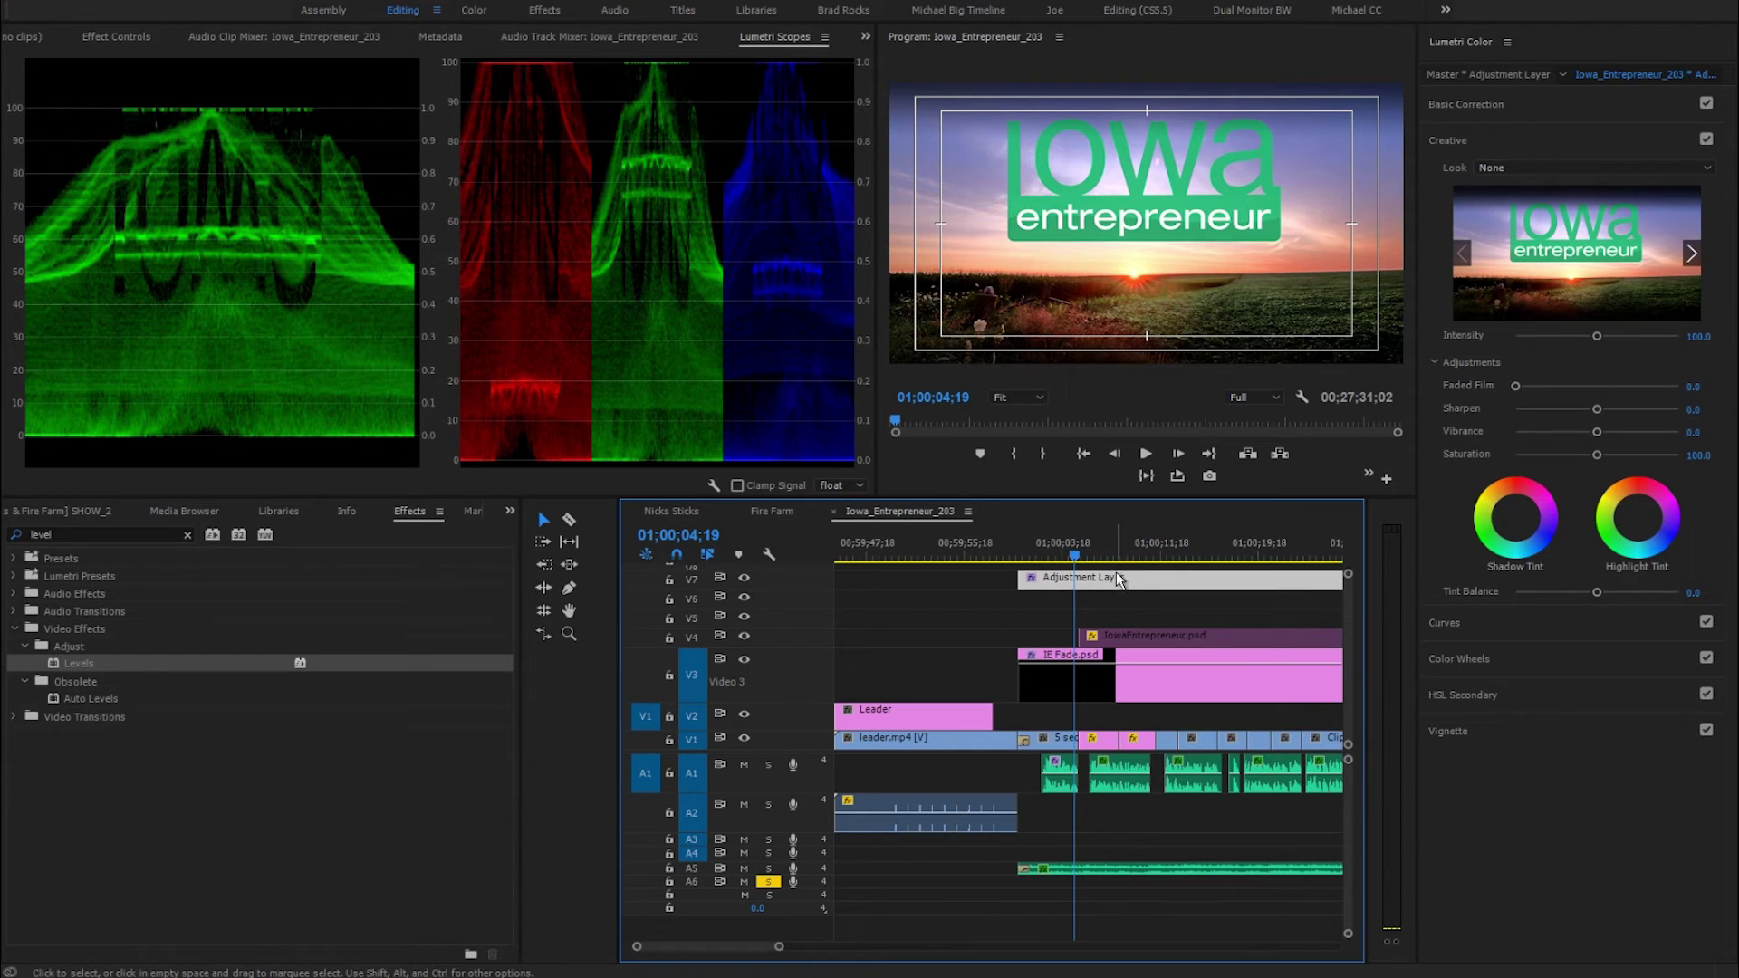
pyautogui.moveTo(1105, 553); pyautogui.dragTo(1141, 560)
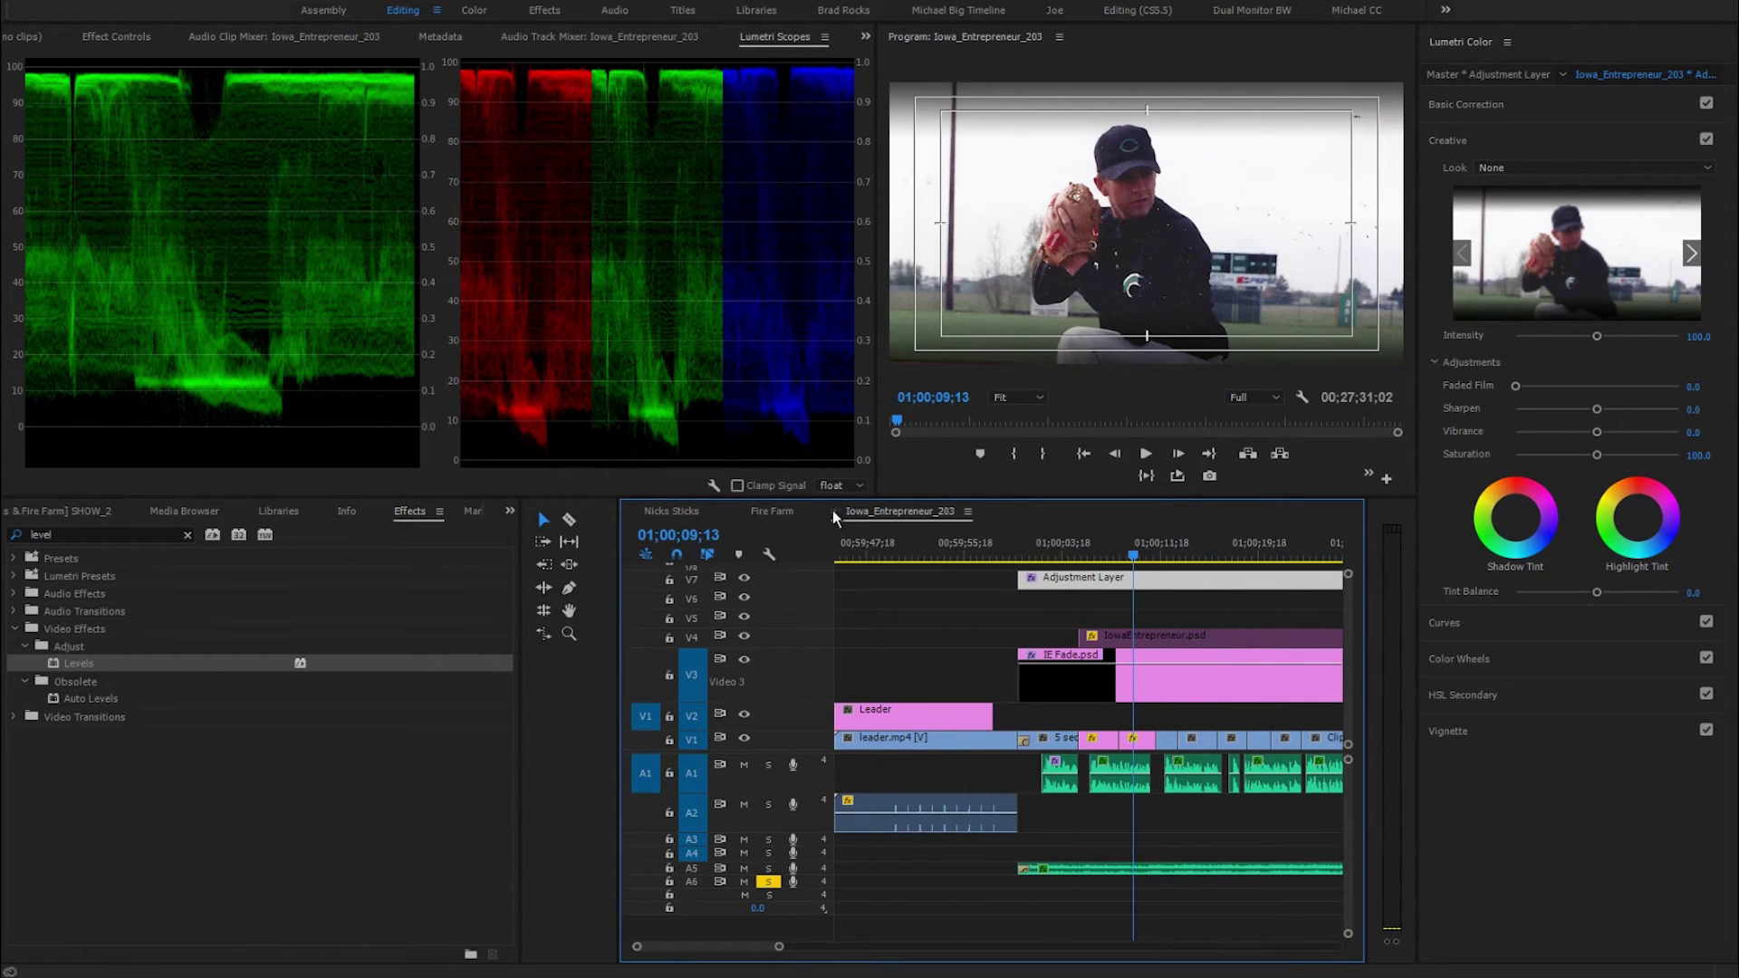
pyautogui.click(744, 578)
pyautogui.press('Down')
pyautogui.rightClick(308, 330)
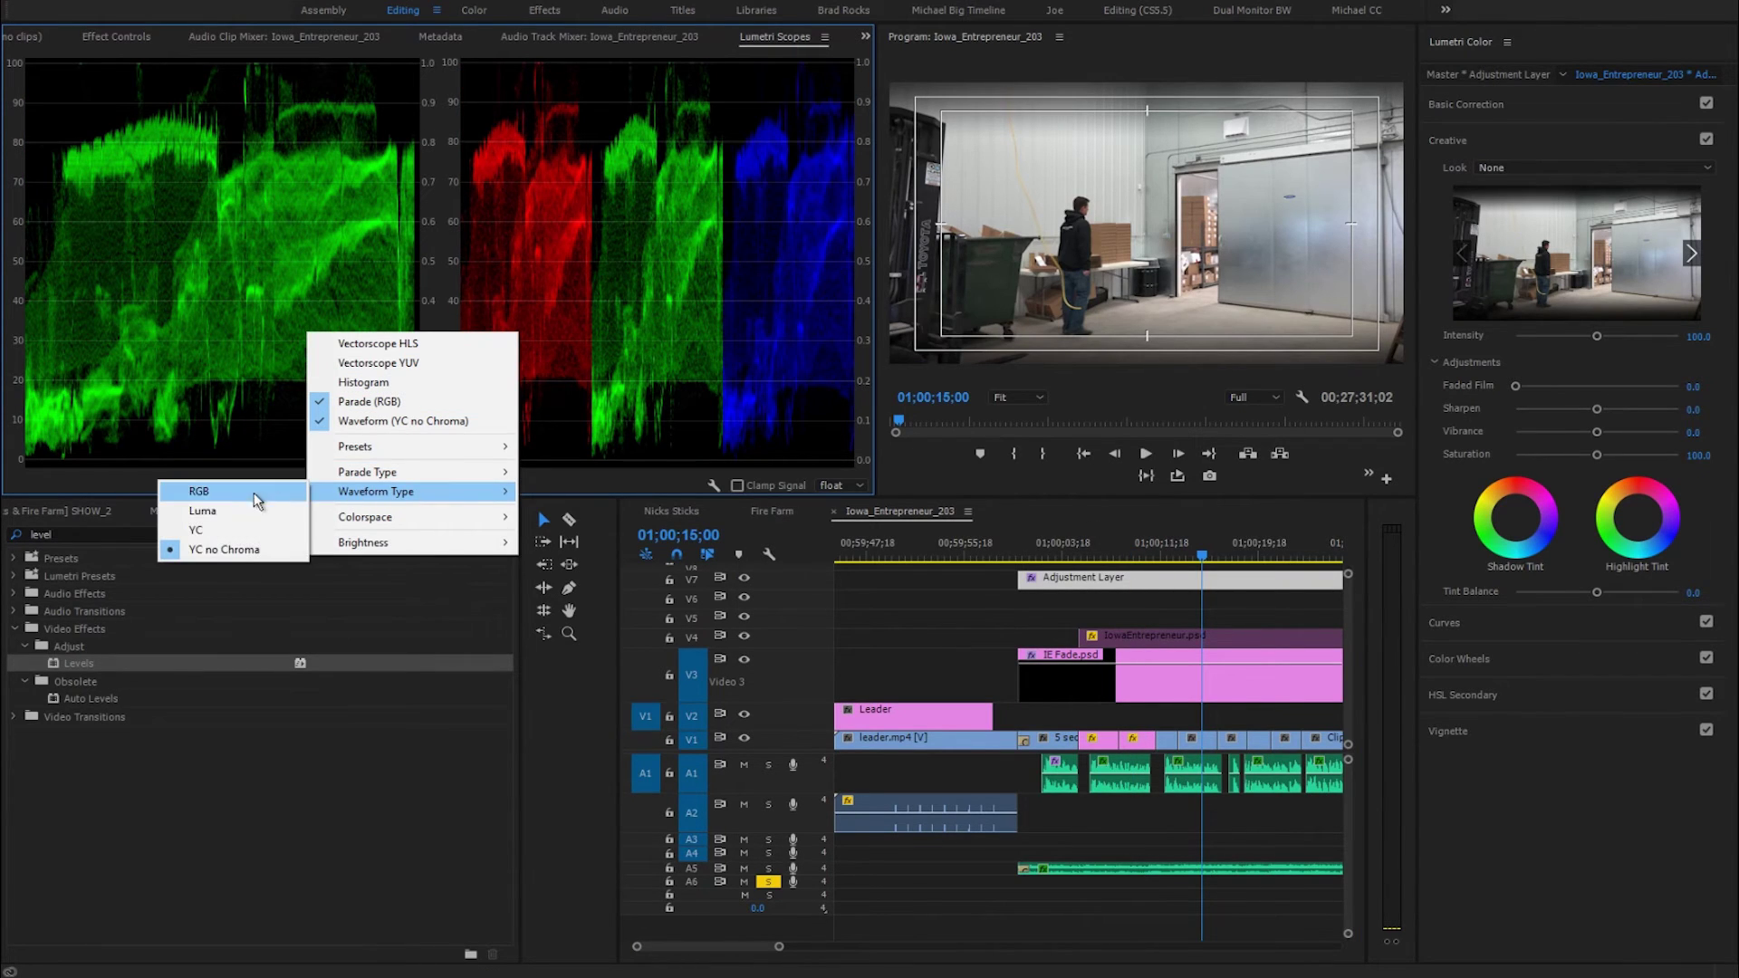
# - Set the waveform type to RGB and play the sequence from the title fade-in
pyautogui.click(228, 491)
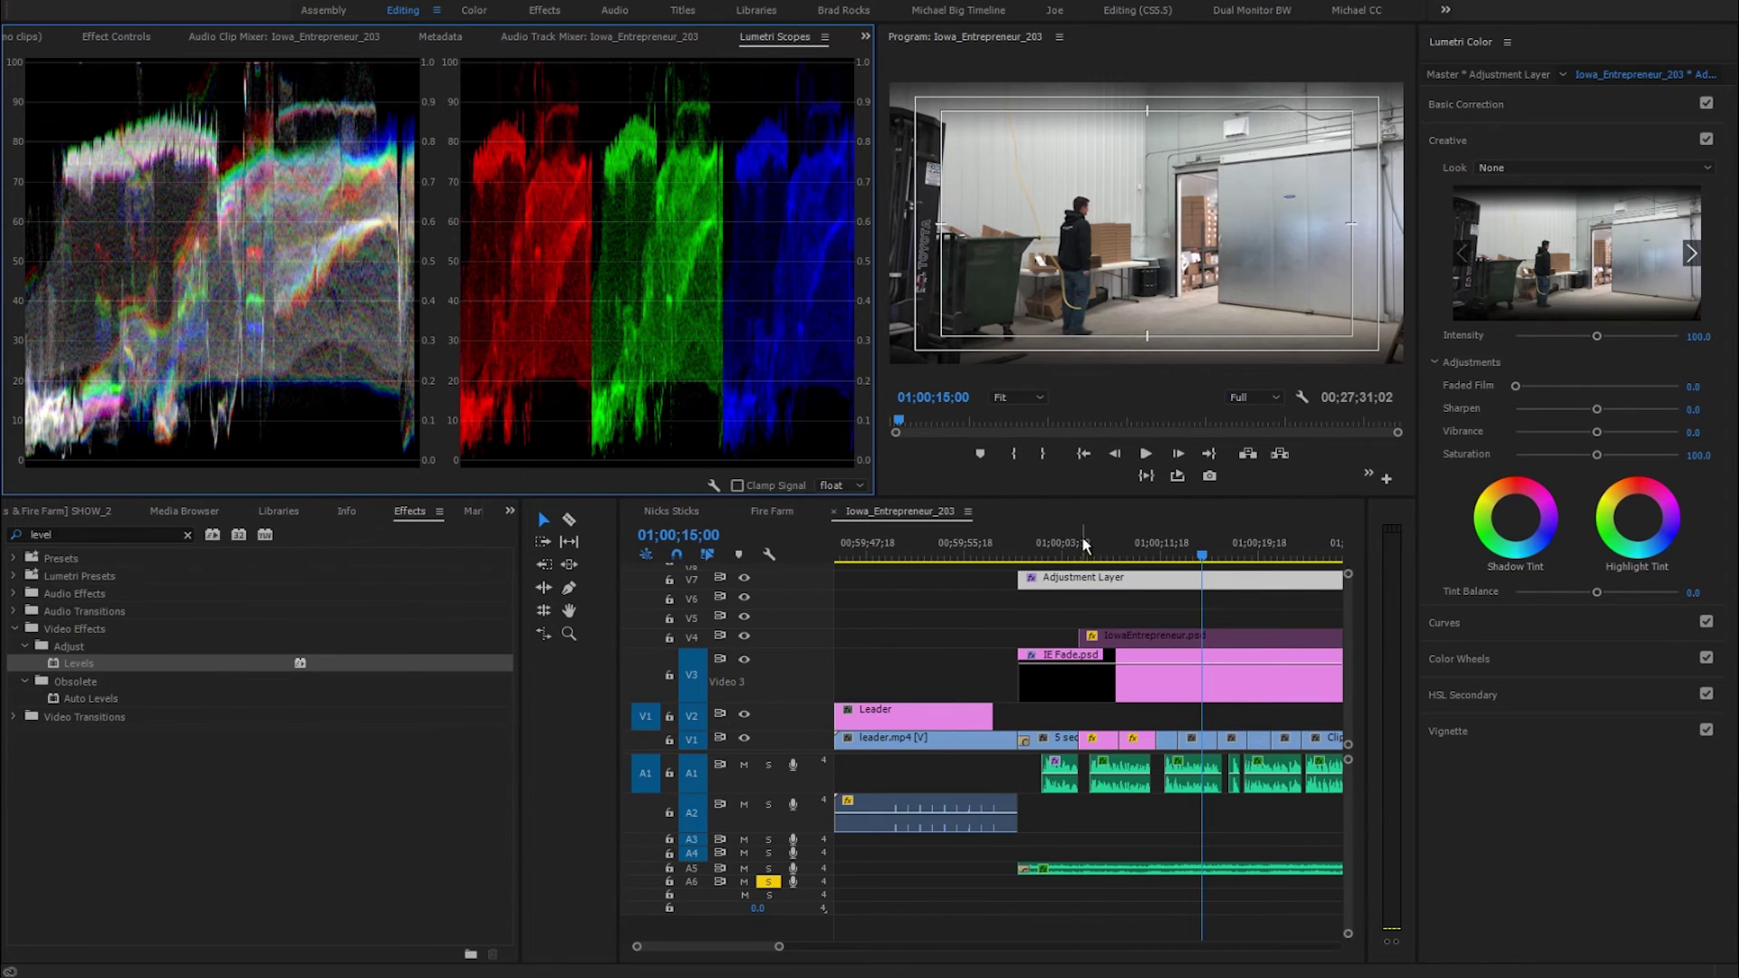
pyautogui.click(1035, 553)
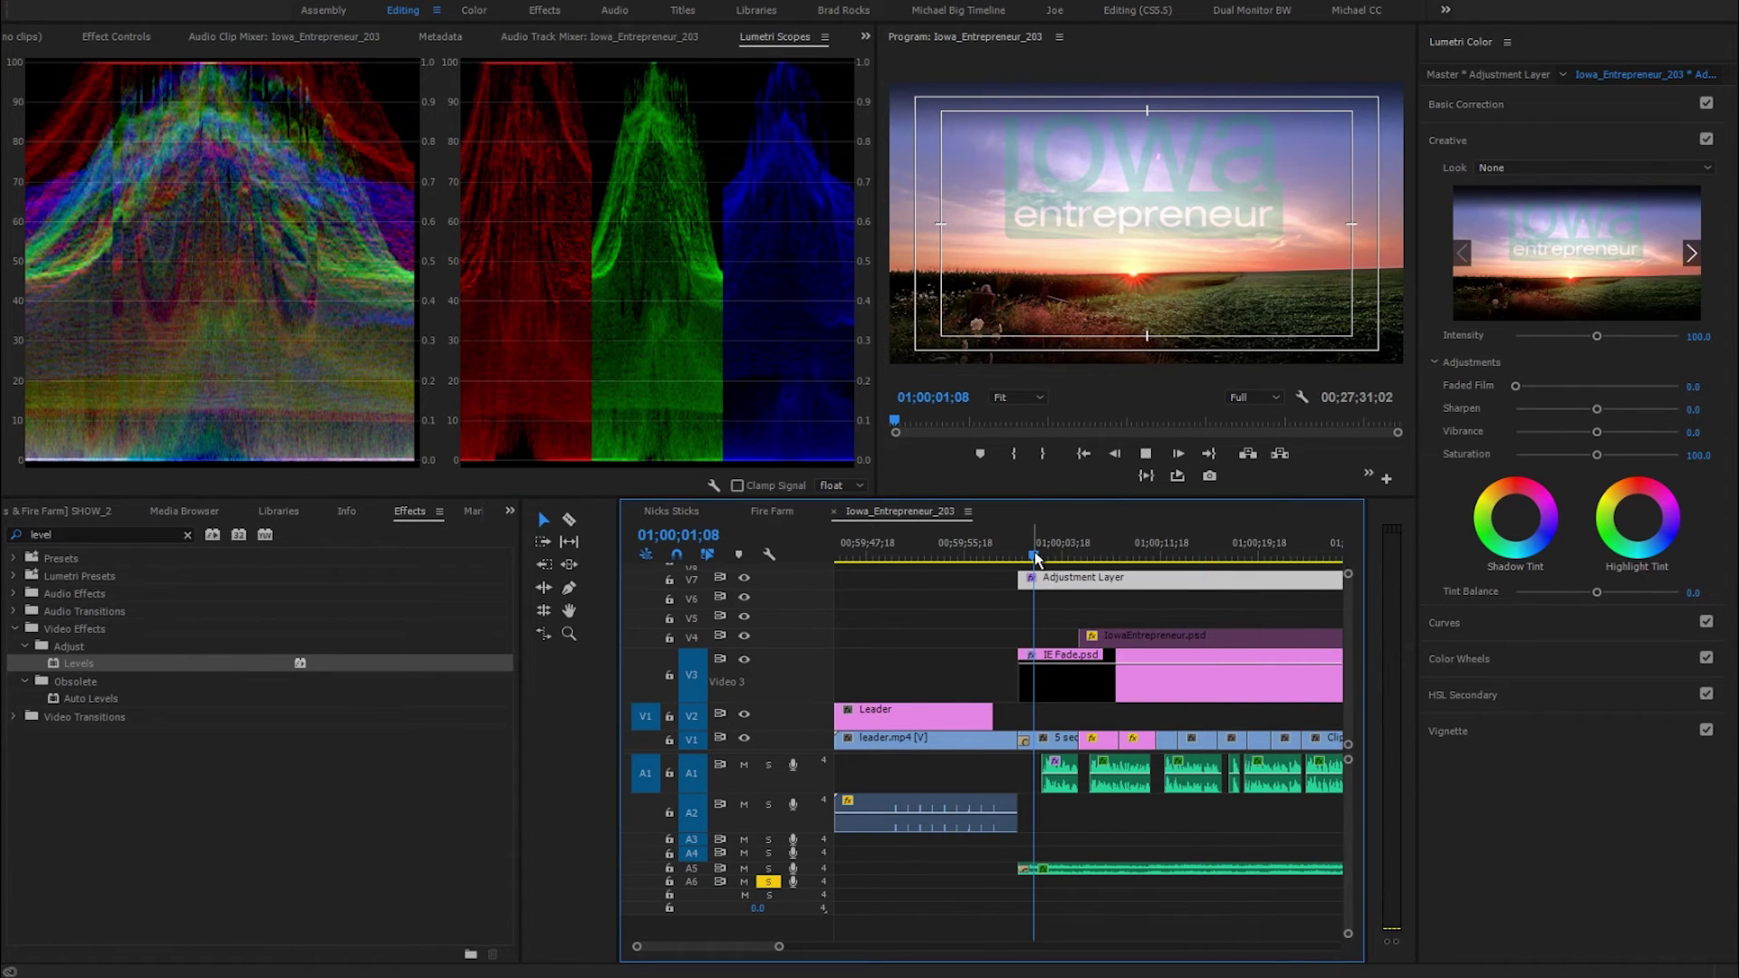
pyautogui.moveTo(1035, 557); pyautogui.dragTo(1049, 562)
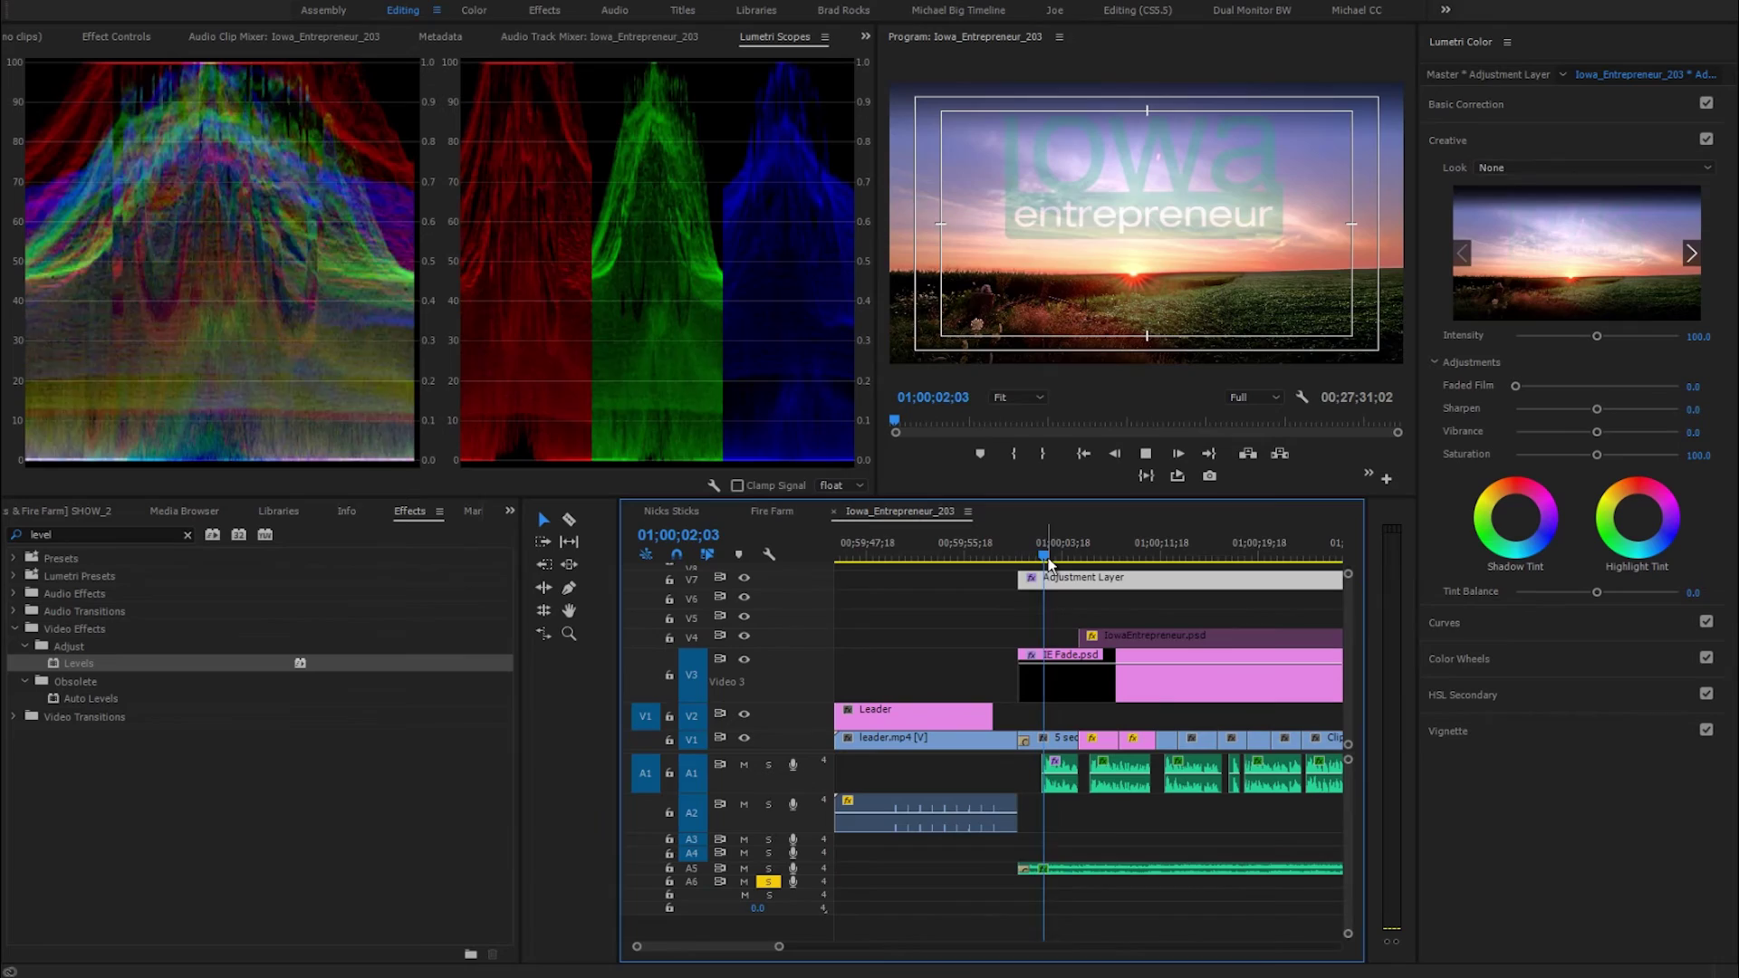
pyautogui.press('space')
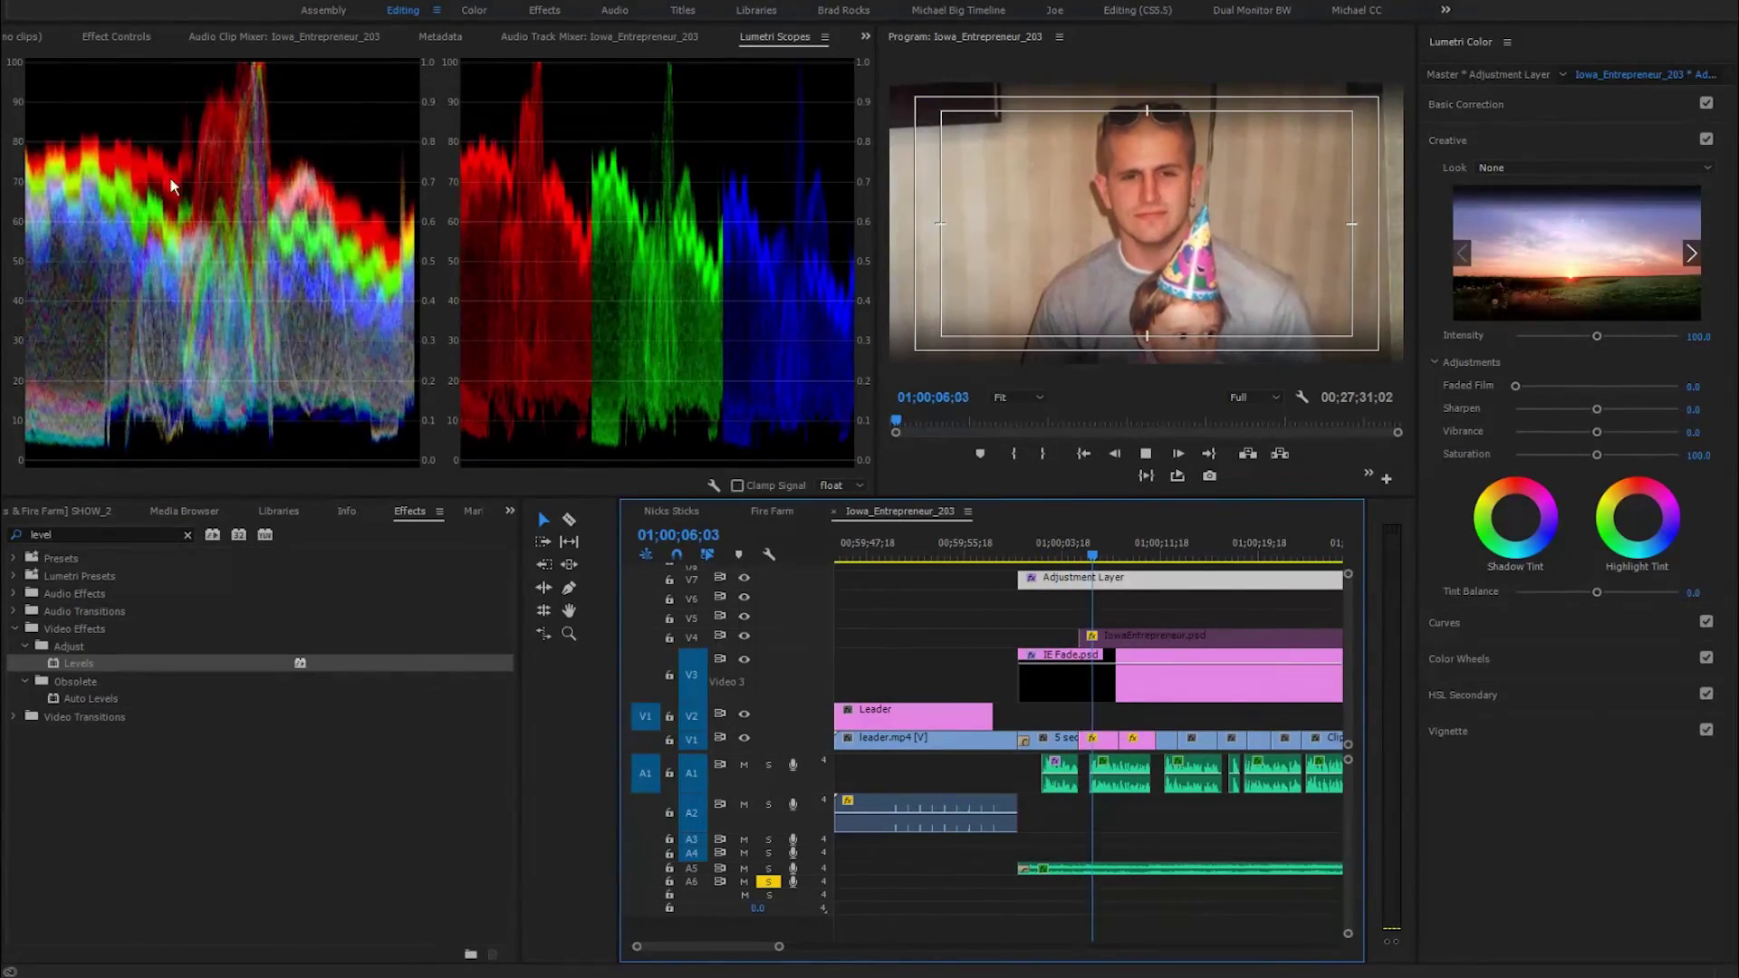
# - Stop playback and replace the Effects search text with 'video lim'
pyautogui.press('space')
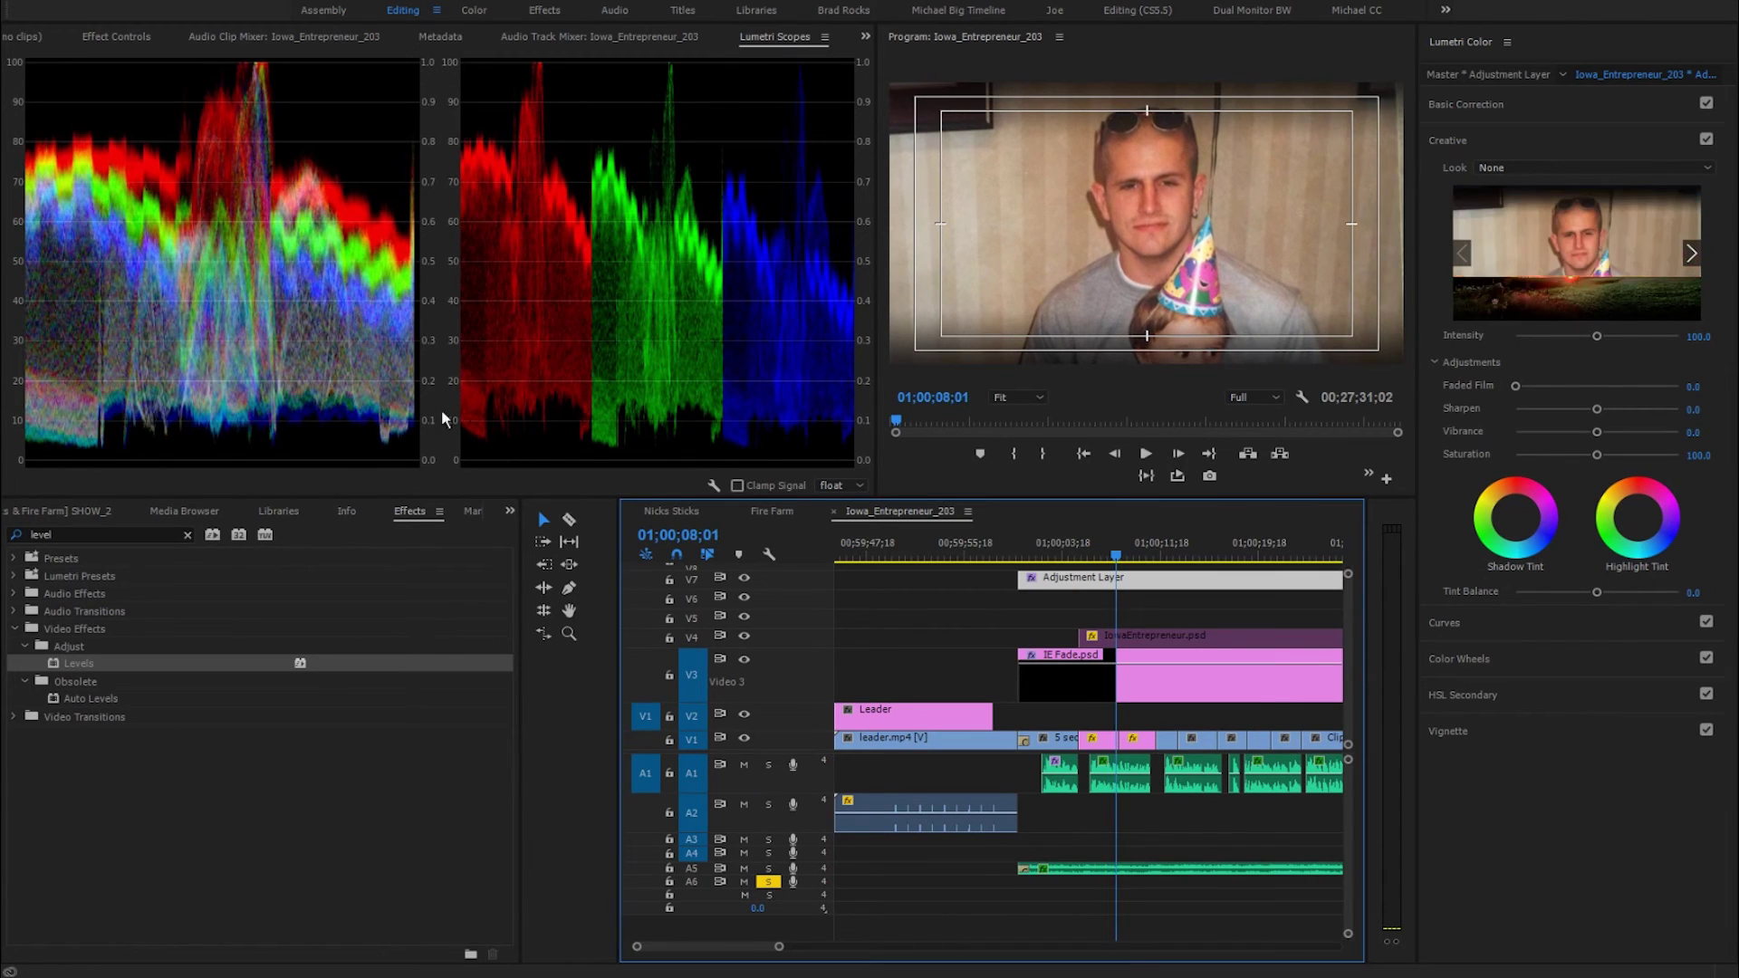
pyautogui.moveTo(105, 533); pyautogui.dragTo(3, 523)
pyautogui.write('vide')
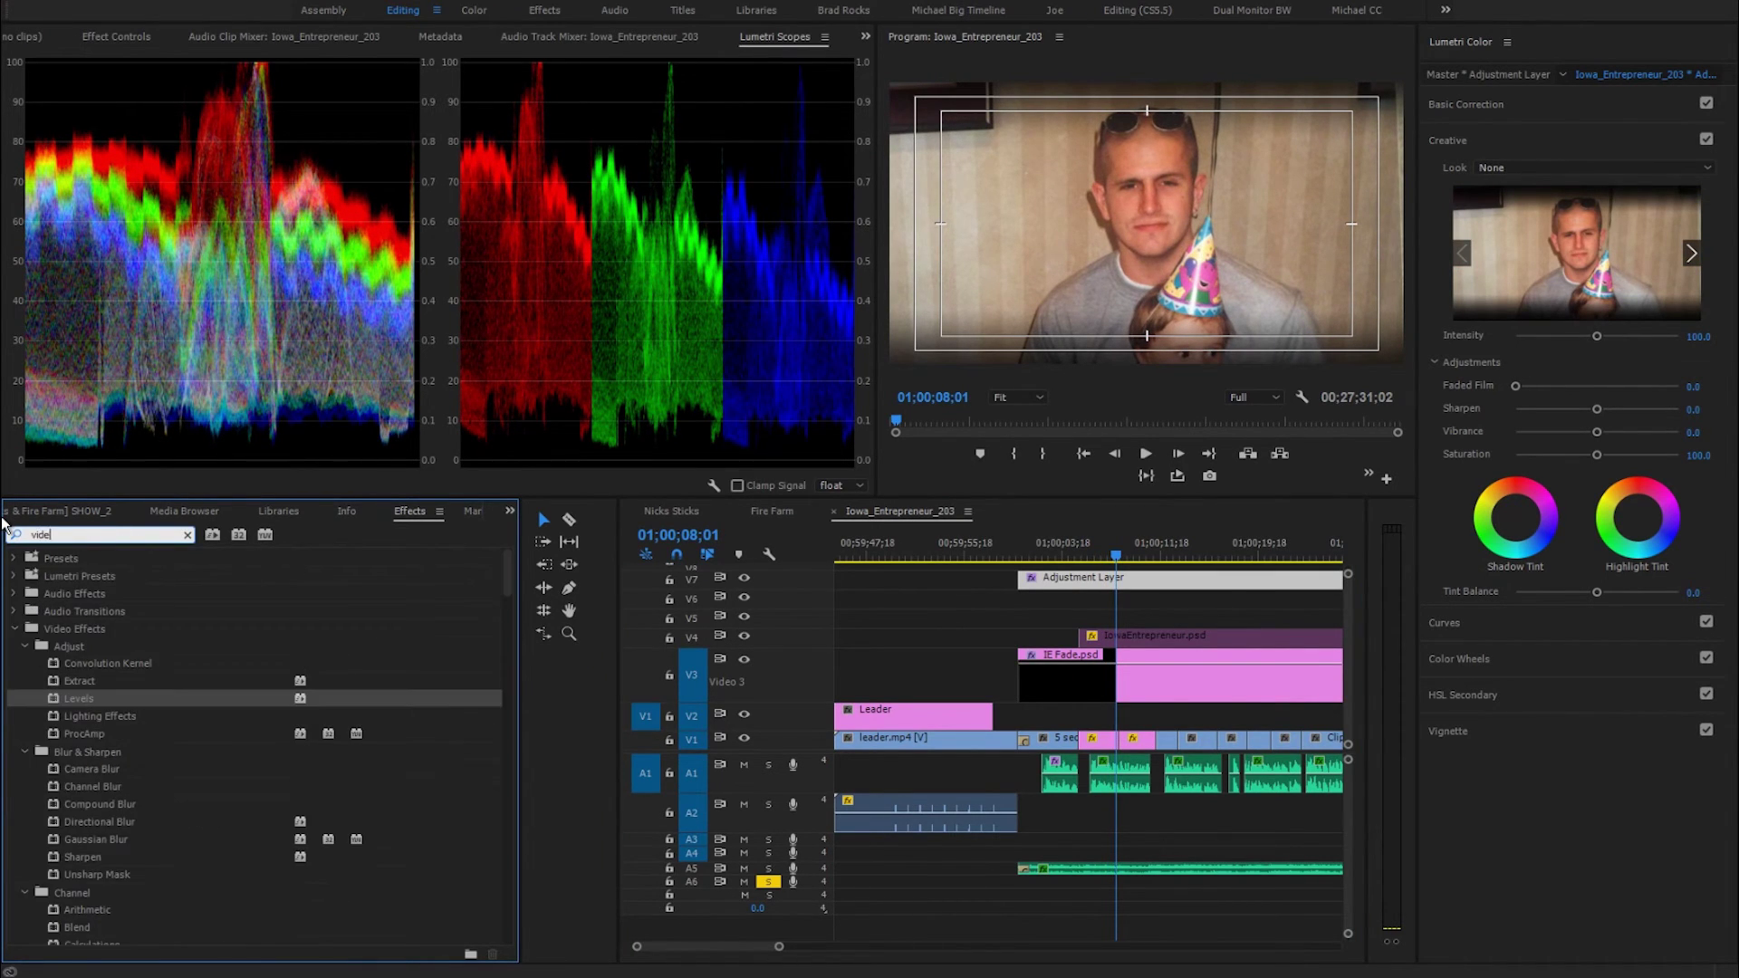
pyautogui.write('o lim')
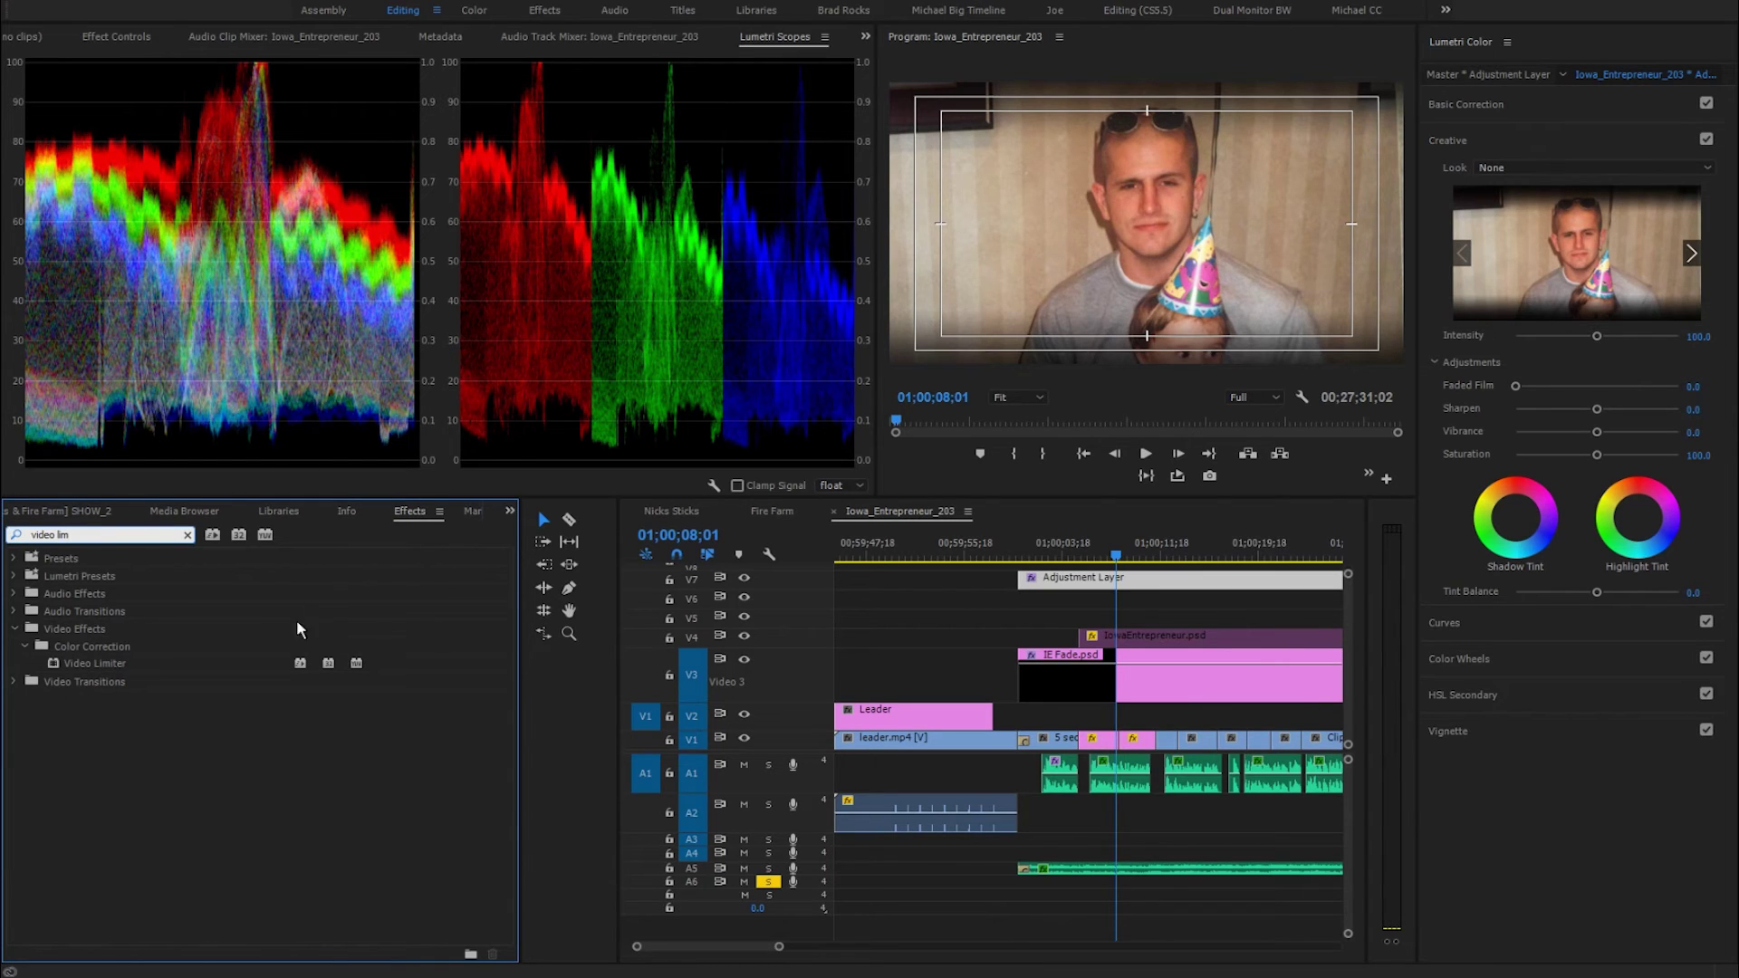
# - Apply Video Limiter to the Adjustment Layer, then collapse Levels and Video Limiter in Effect Controls
pyautogui.moveTo(94, 668); pyautogui.dragTo(1132, 584)
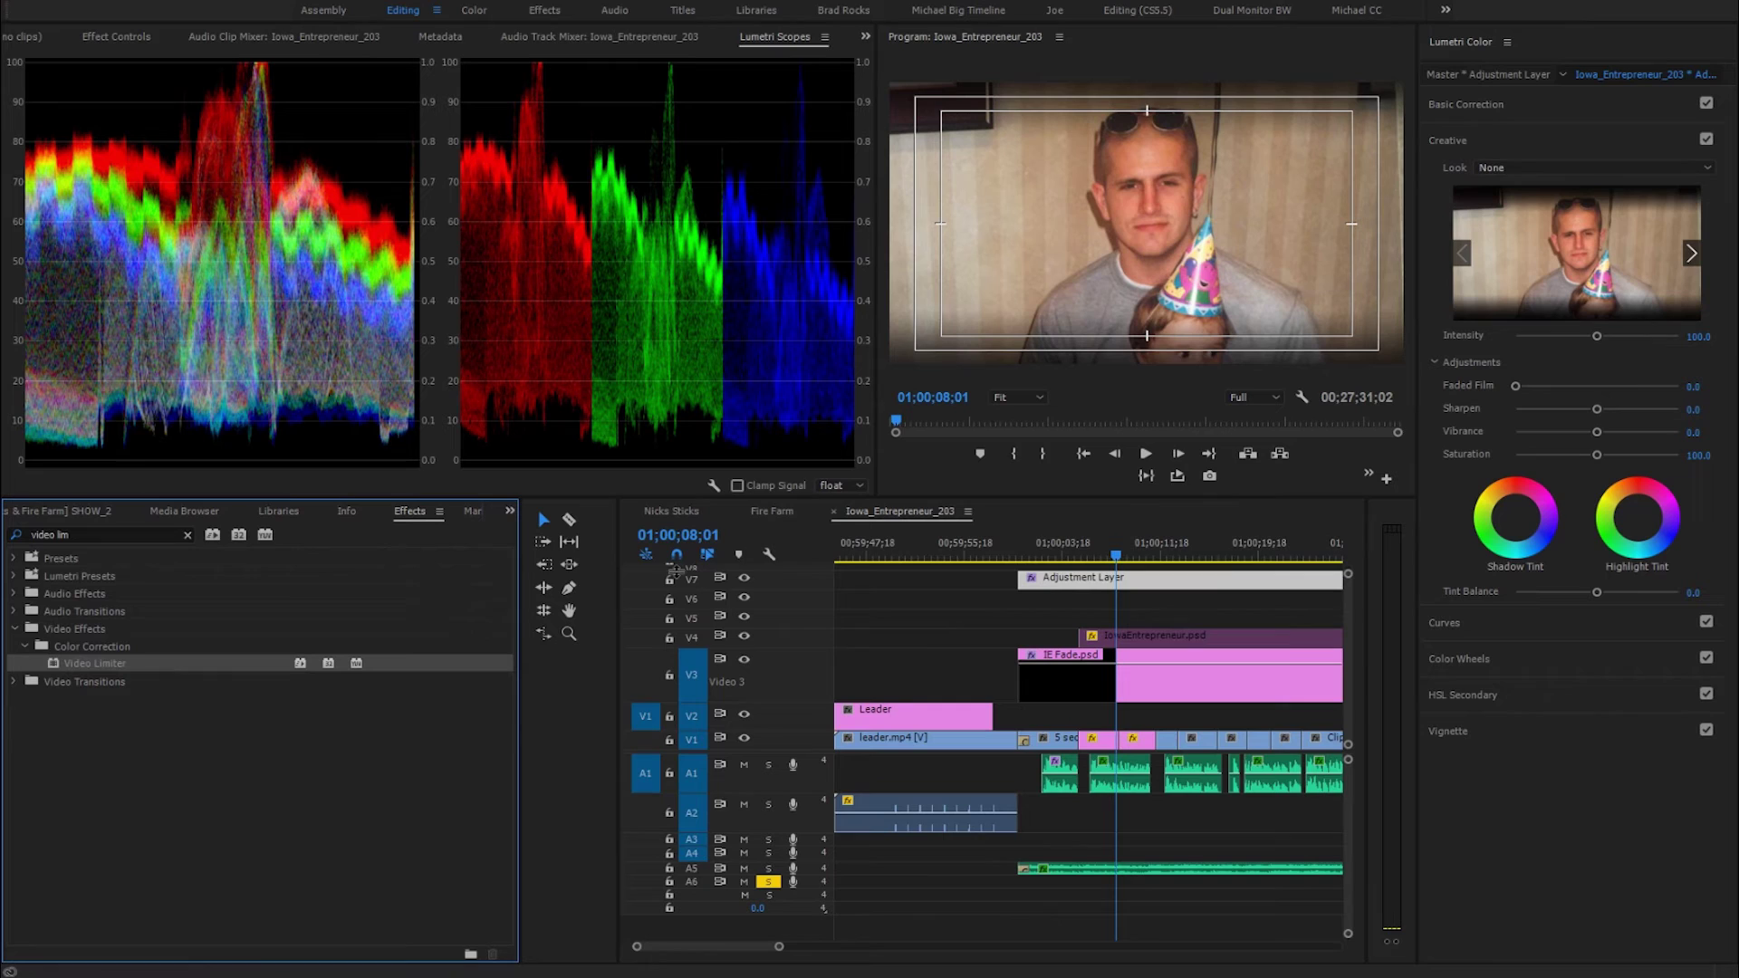
pyautogui.click(102, 37)
pyautogui.click(14, 348)
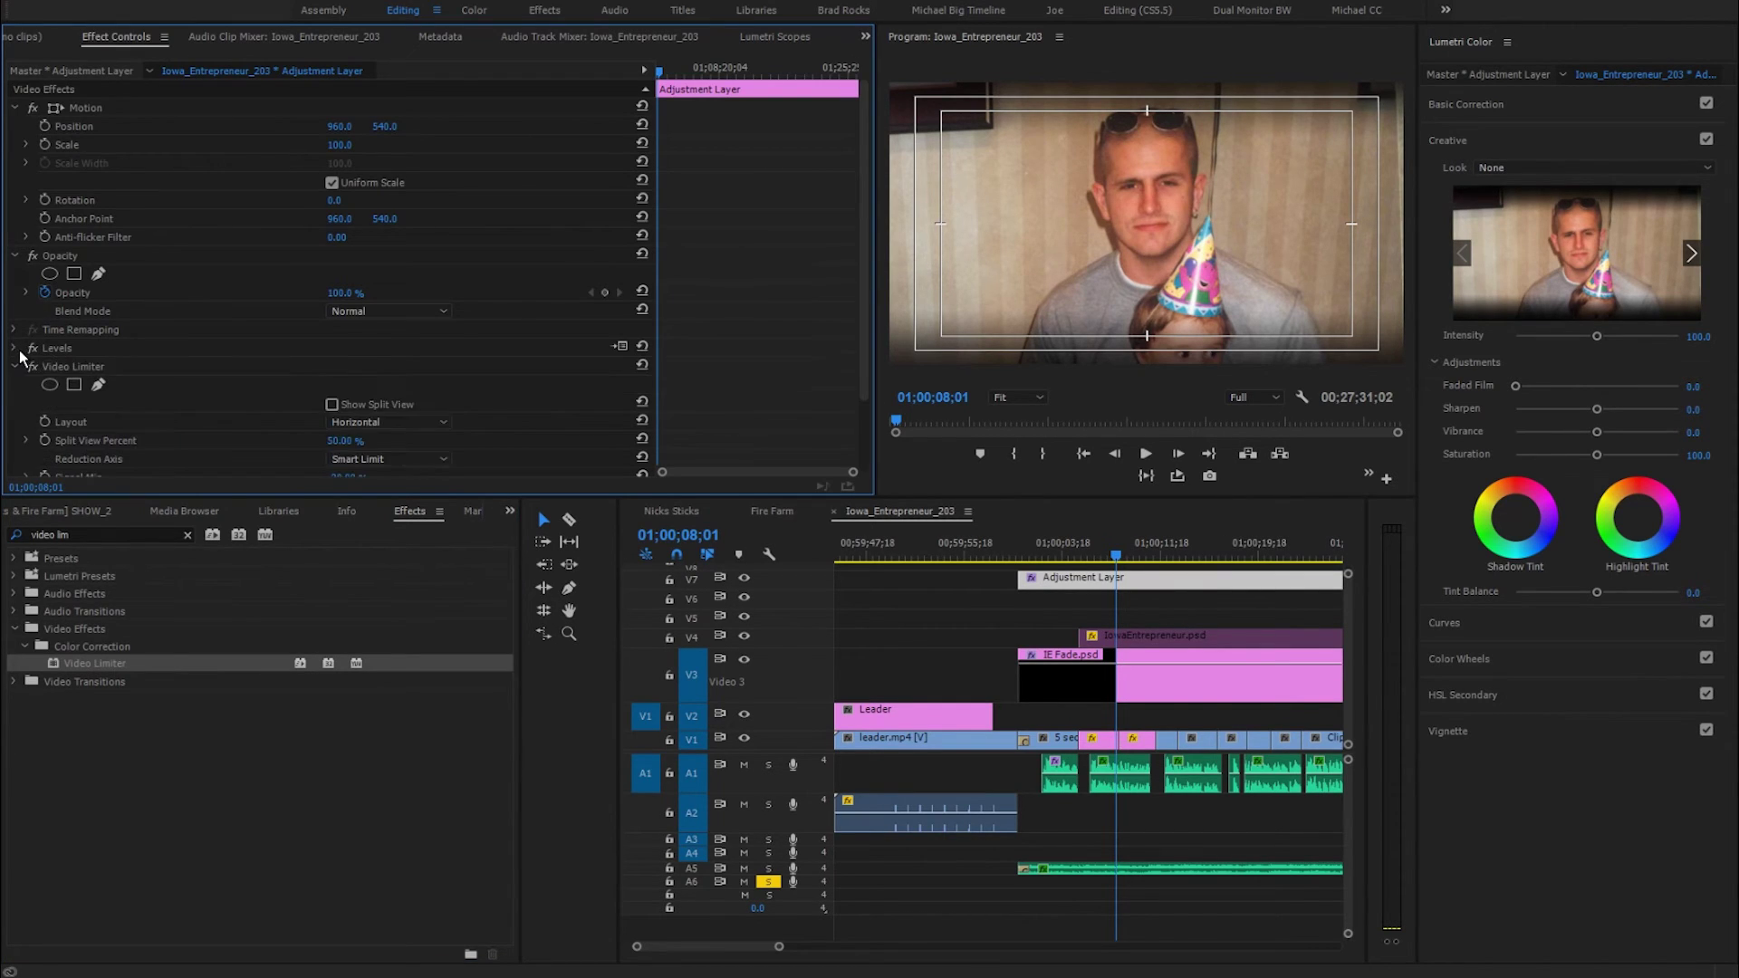
pyautogui.click(15, 365)
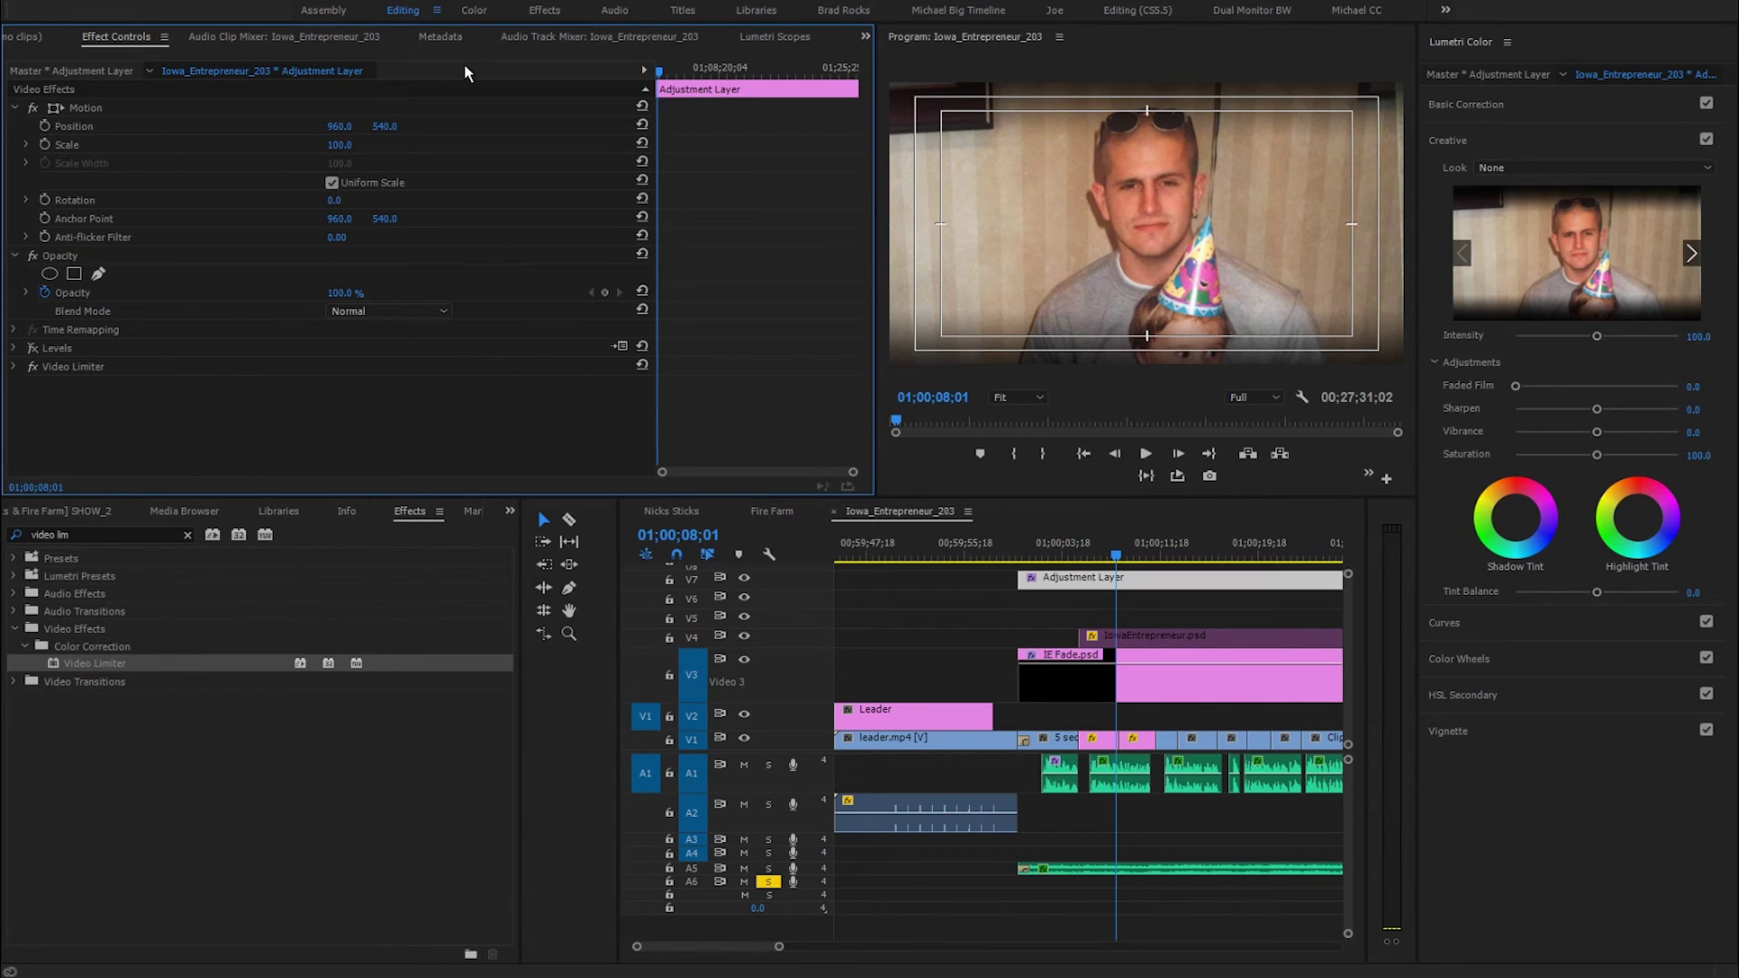
# - Play the sequence from the start while watching the Lumetri waveform, stopping on the title at 01;00;02;06
pyautogui.click(771, 36)
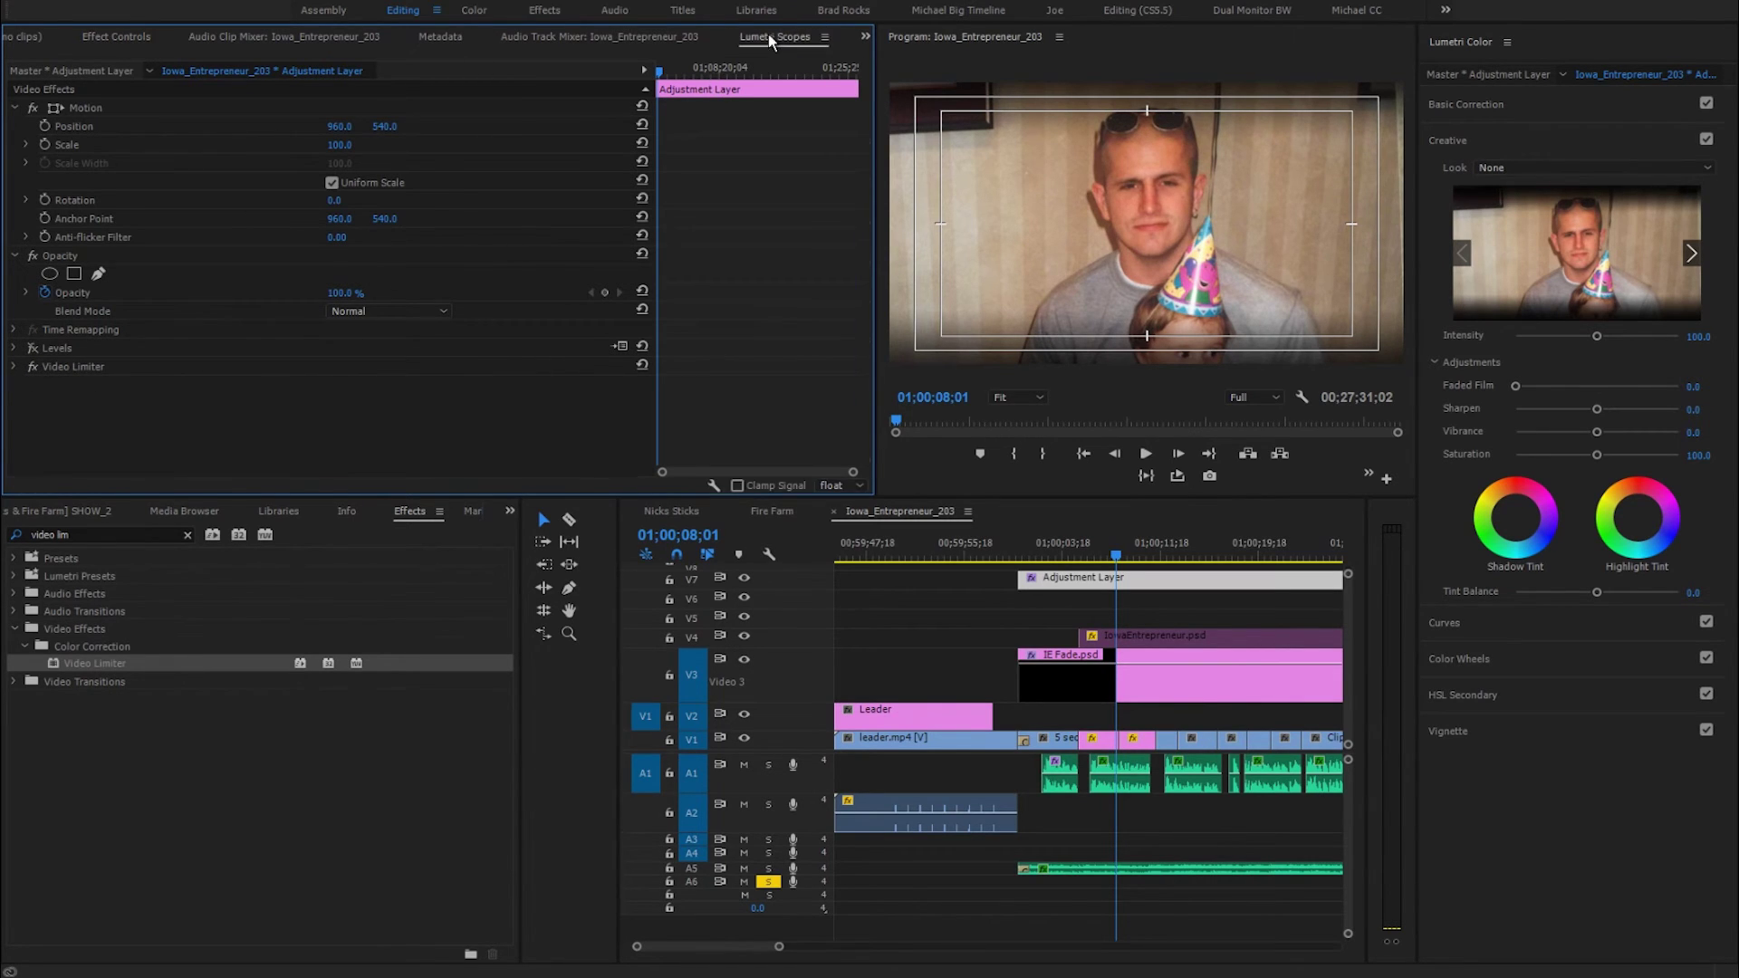
pyautogui.click(1070, 561)
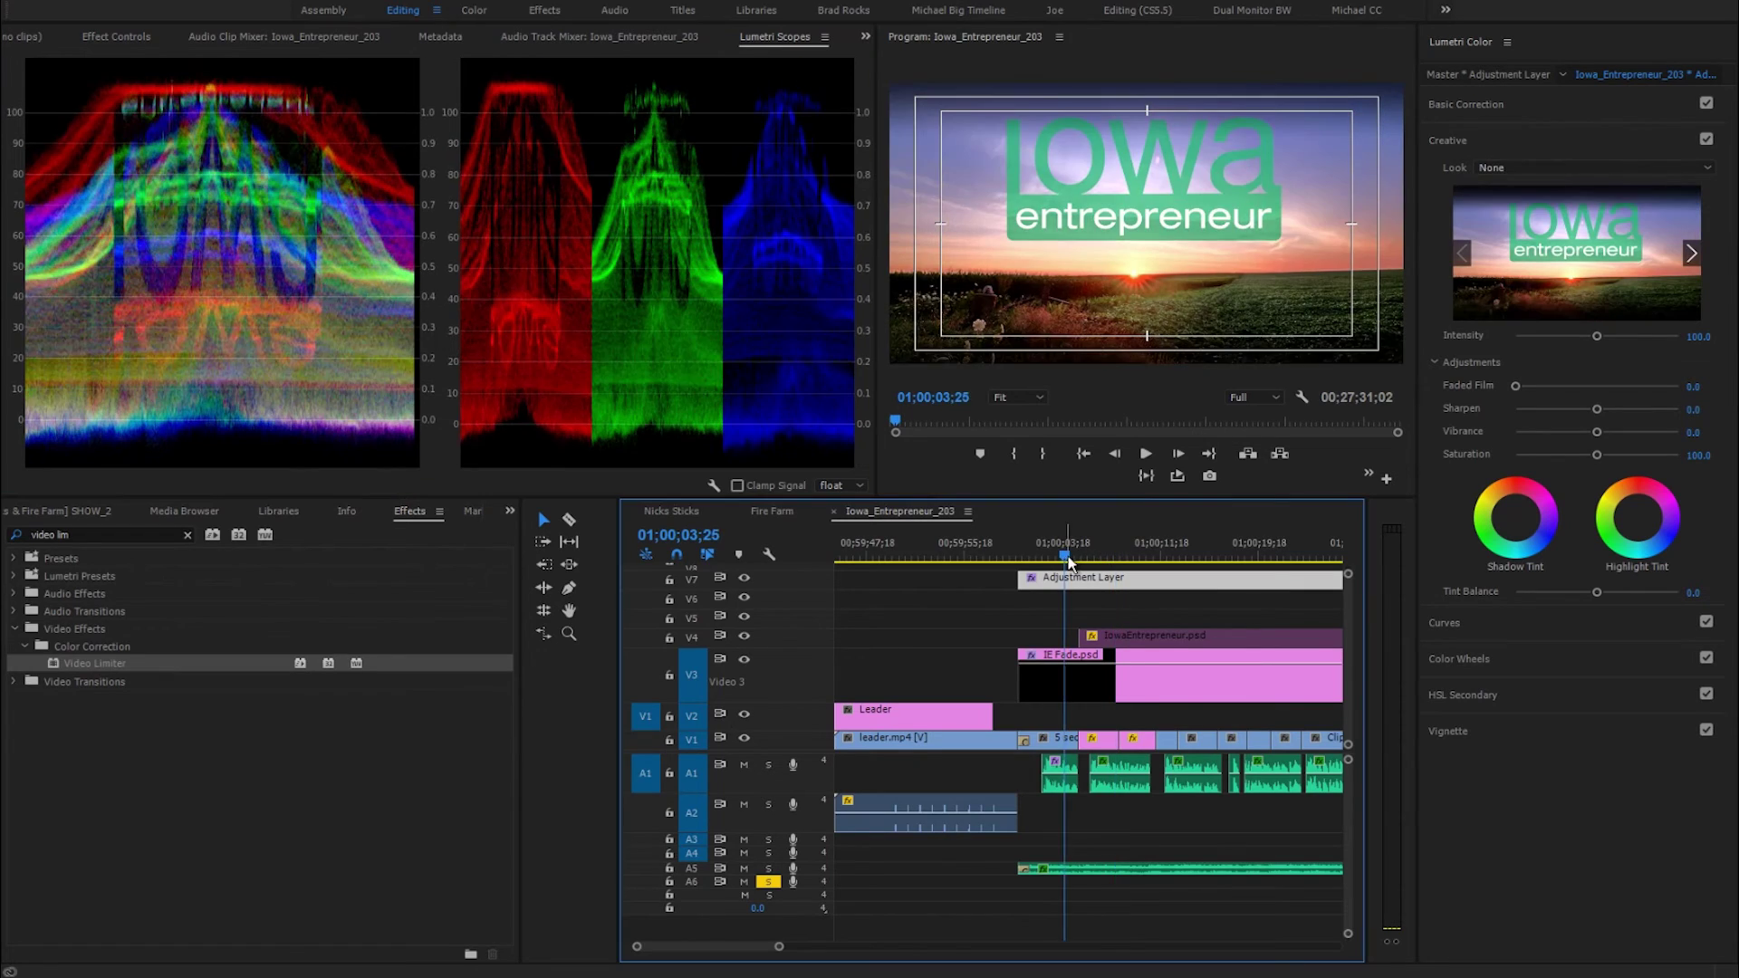
pyautogui.press('space')
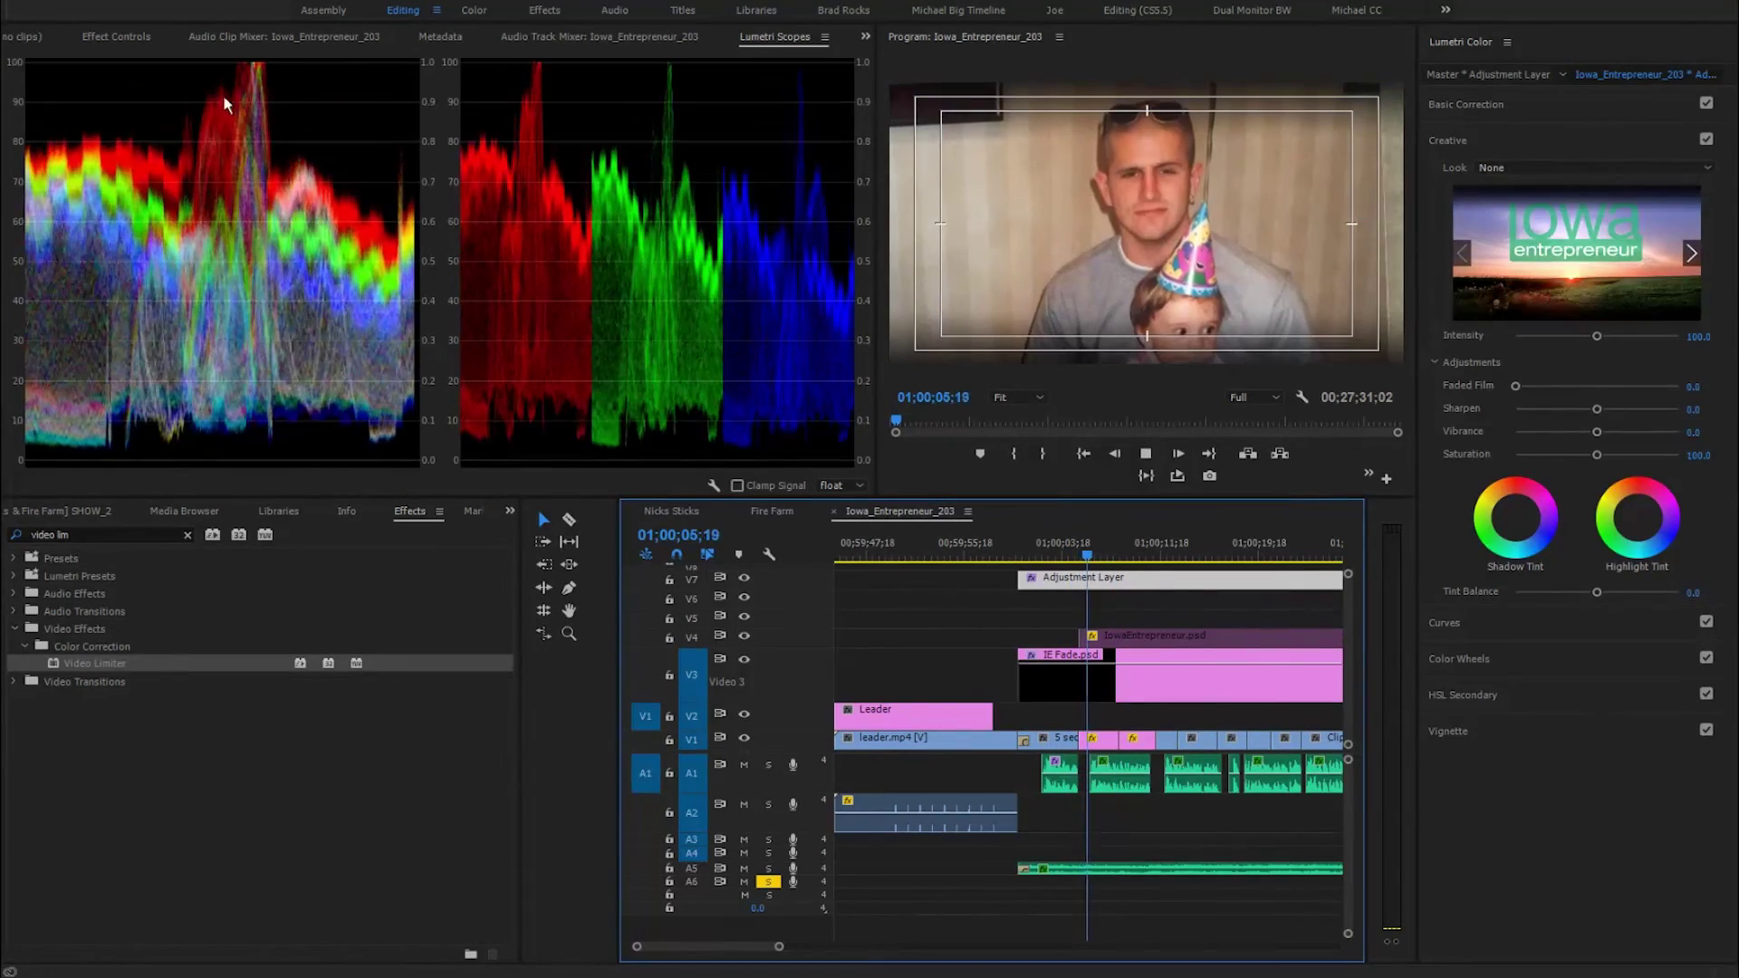
pyautogui.click(1034, 554)
pyautogui.moveTo(1034, 554); pyautogui.dragTo(1018, 554)
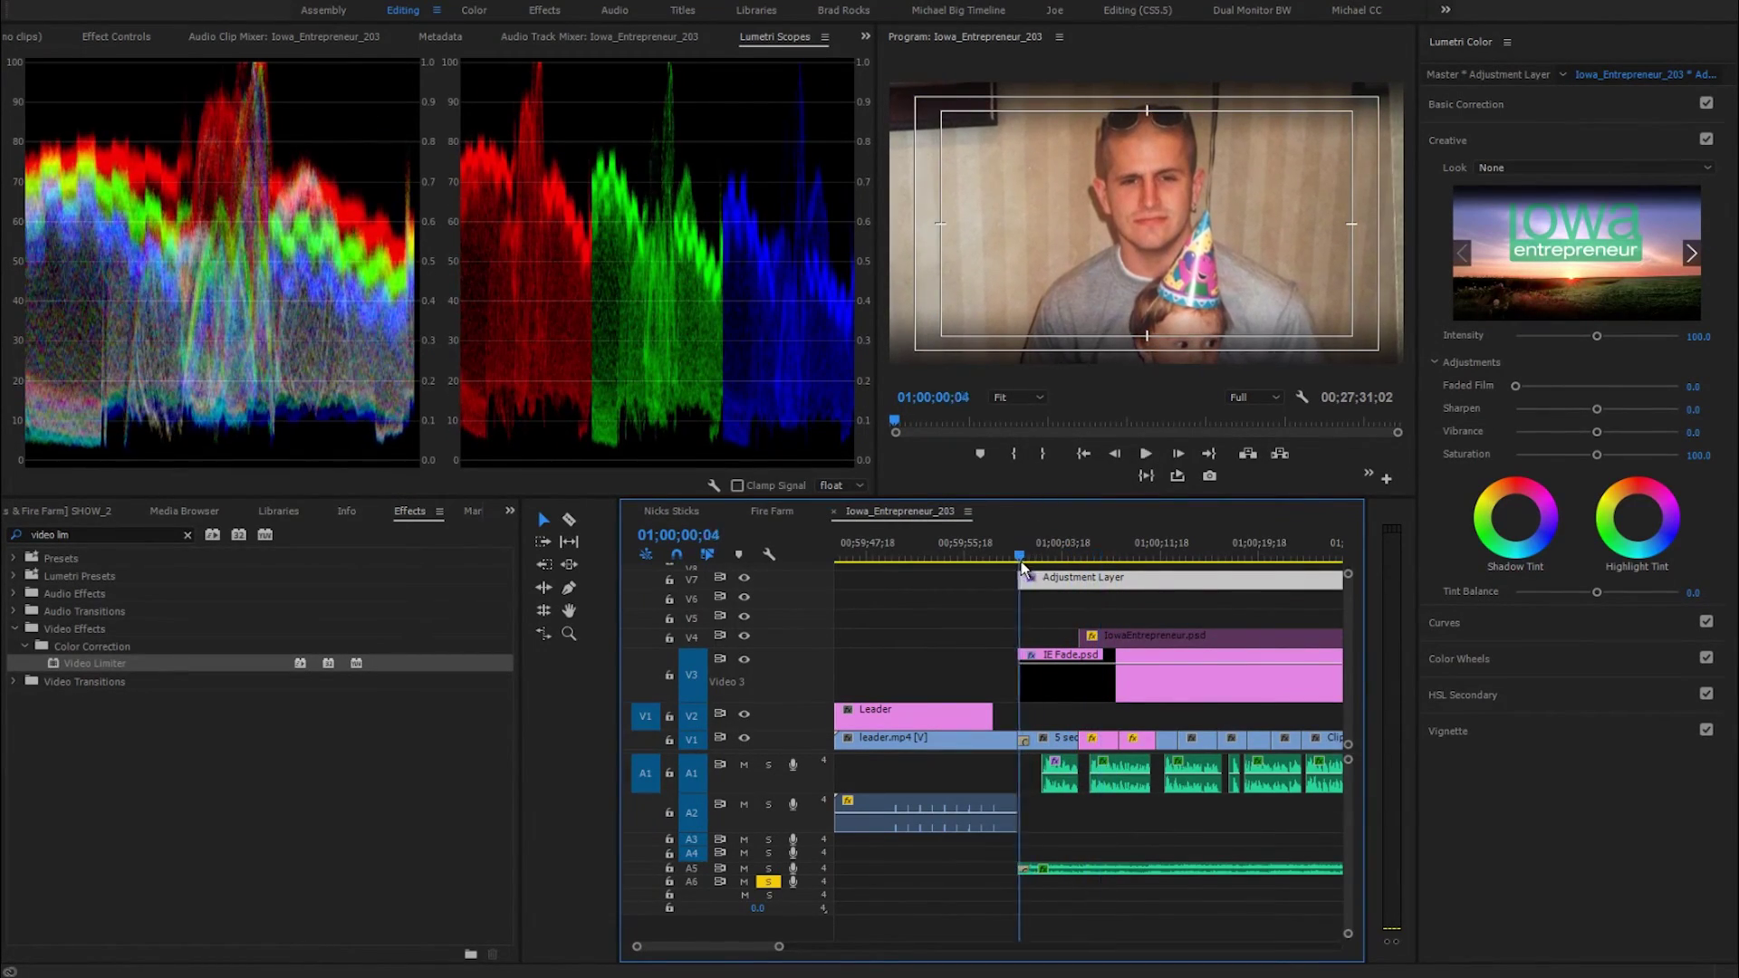
pyautogui.press('space')
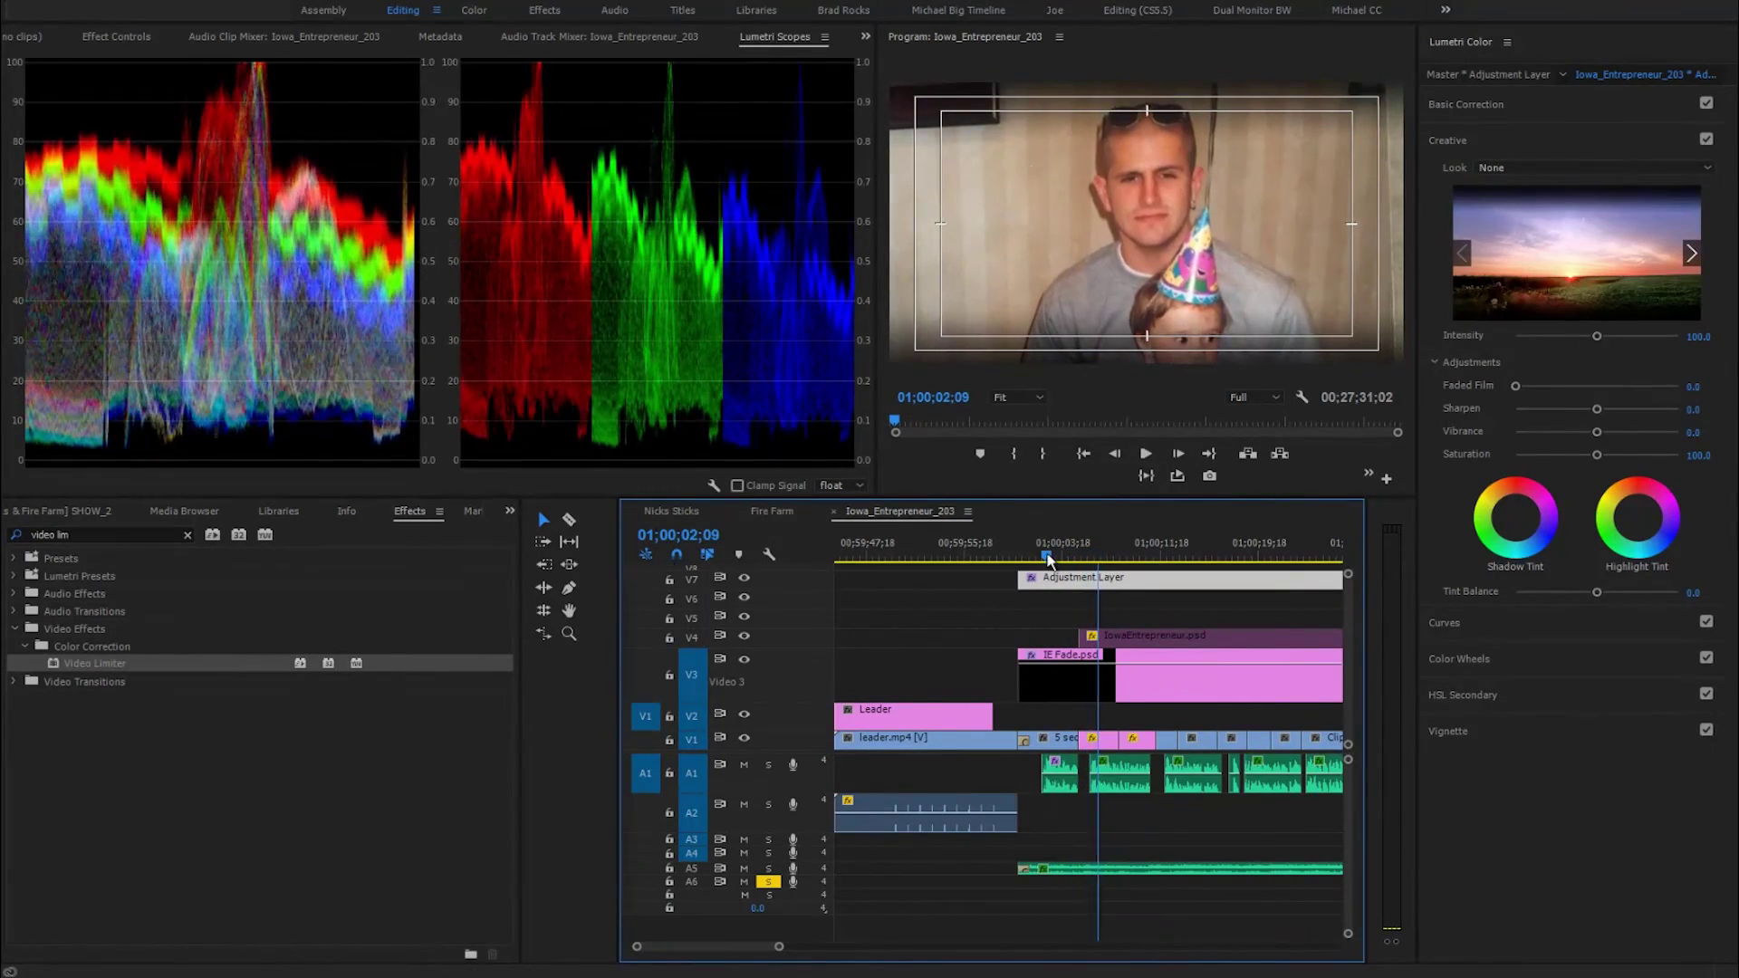
pyautogui.click(1044, 546)
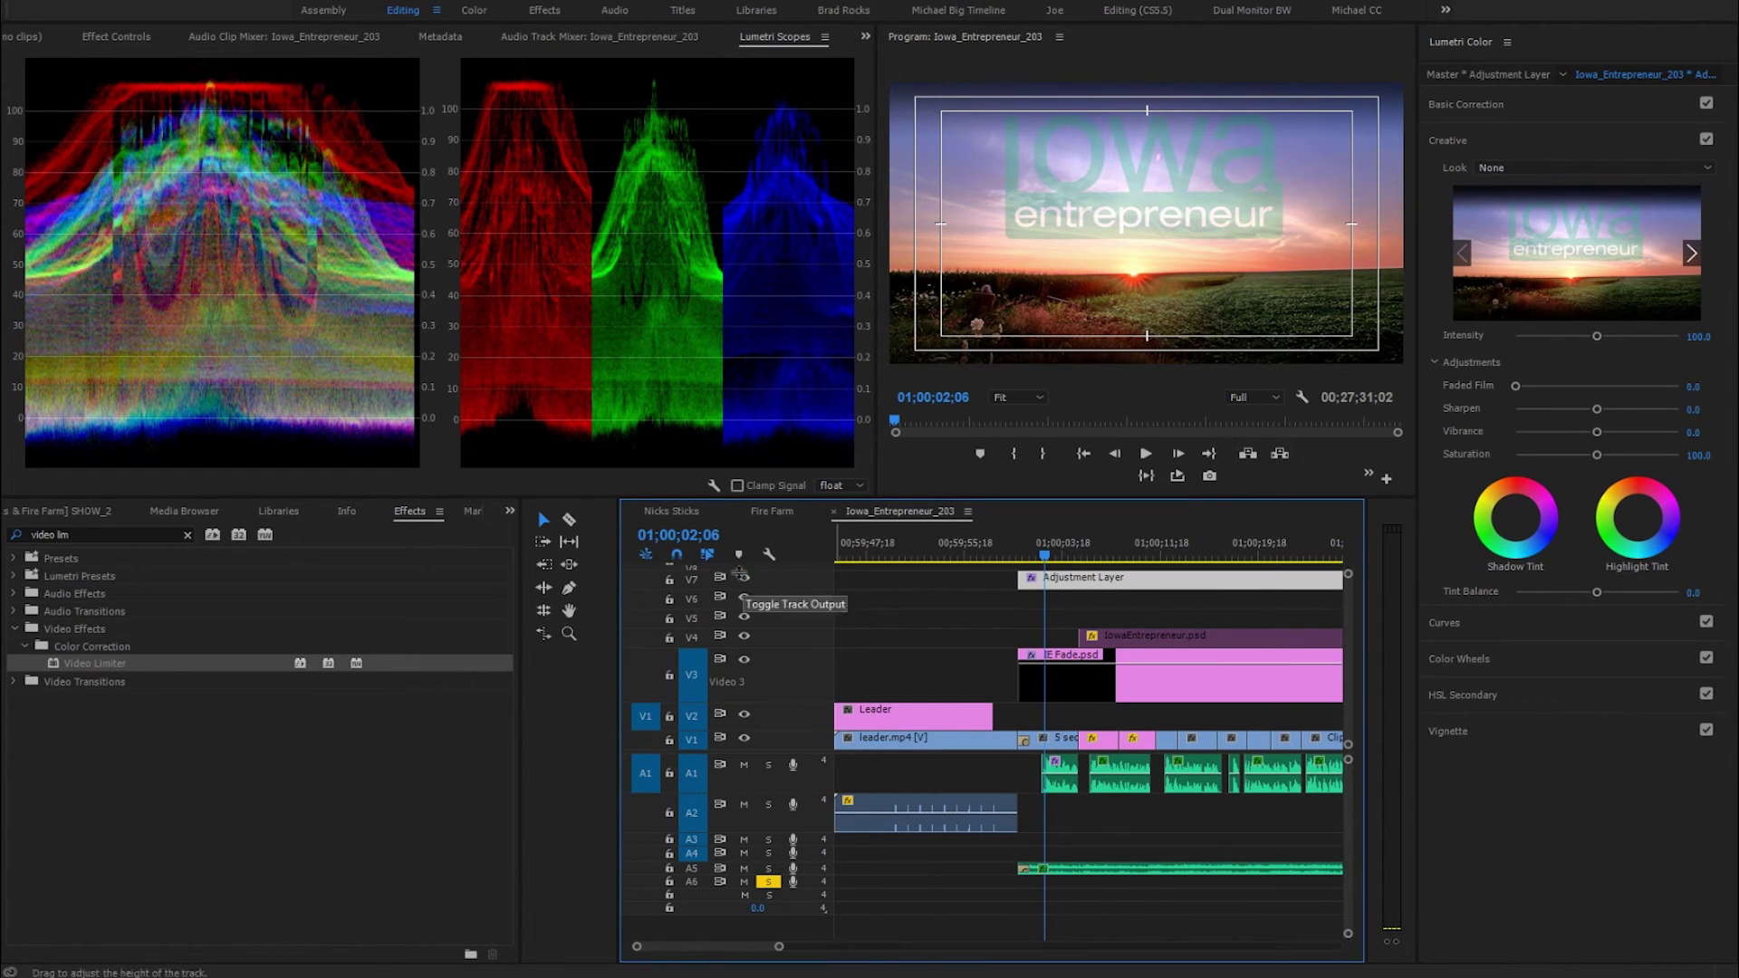
pyautogui.click(126, 38)
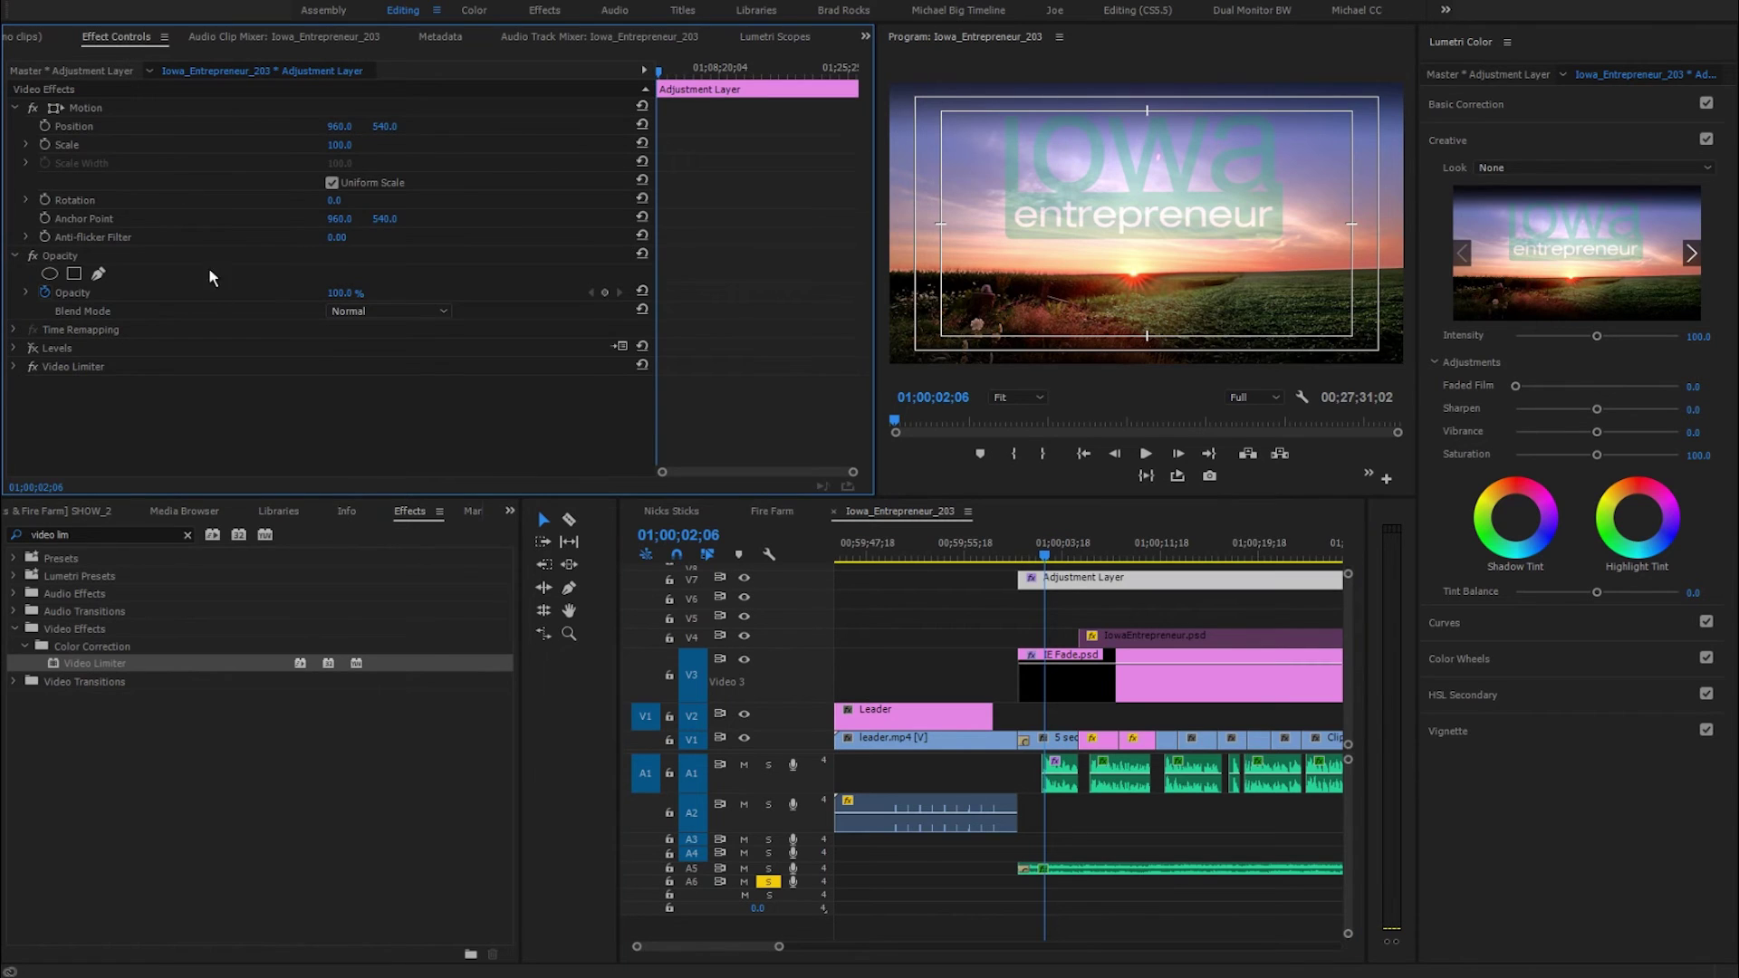
# - Replace Levels and the old Video Limiter with a fresh Video Limiter, then check the scopes
pyautogui.click(64, 353)
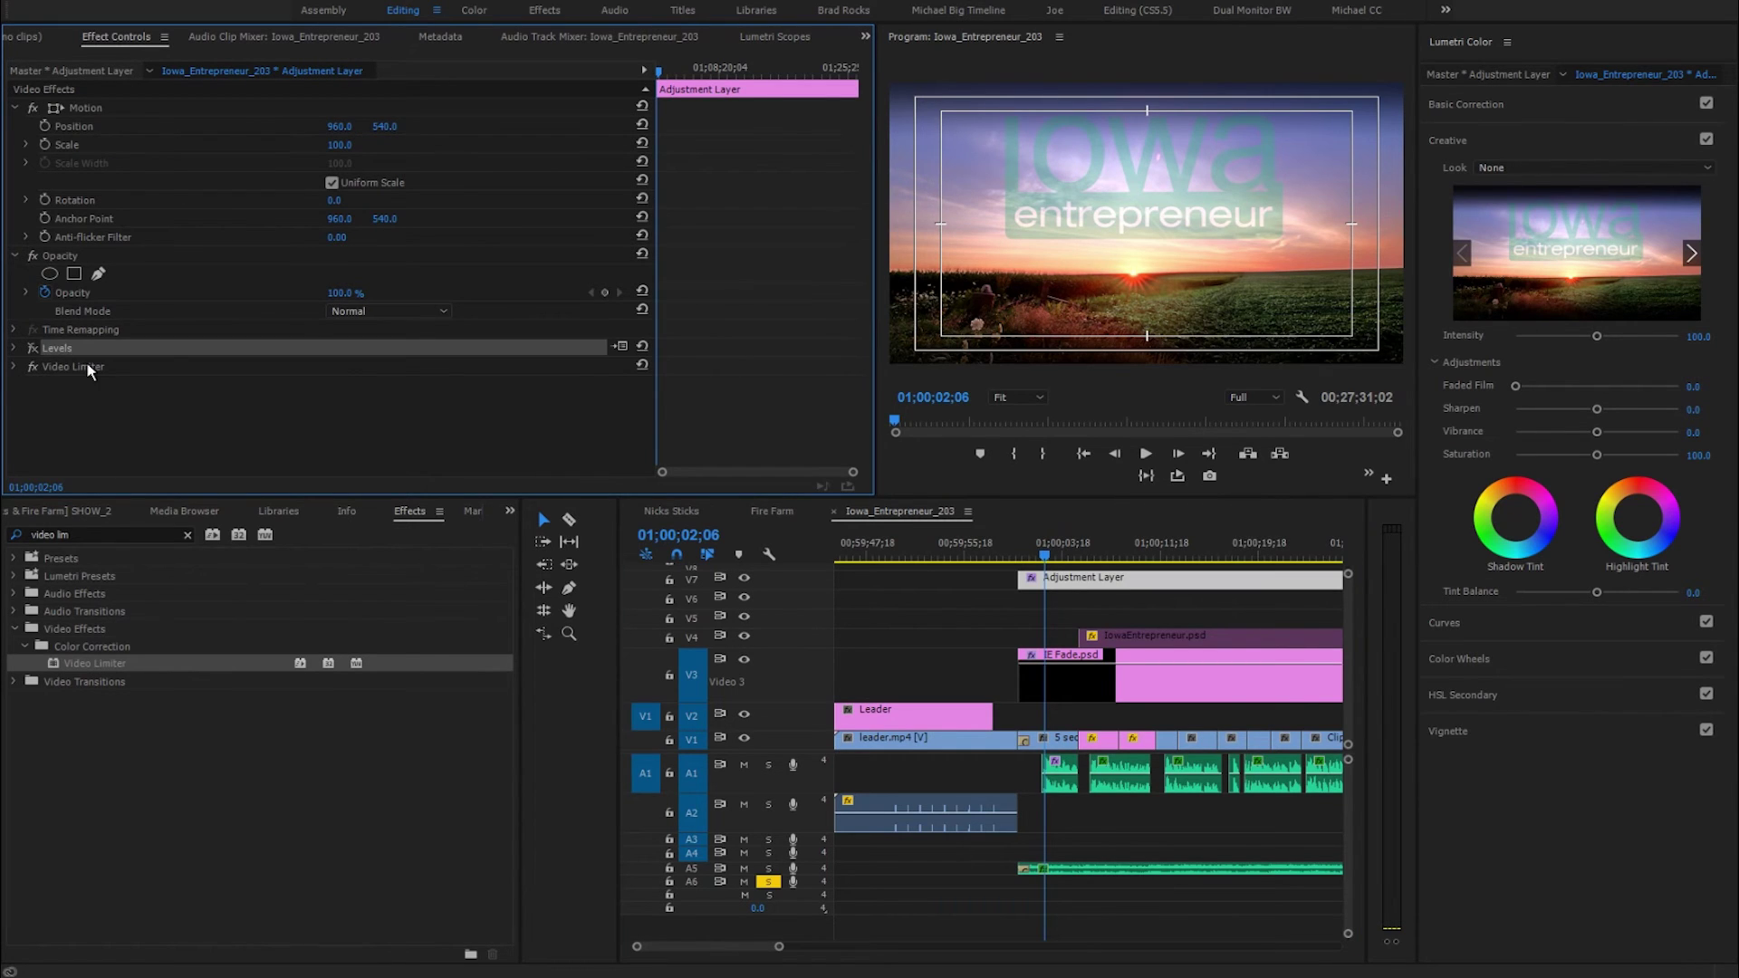
pyautogui.press('Delete')
pyautogui.click(84, 351)
pyautogui.press('Delete')
pyautogui.moveTo(115, 662); pyautogui.dragTo(151, 359)
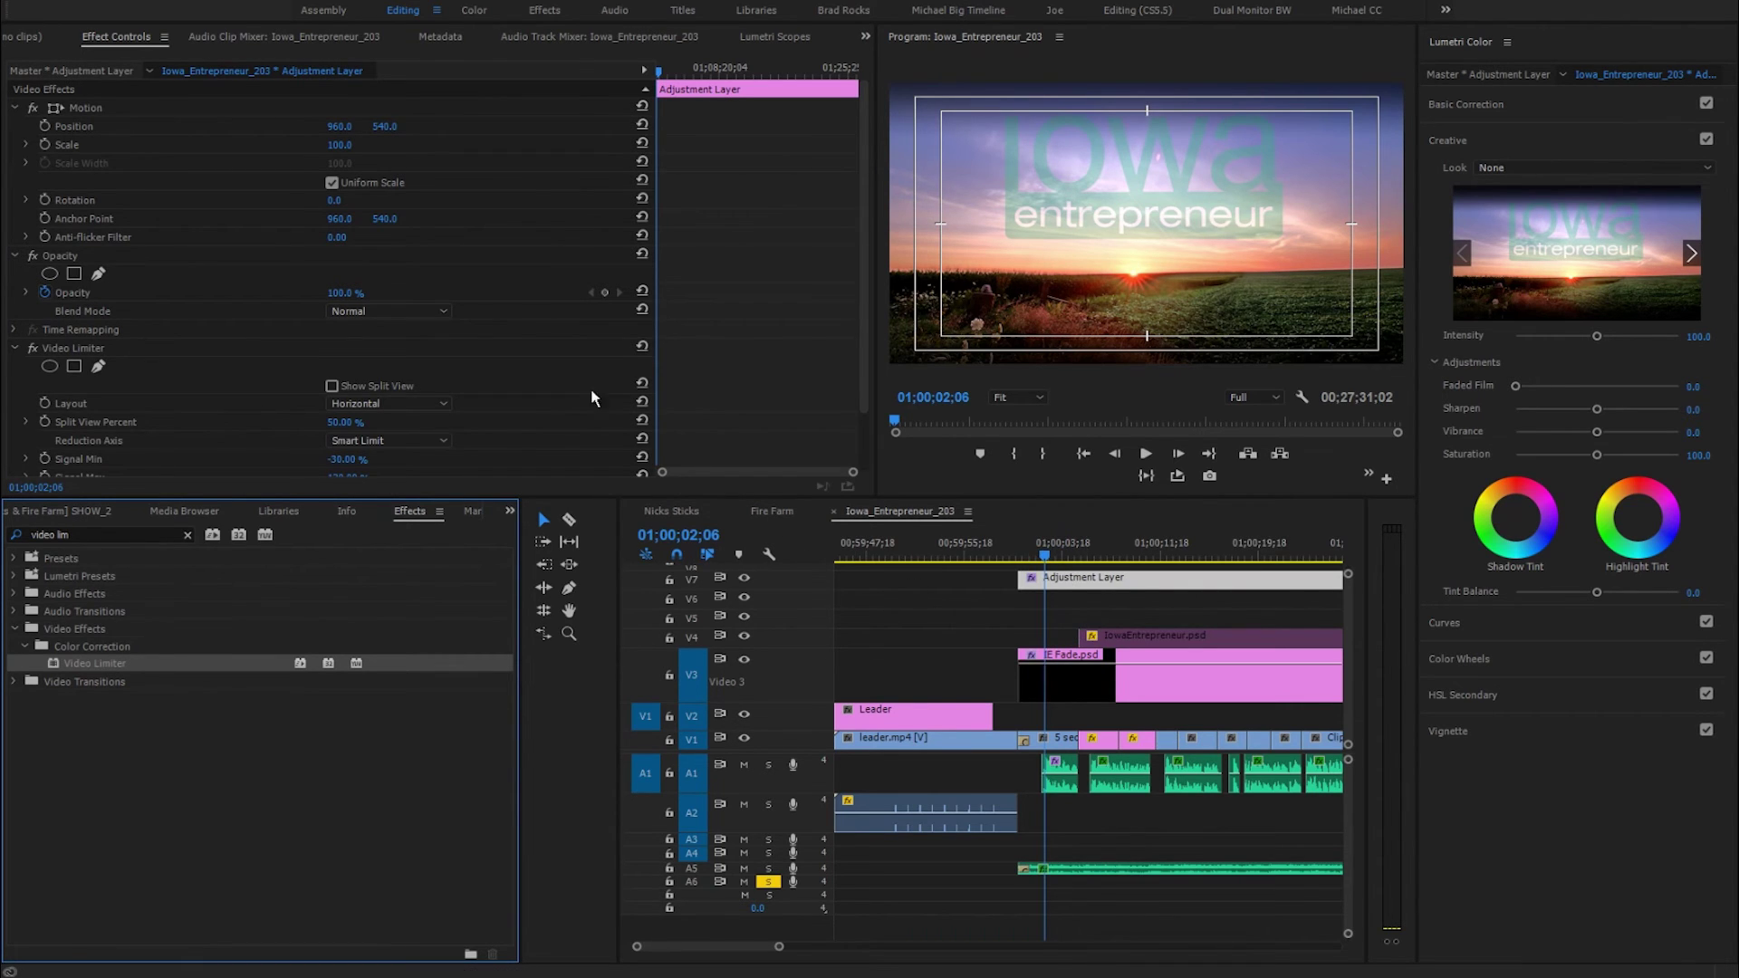
pyautogui.click(773, 36)
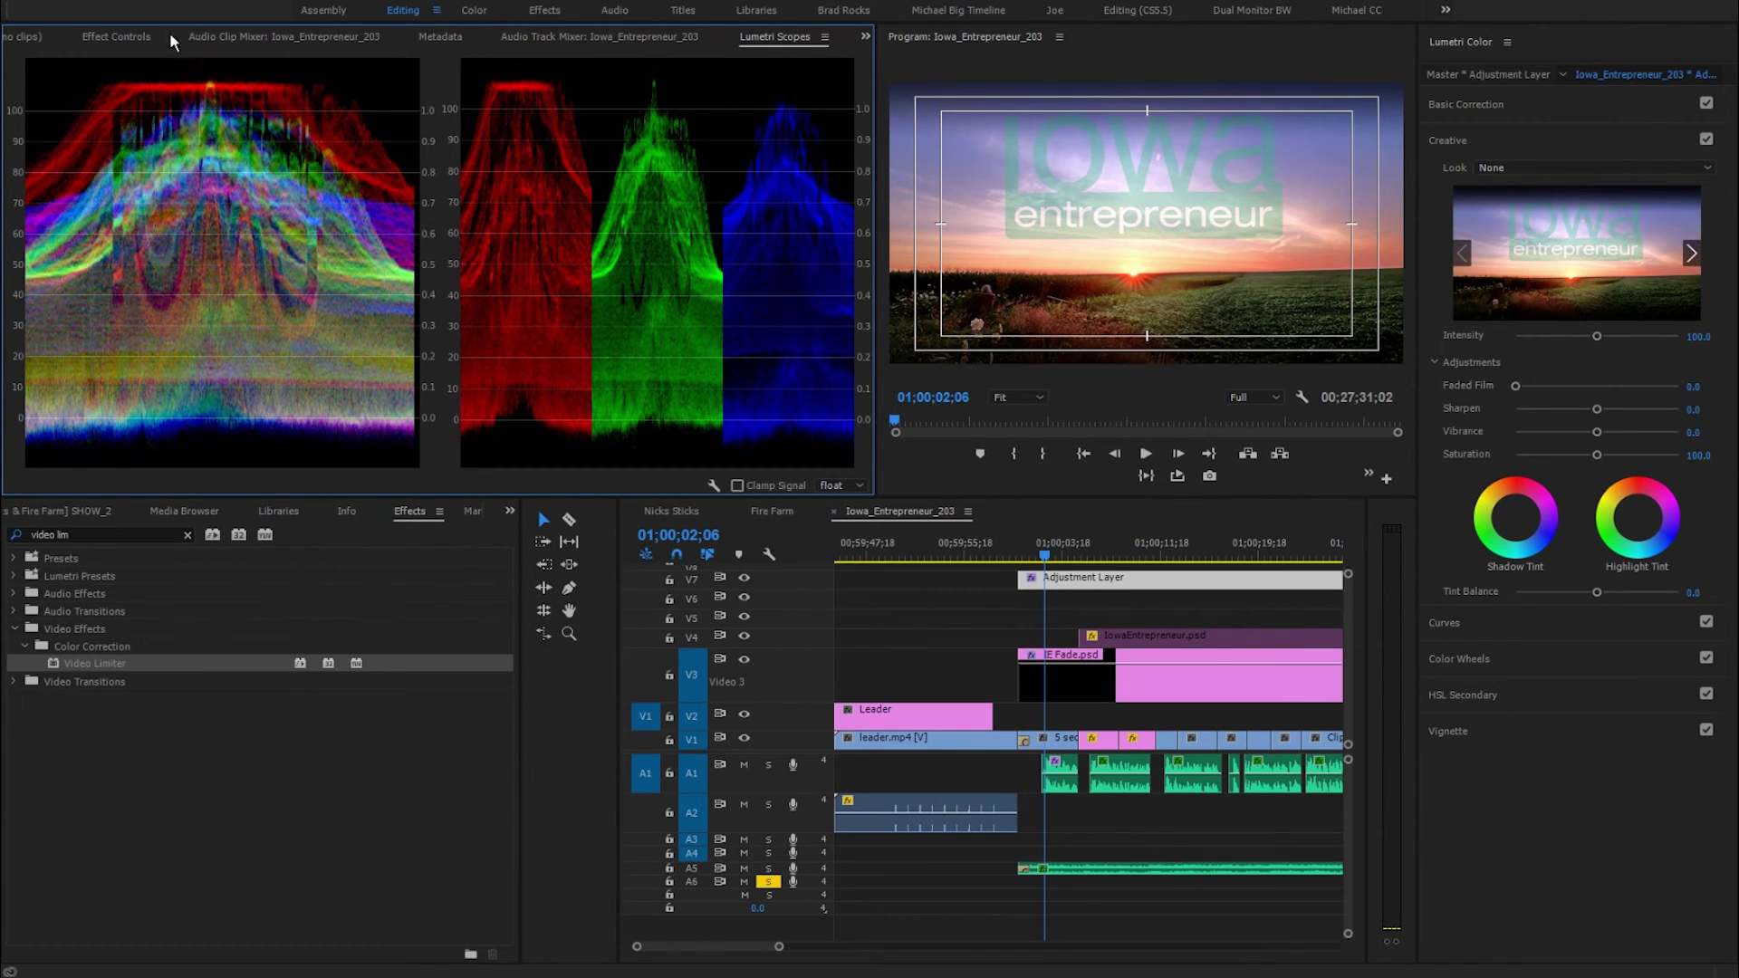
# - Set the Video Limiter's Signal Max to 100% and confirm the waveform tops out at 100
pyautogui.click(114, 43)
pyautogui.scroll(-2, 271, 272)
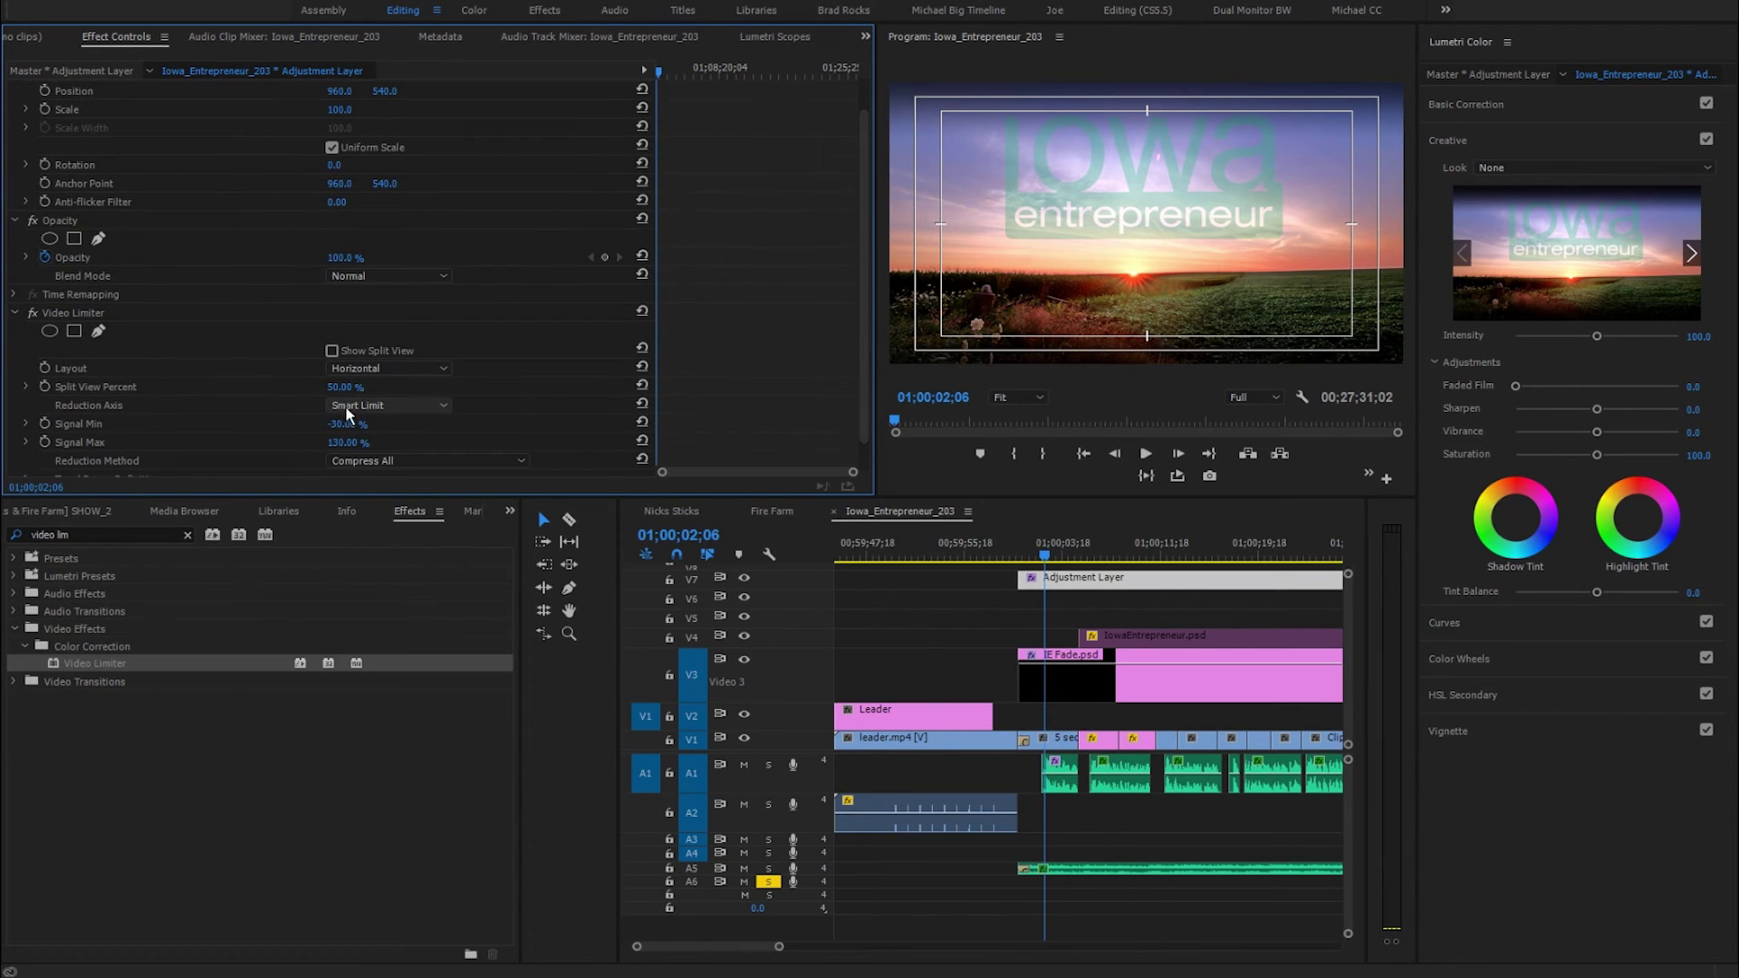
pyautogui.scroll(-1, 248, 433)
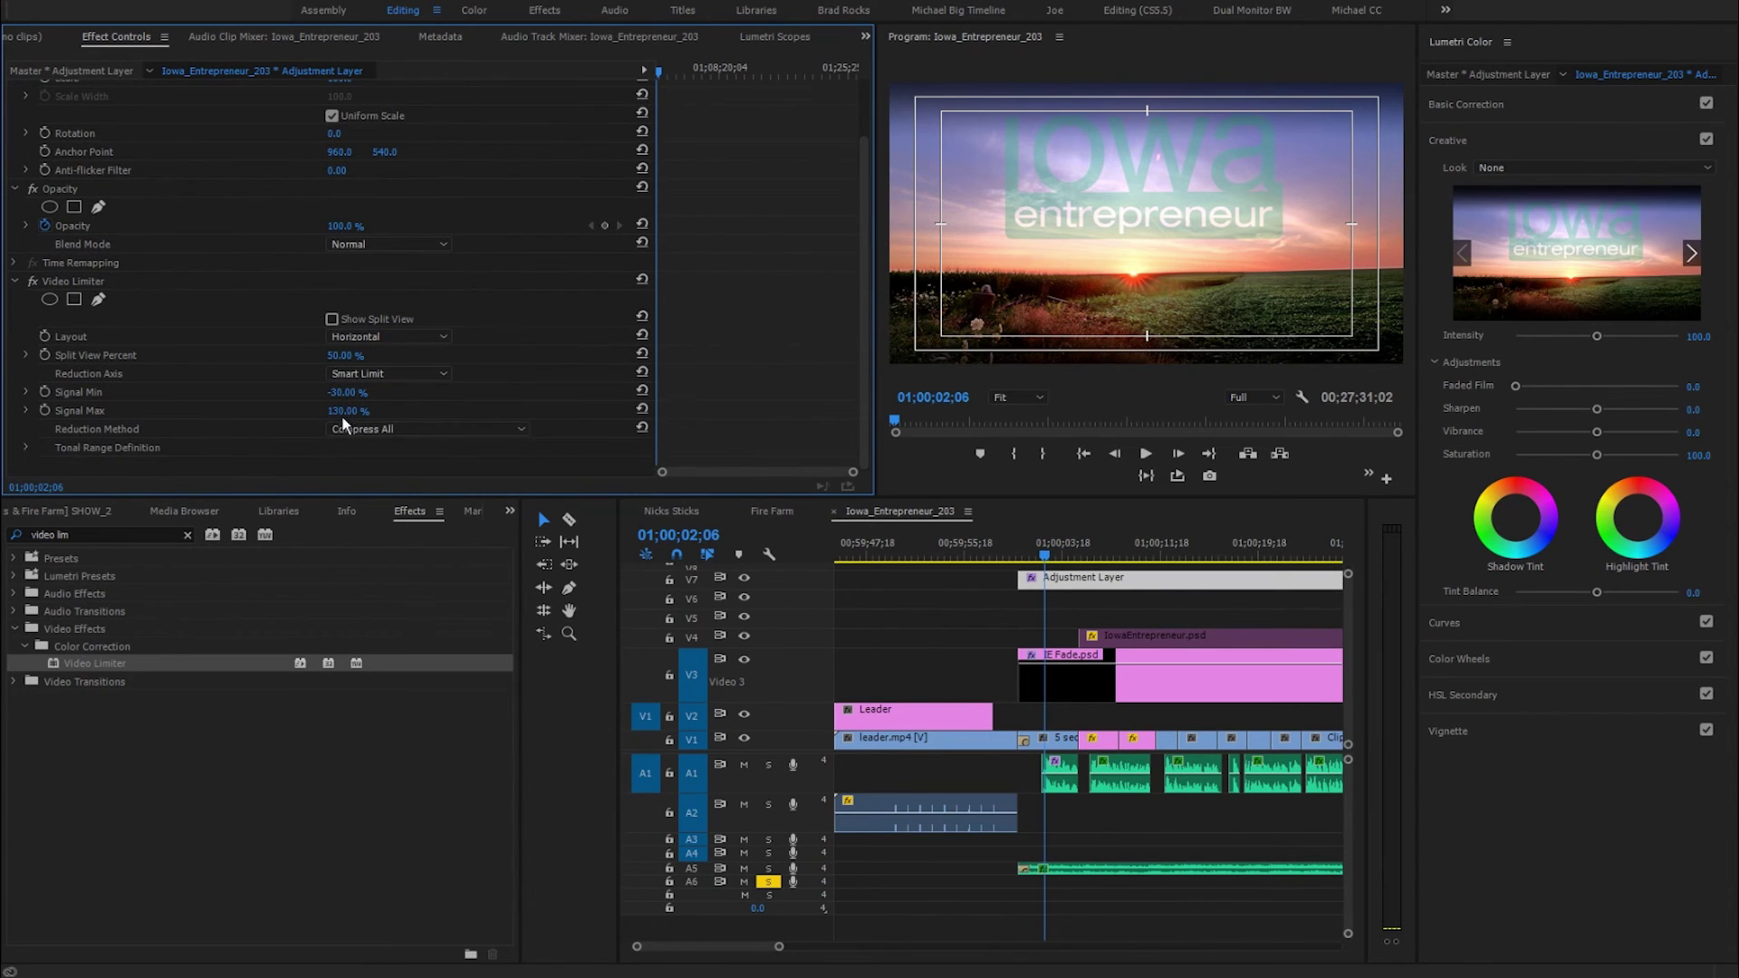
pyautogui.click(340, 412)
pyautogui.write('100')
pyautogui.press('Return')
pyautogui.click(753, 38)
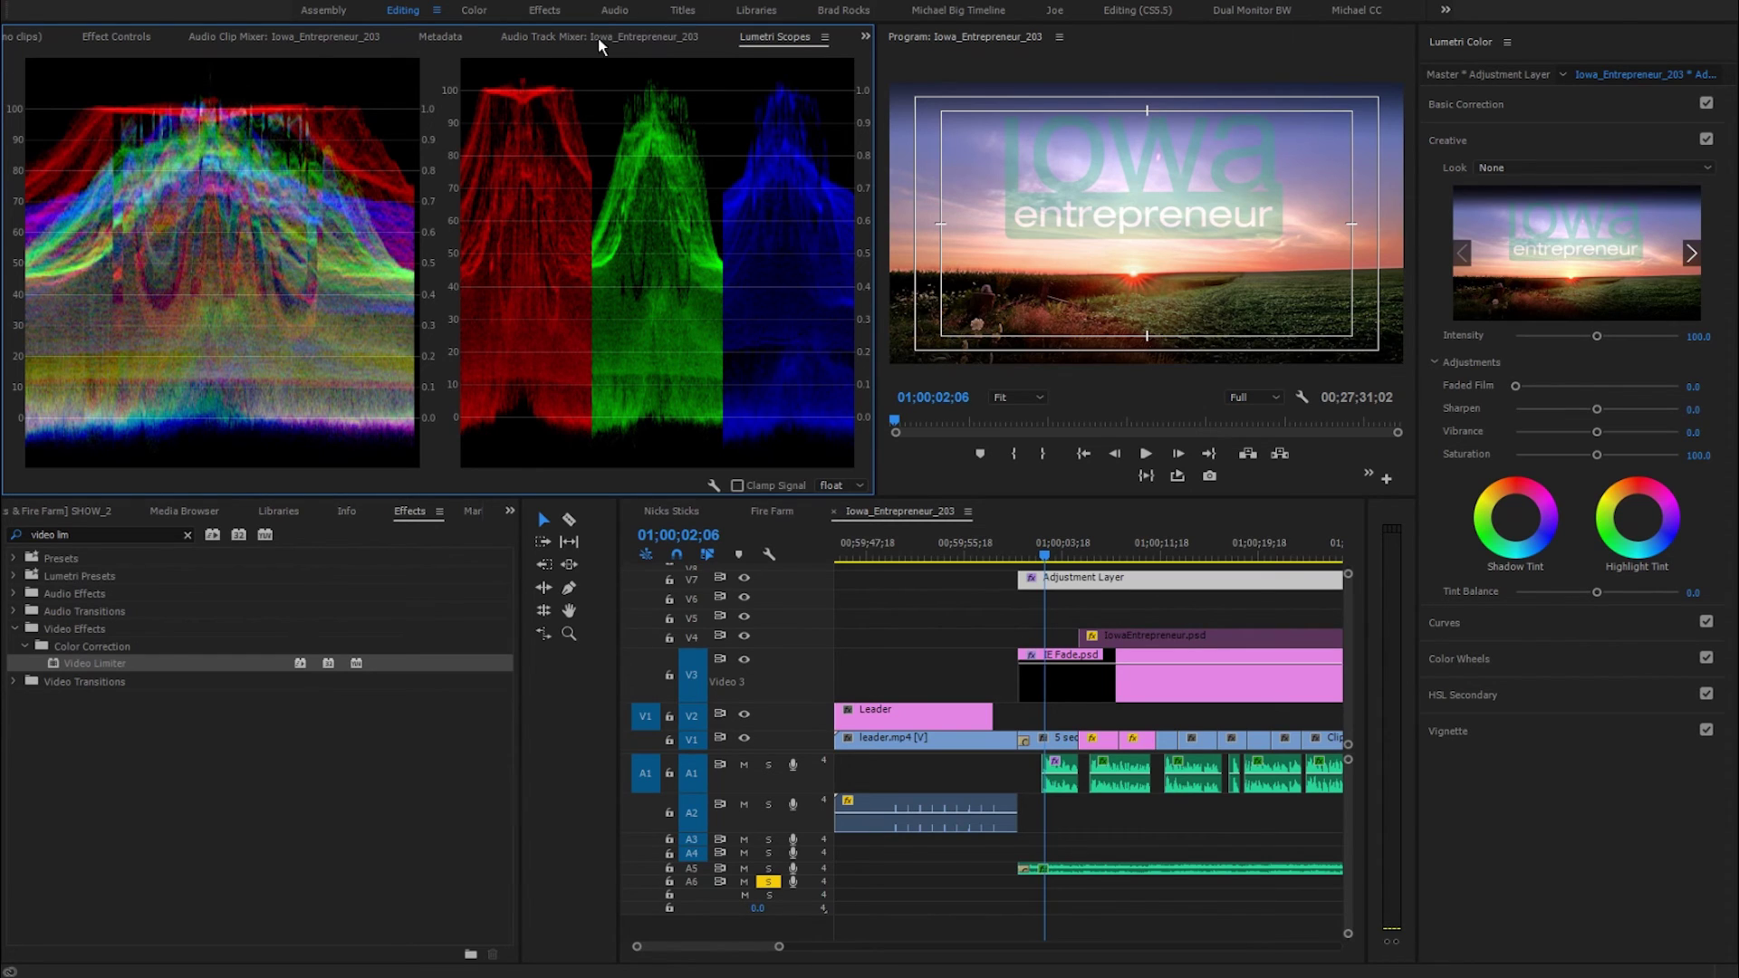
# - Set the Video Limiter's Signal Min to 0%, review the waveform, and return to Effect Controls
pyautogui.click(116, 38)
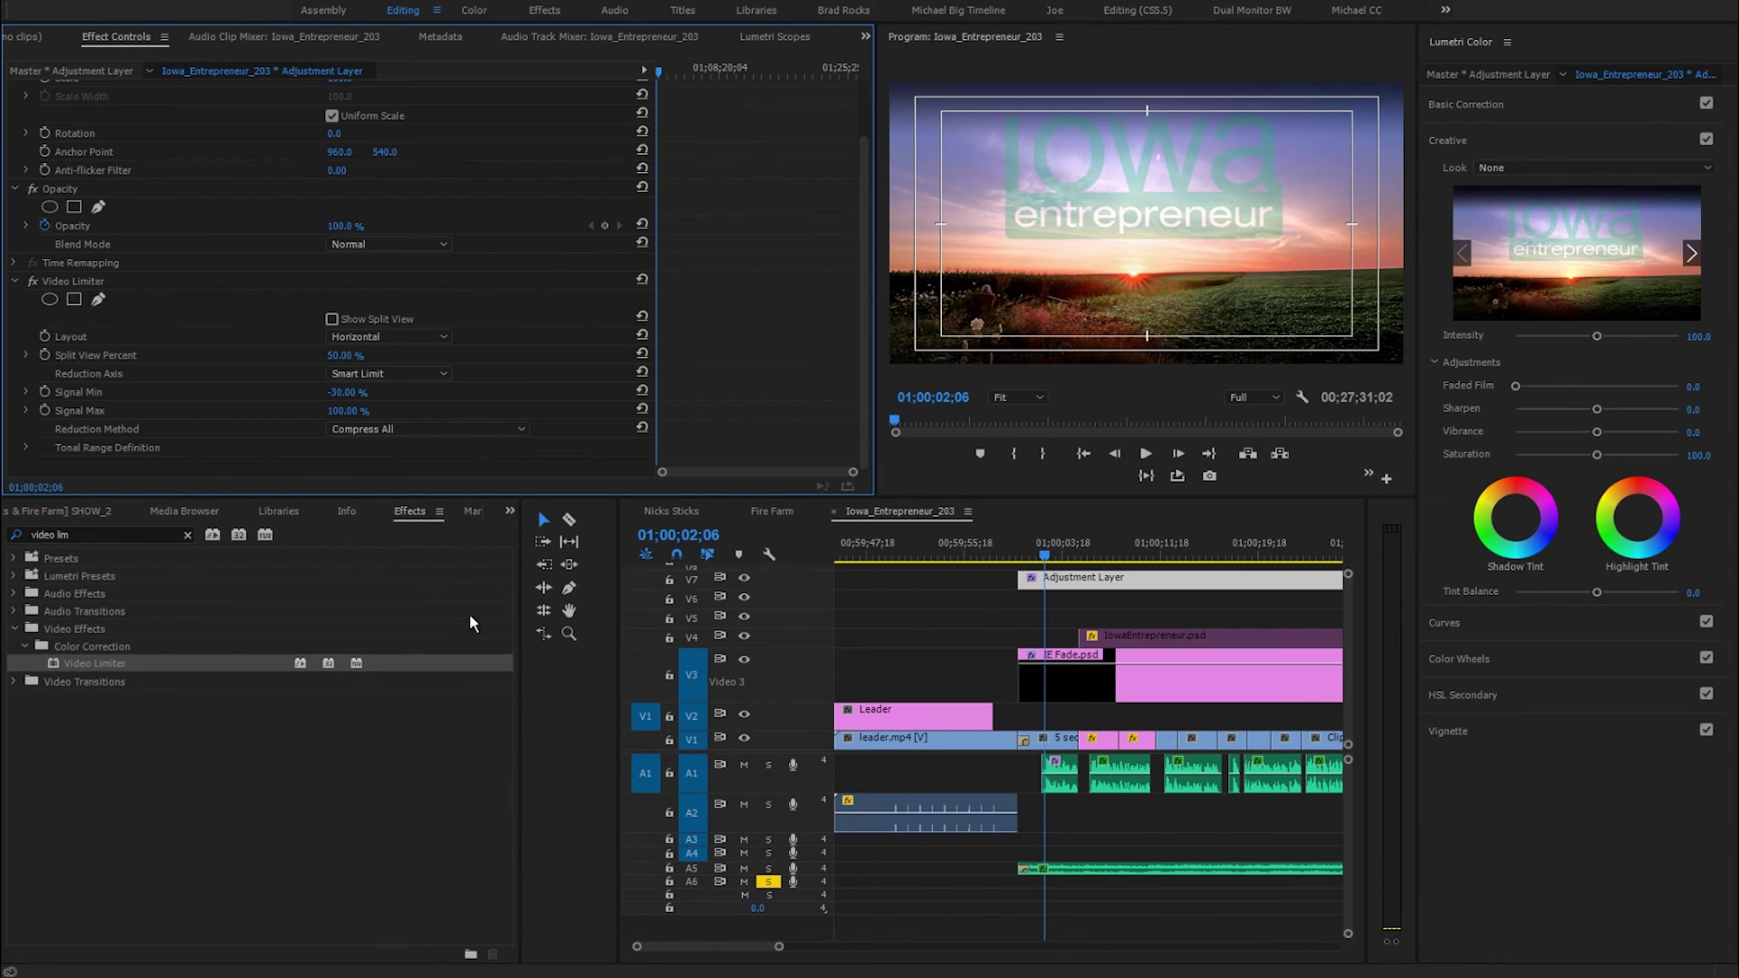
pyautogui.click(345, 392)
pyautogui.write('0')
pyautogui.press('Return')
pyautogui.click(813, 35)
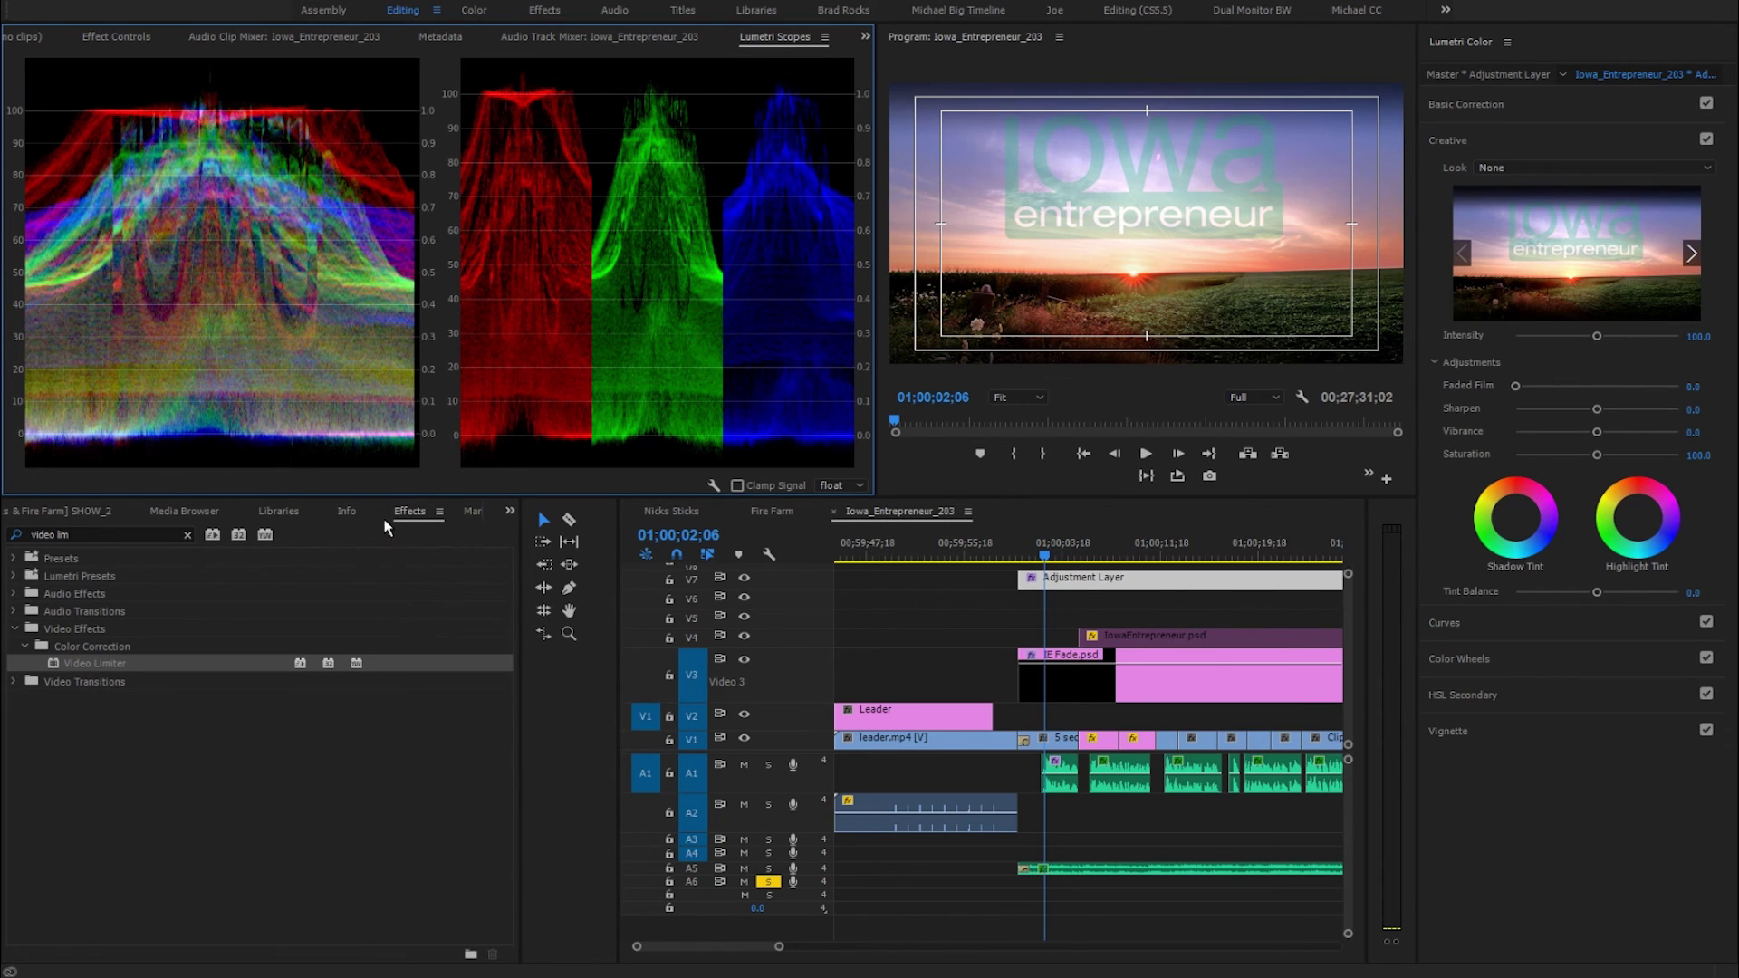
pyautogui.click(743, 578)
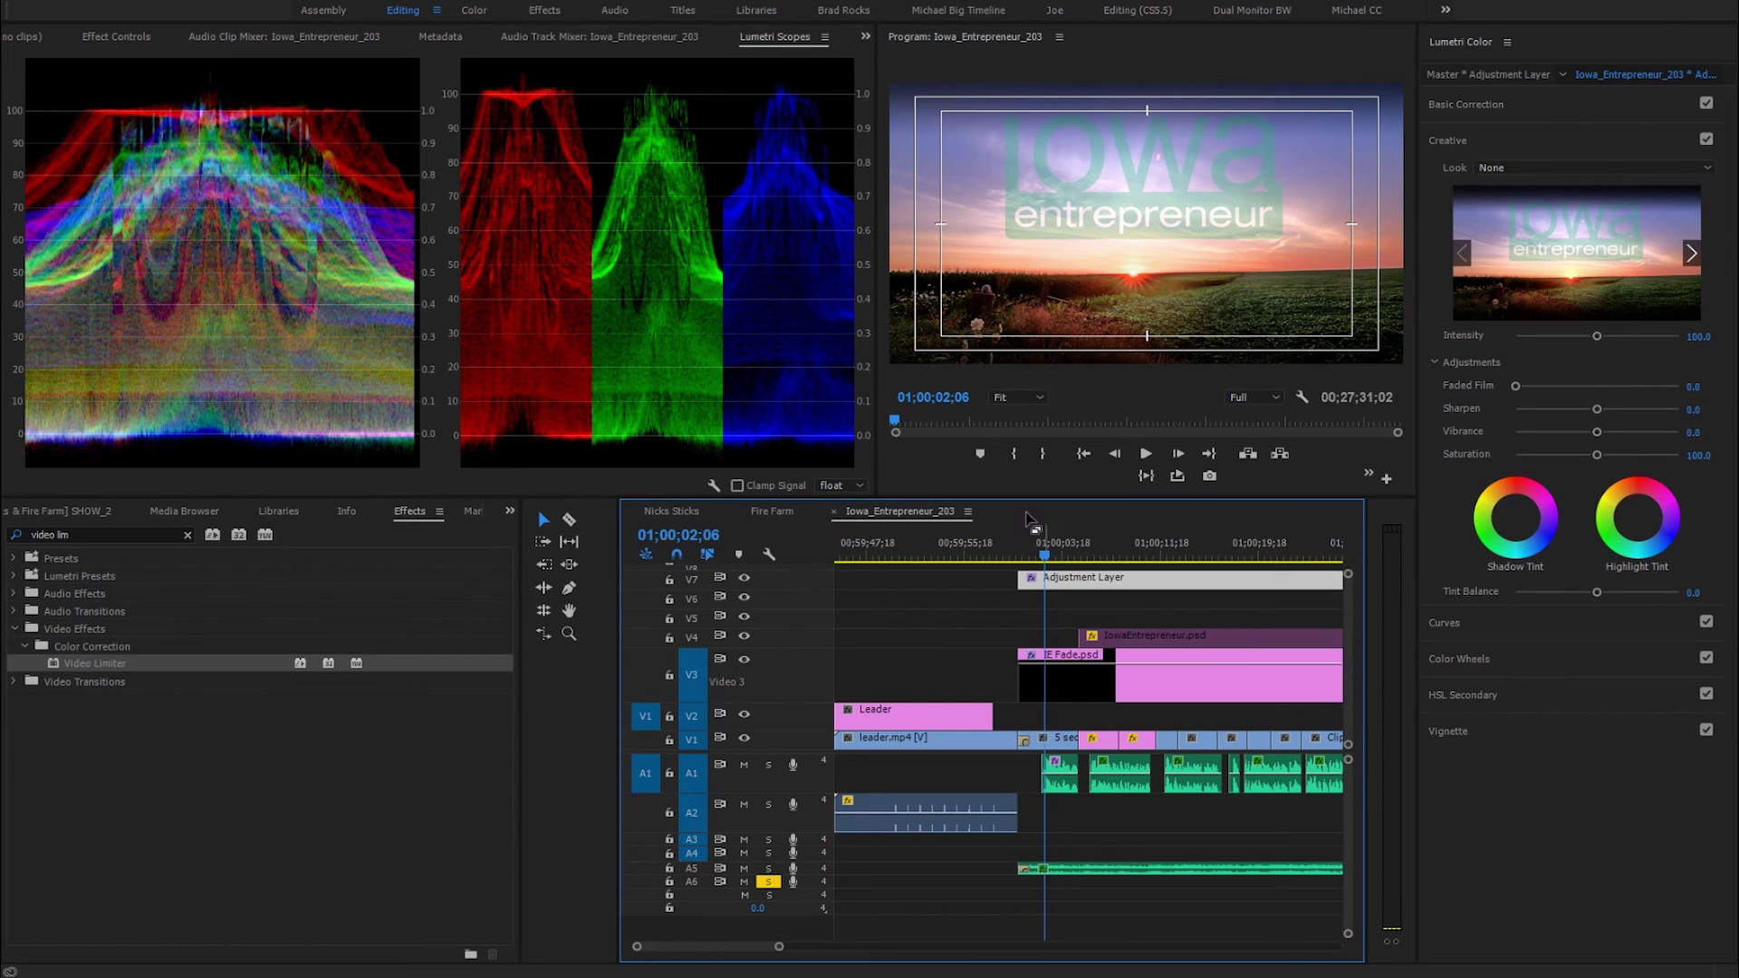
pyautogui.click(131, 37)
# - Swap in a default Video Limiter on the adjustment layer and compare the scopes
pyautogui.click(63, 283)
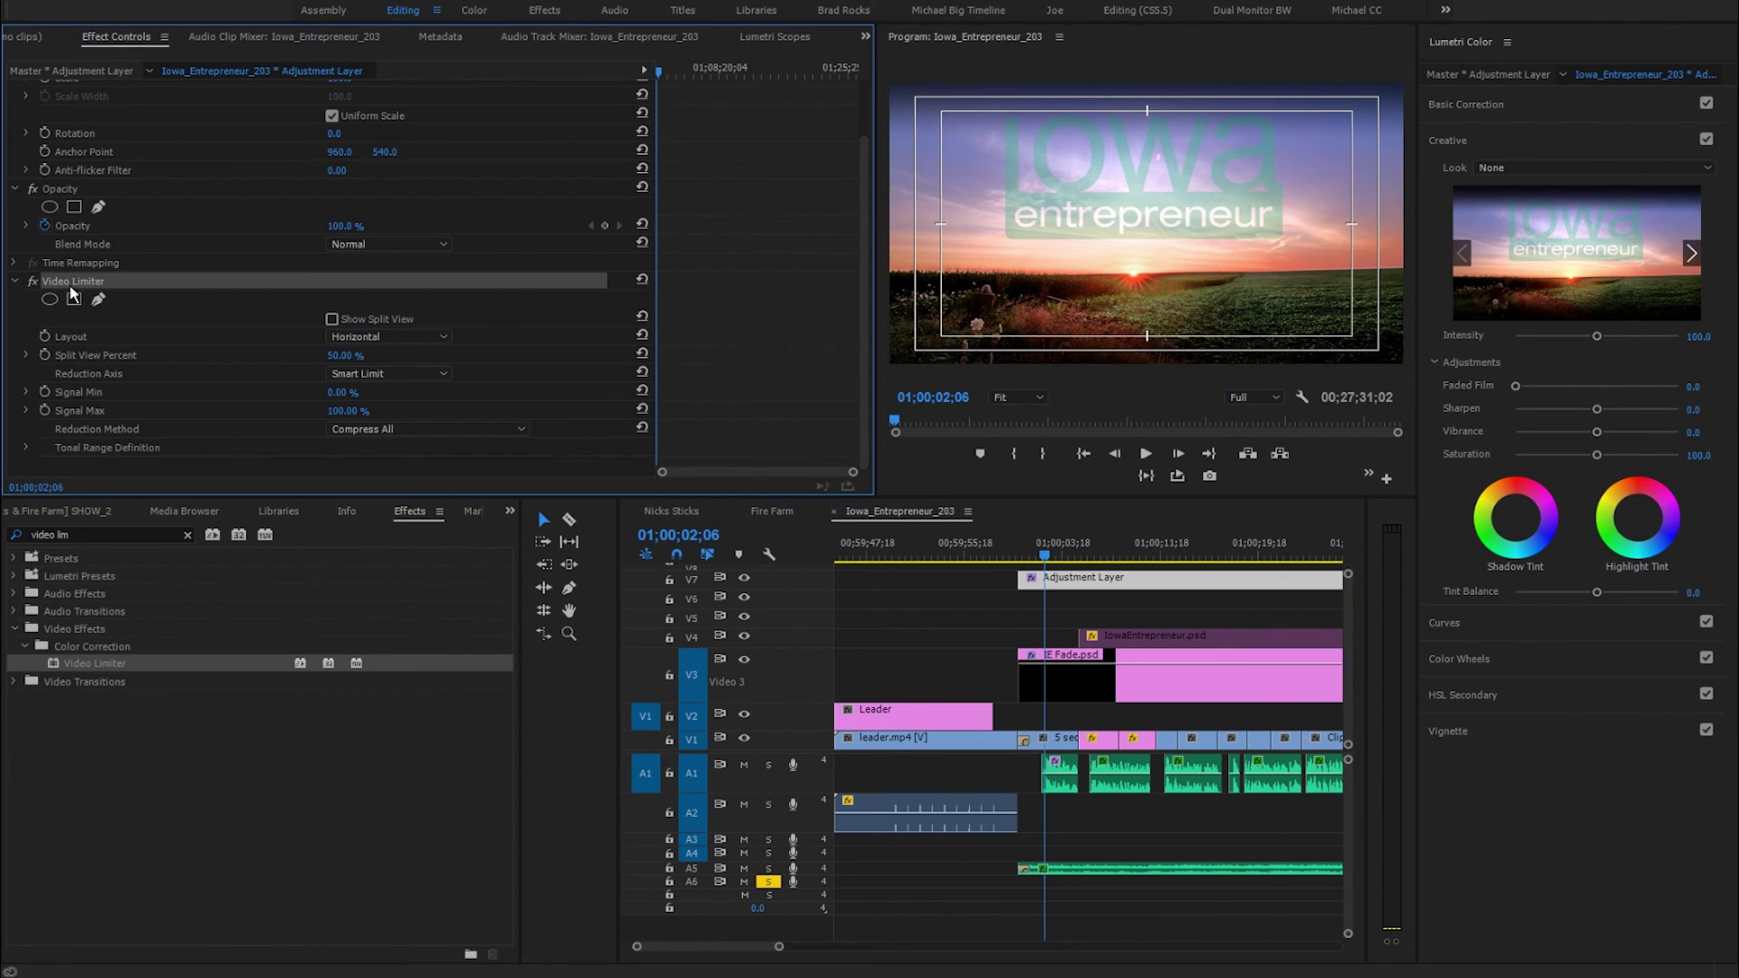
pyautogui.press('Delete')
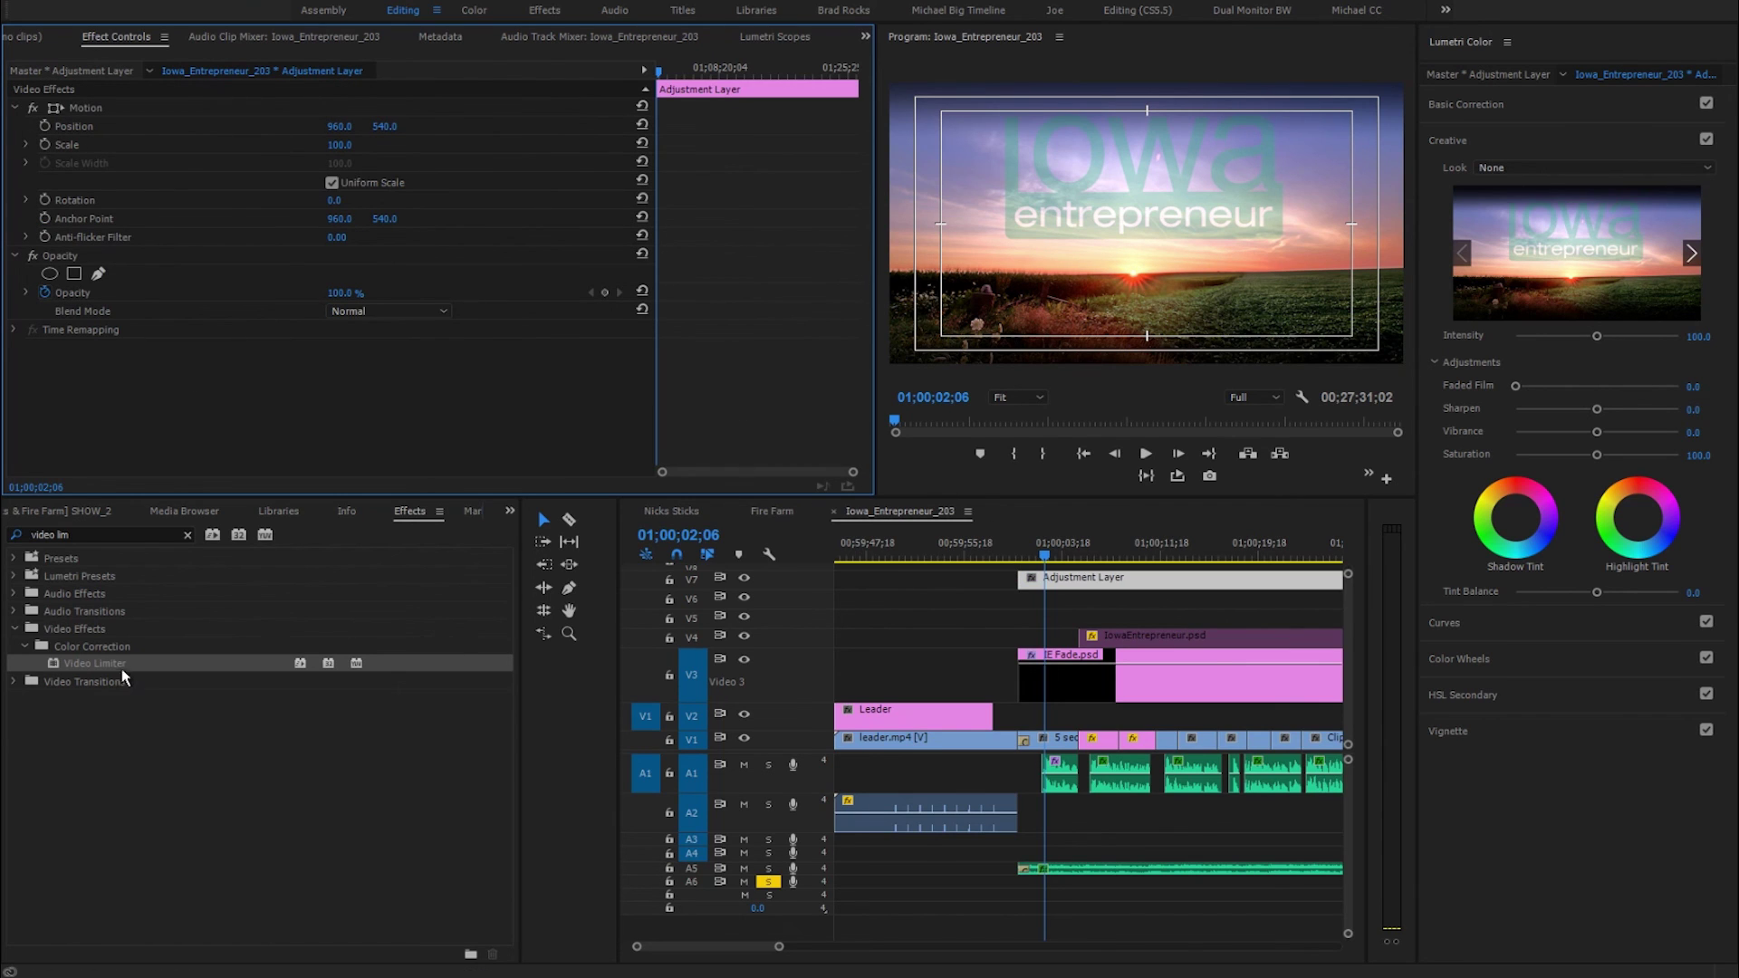
pyautogui.moveTo(107, 663); pyautogui.dragTo(193, 419)
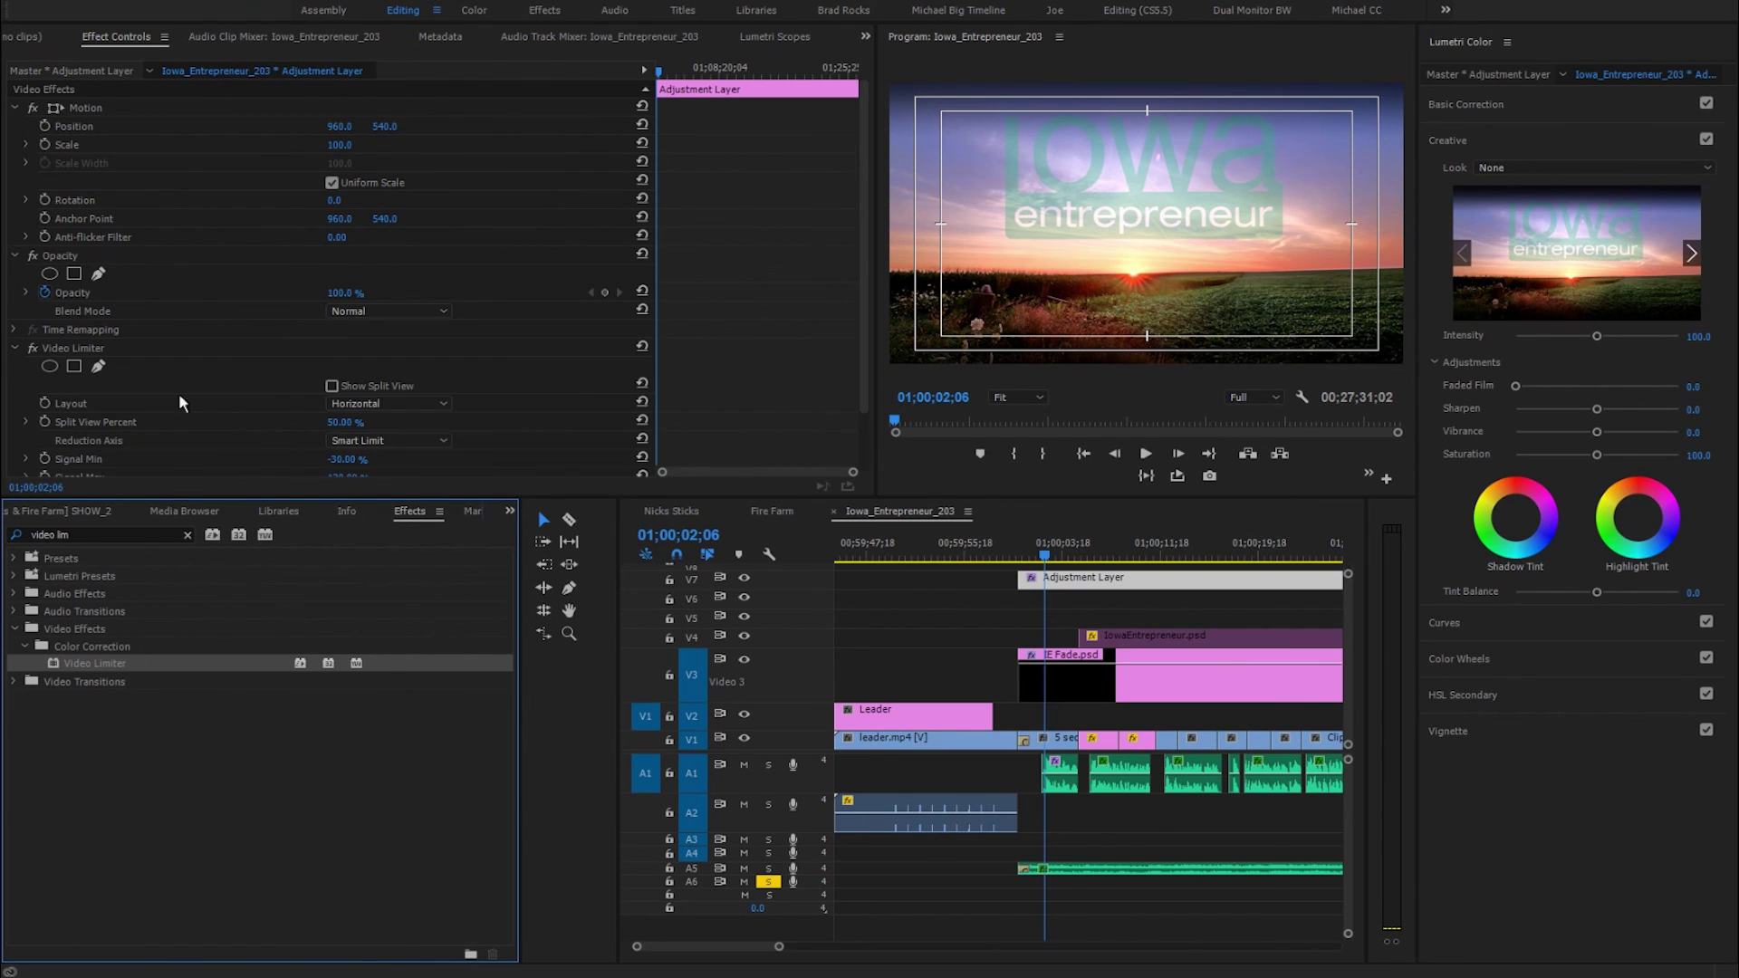
pyautogui.click(768, 36)
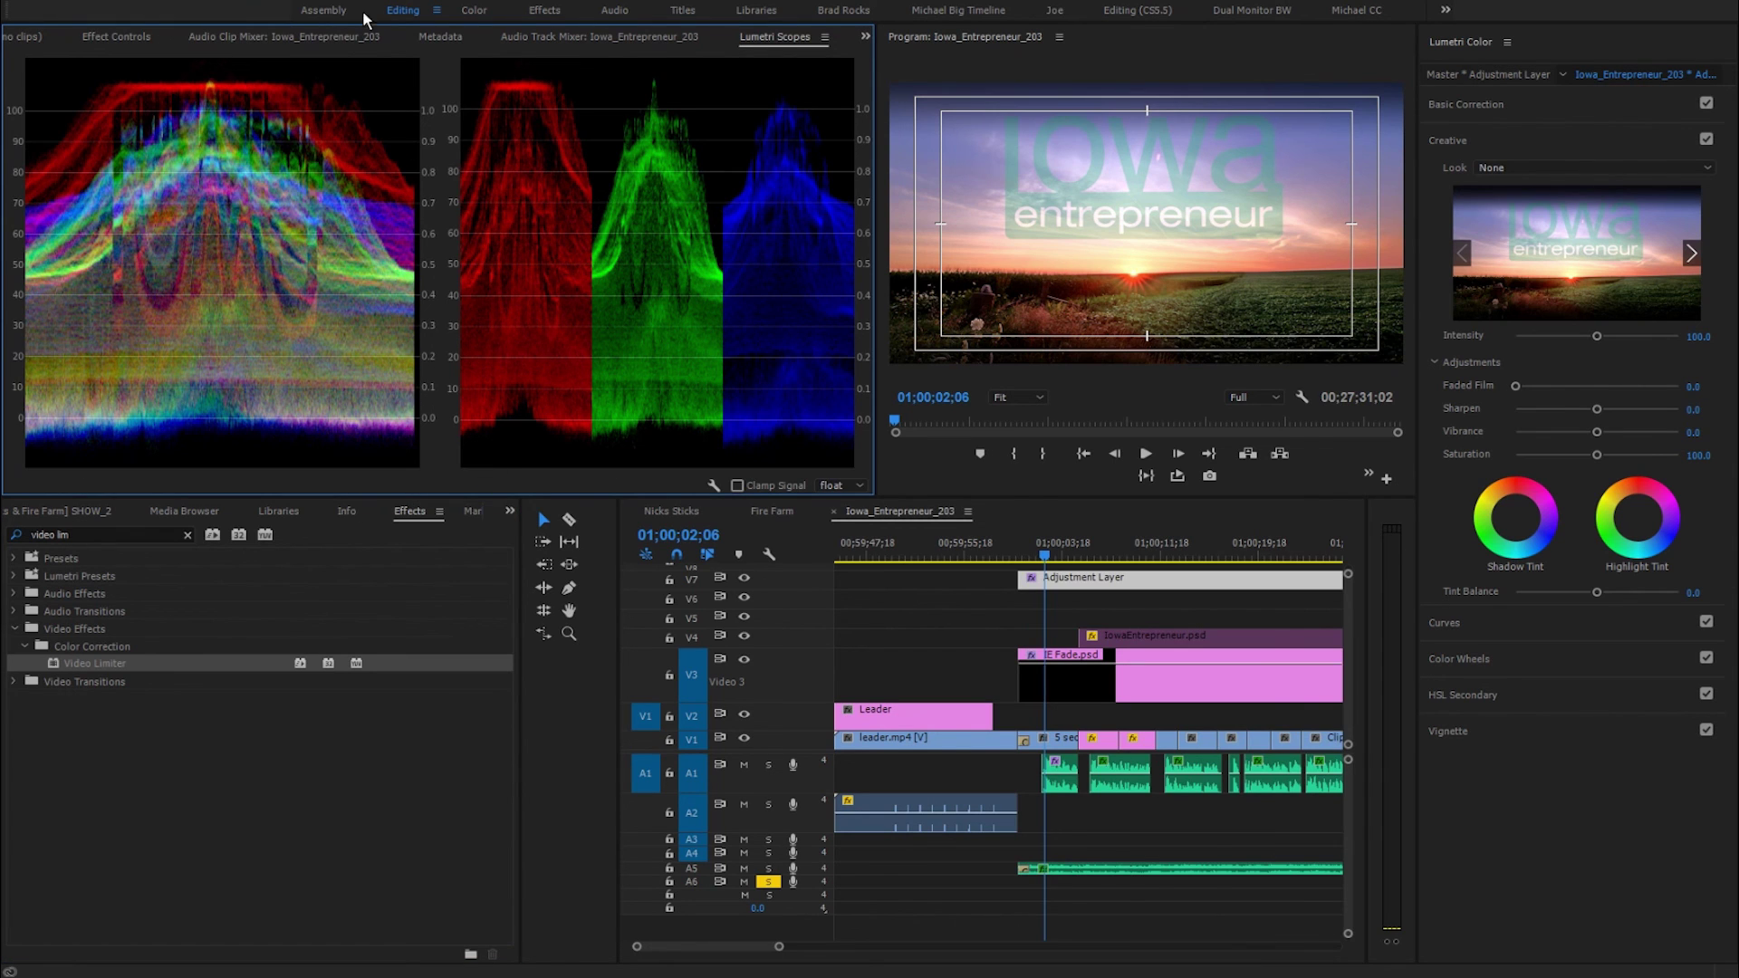
# - Remove the Video Limiter from the adjustment layer and search the effects for 'level'
pyautogui.click(134, 38)
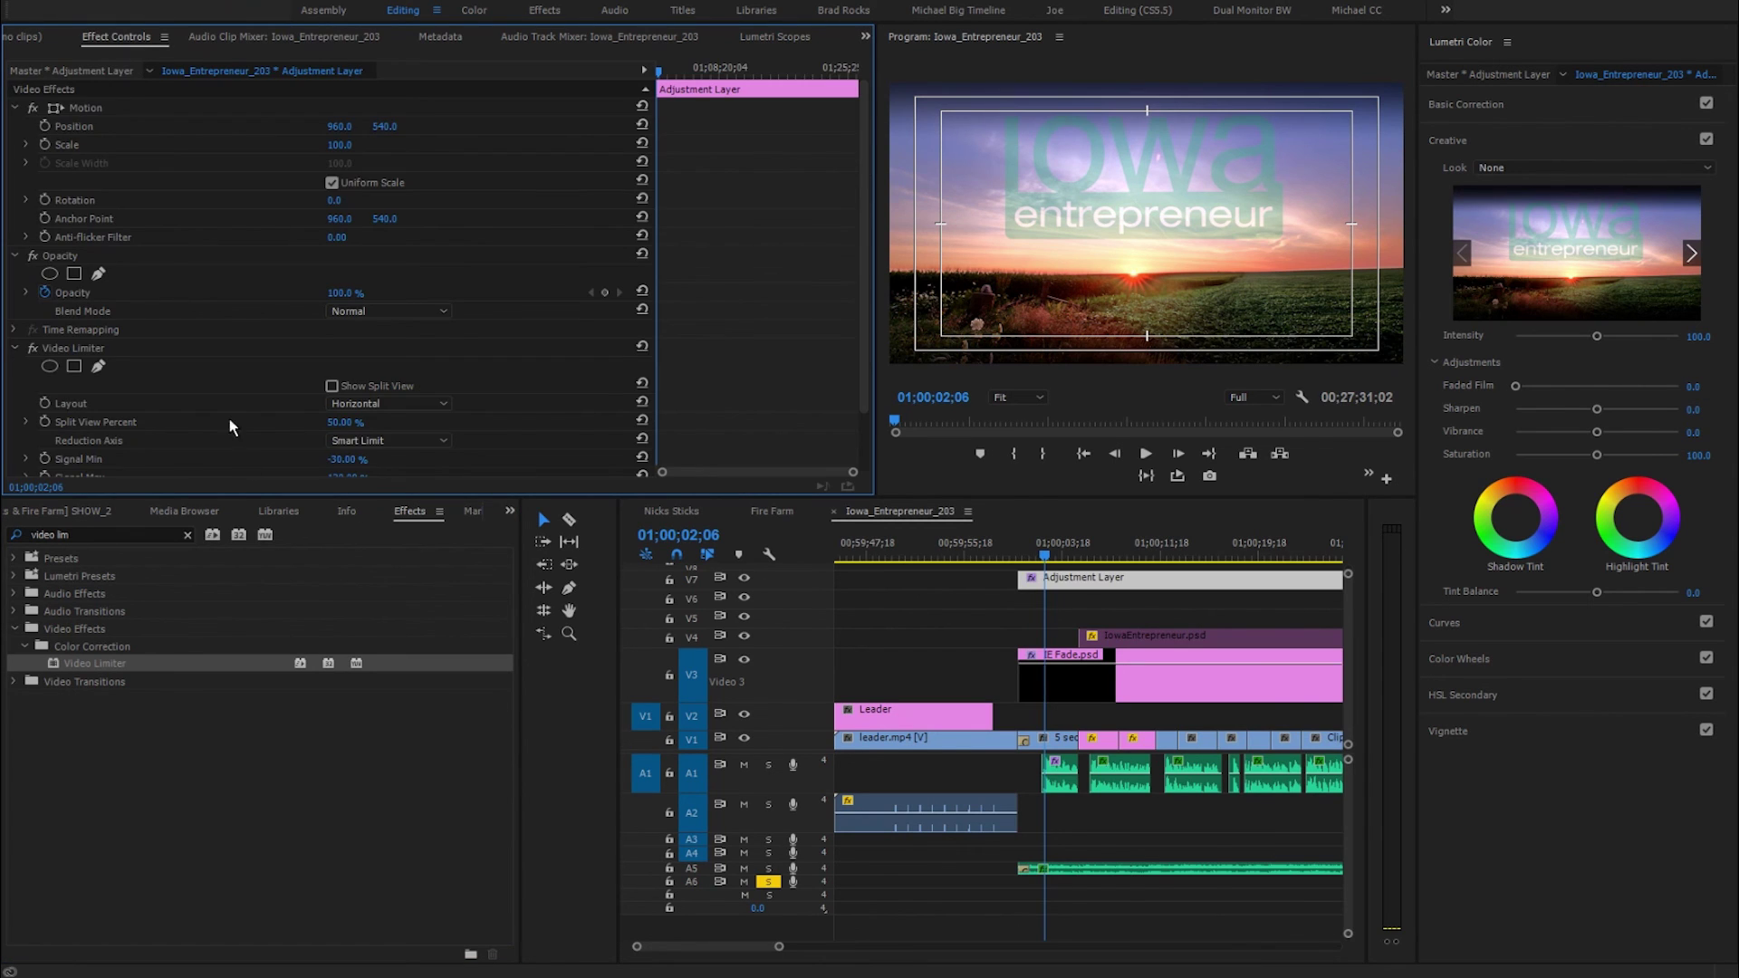
pyautogui.click(94, 348)
pyautogui.press('Delete')
pyautogui.click(11, 533)
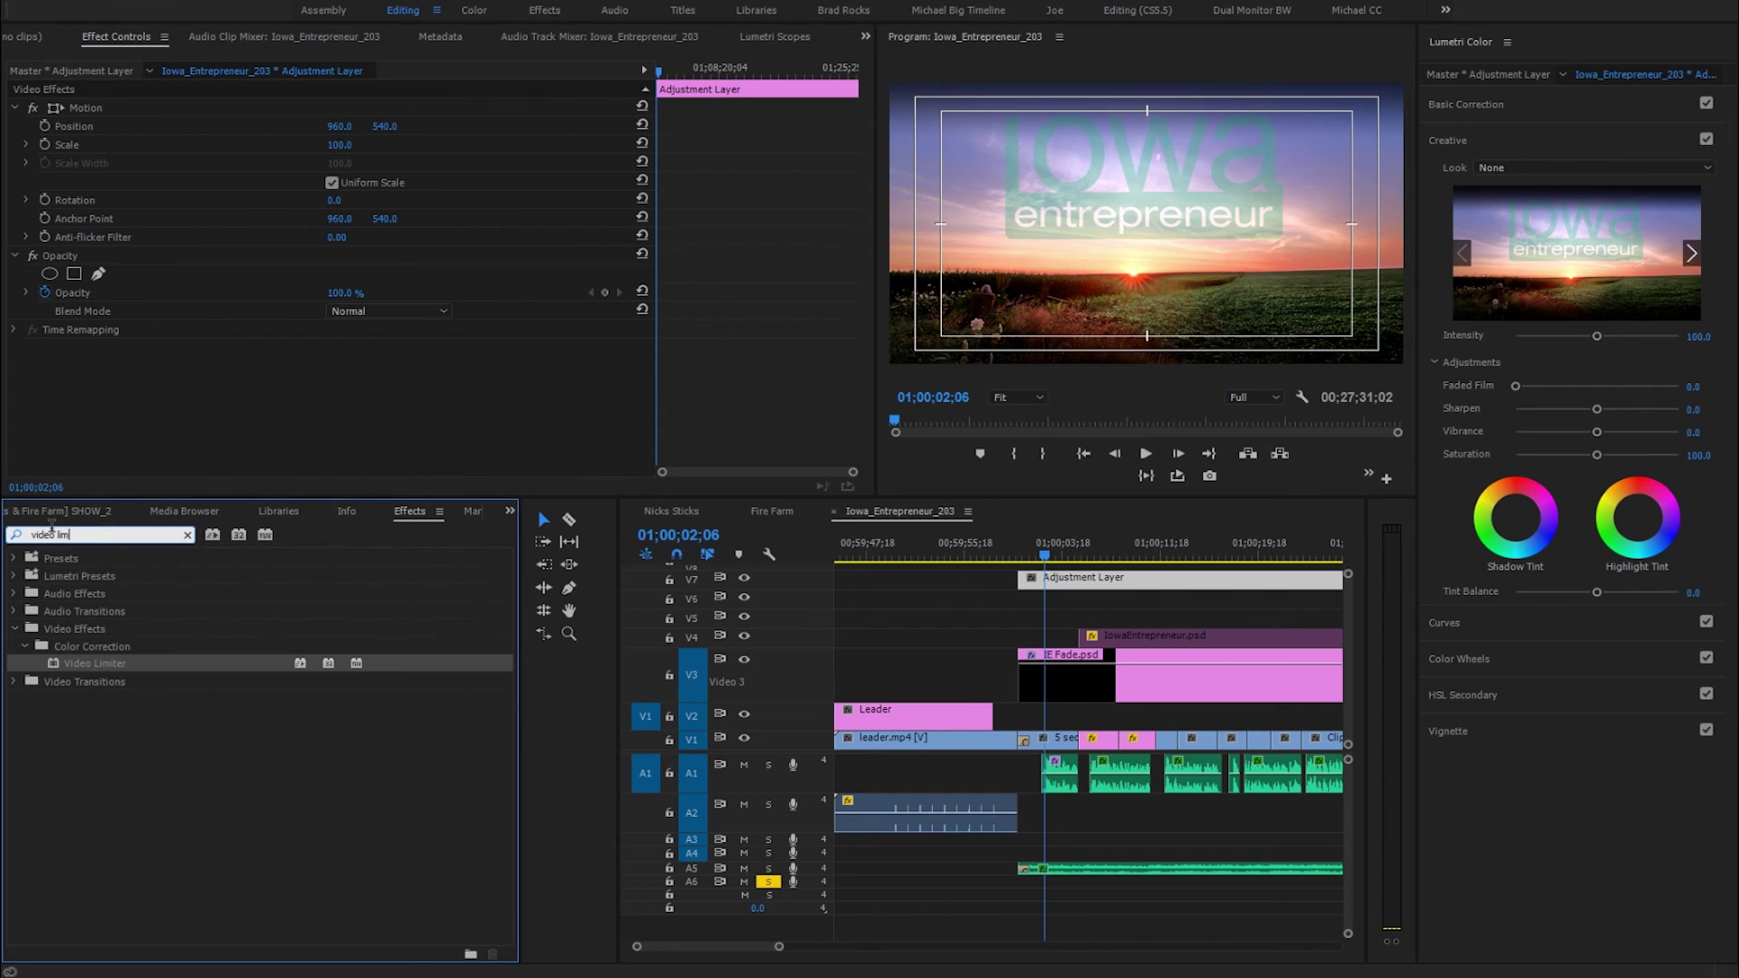
pyautogui.write('level')
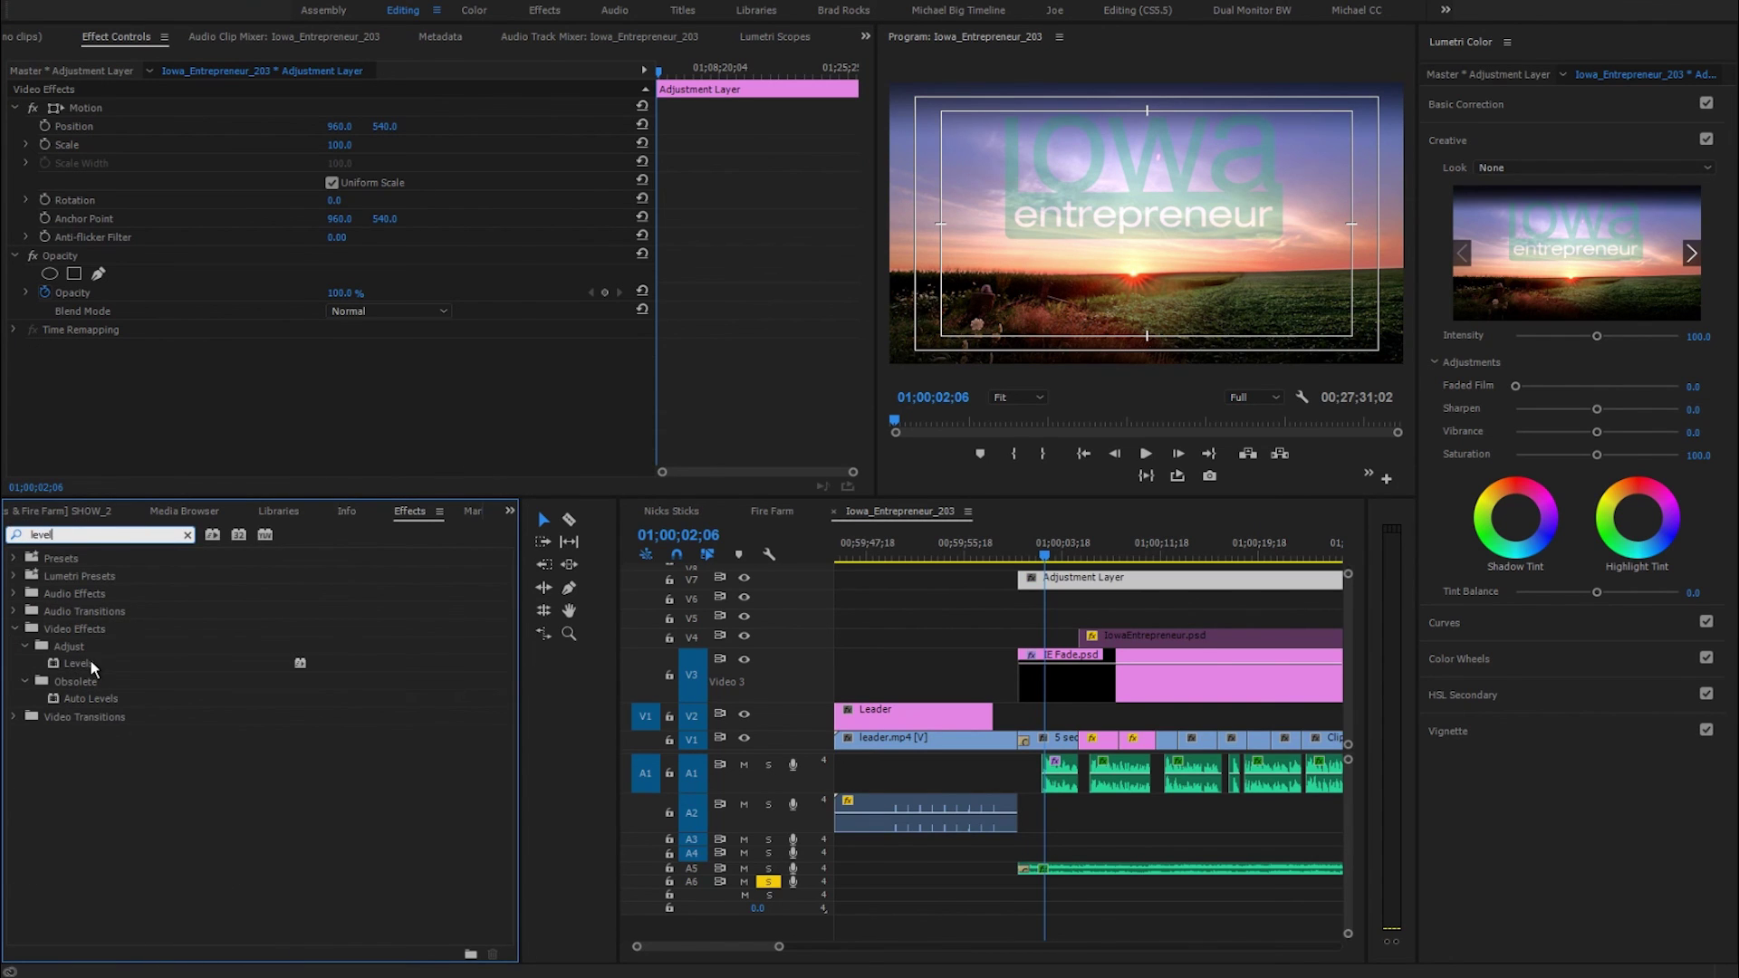
# - Apply a default Levels effect to the adjustment layer and view the Lumetri waveform
pyautogui.moveTo(90, 659); pyautogui.dragTo(230, 390)
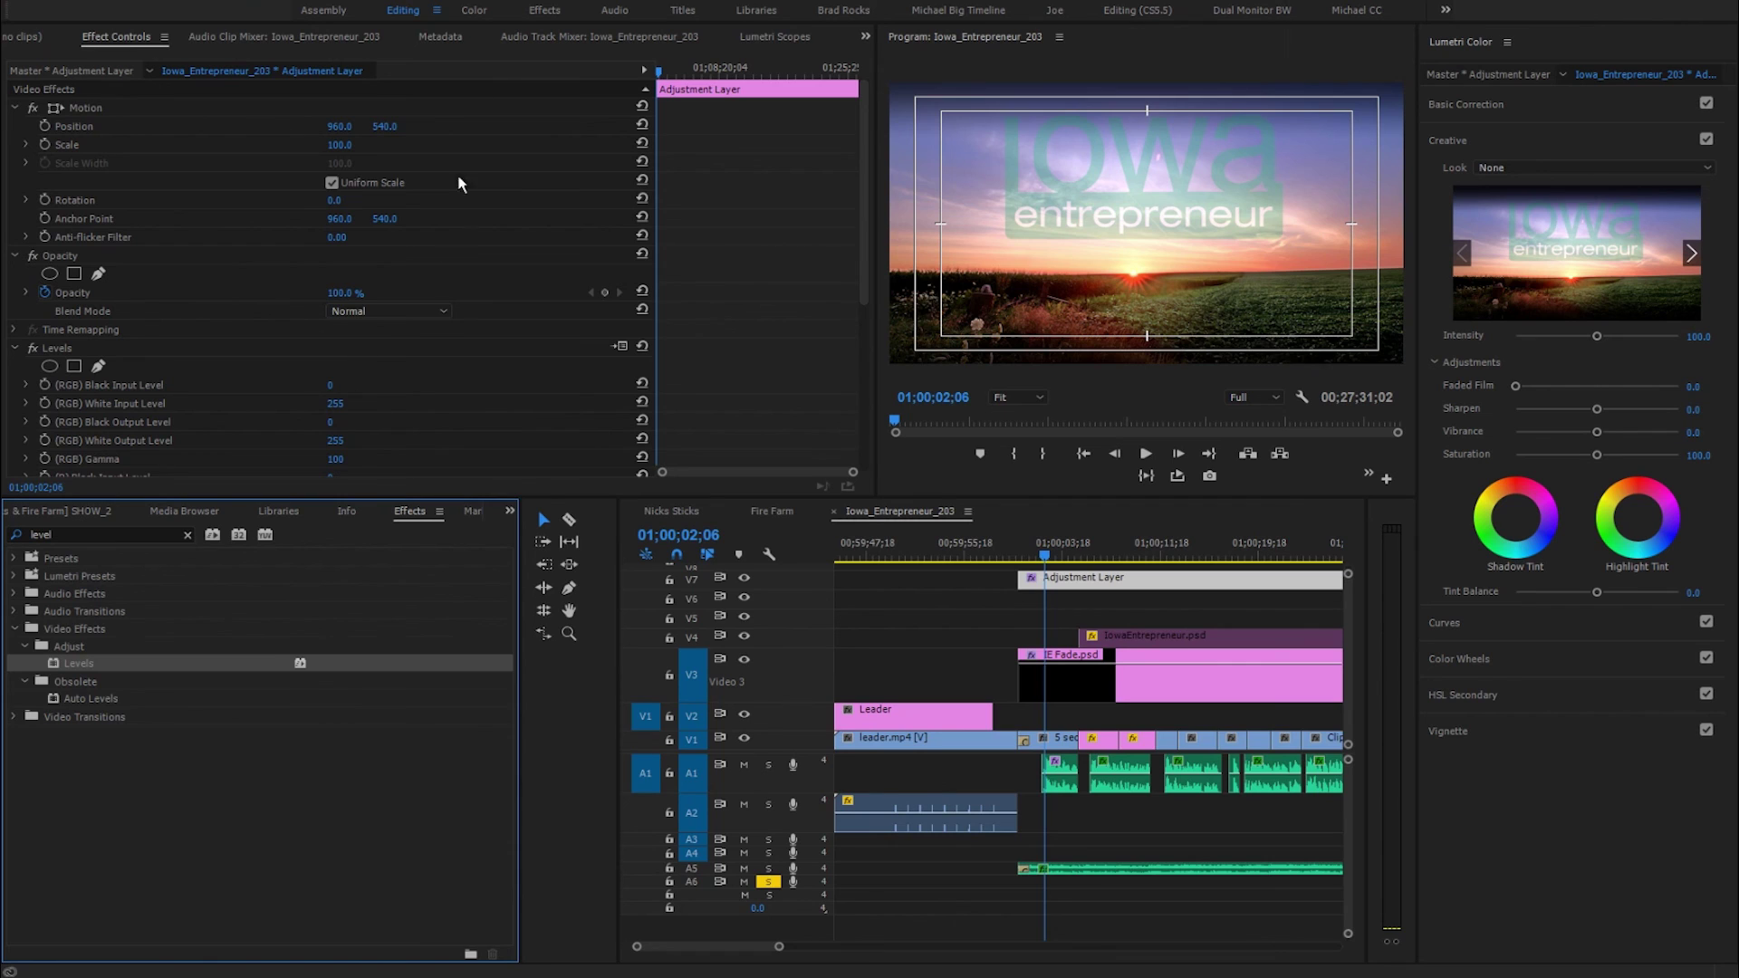
pyautogui.click(763, 39)
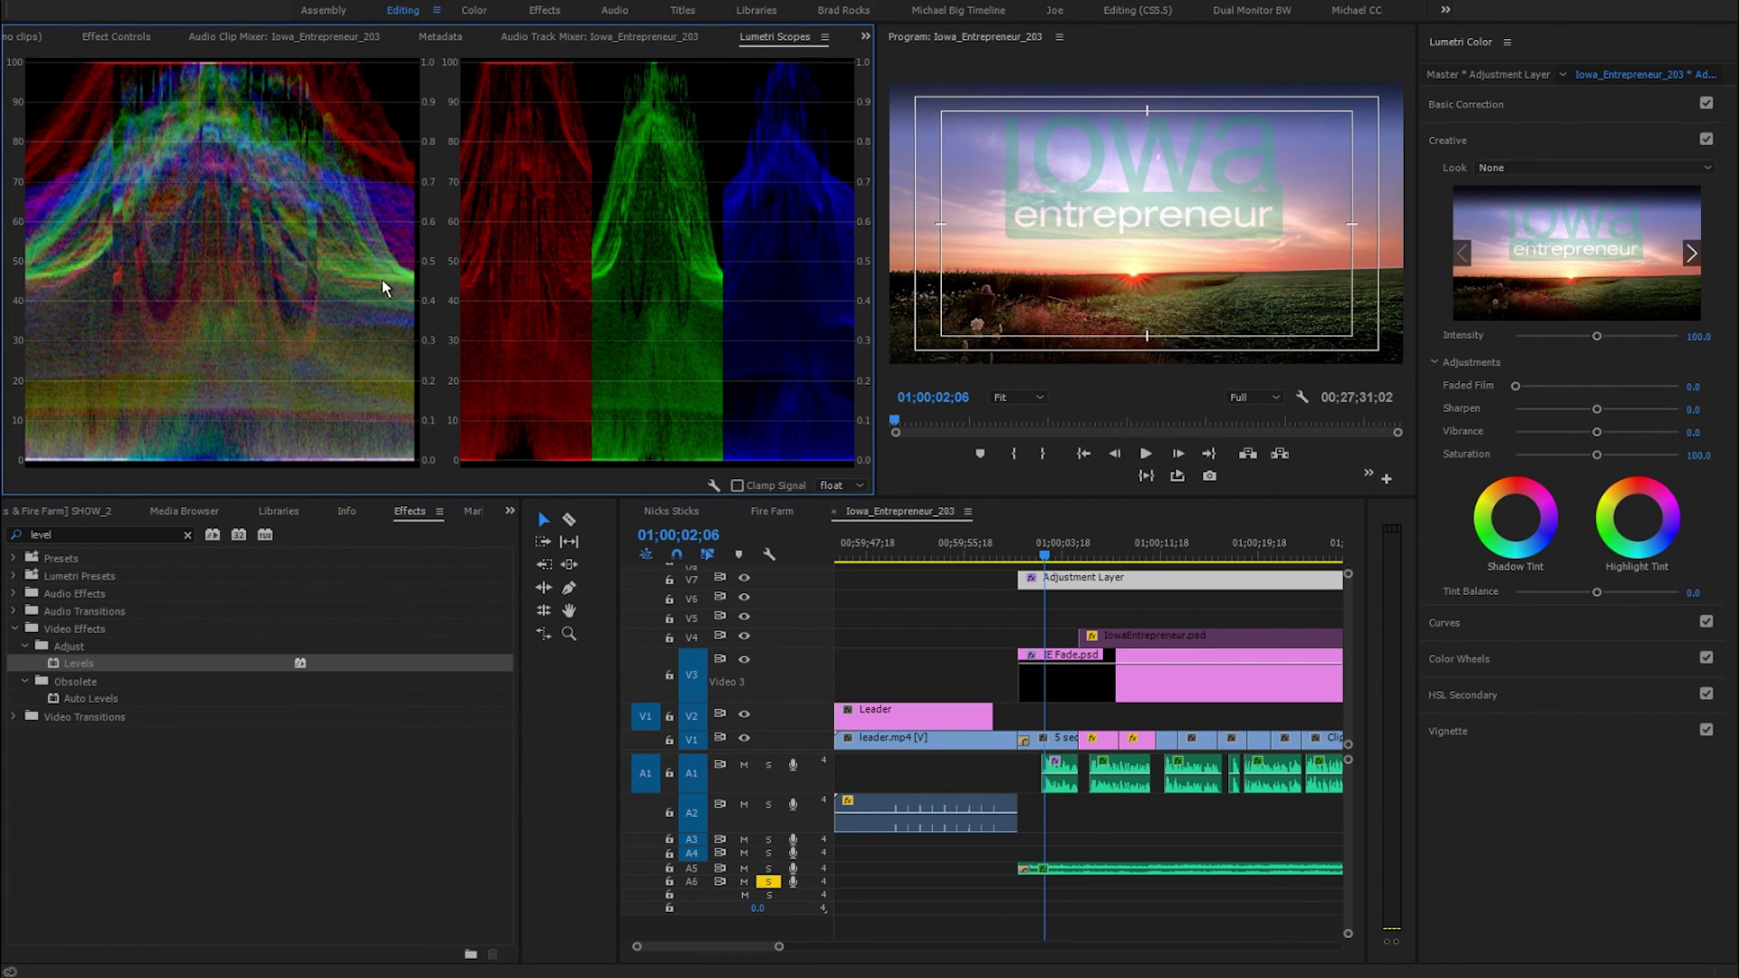
# - Play the sequence and stop on the baseball pitcher shot at 01;00;10;10
pyautogui.click(1046, 556)
pyautogui.press('space')
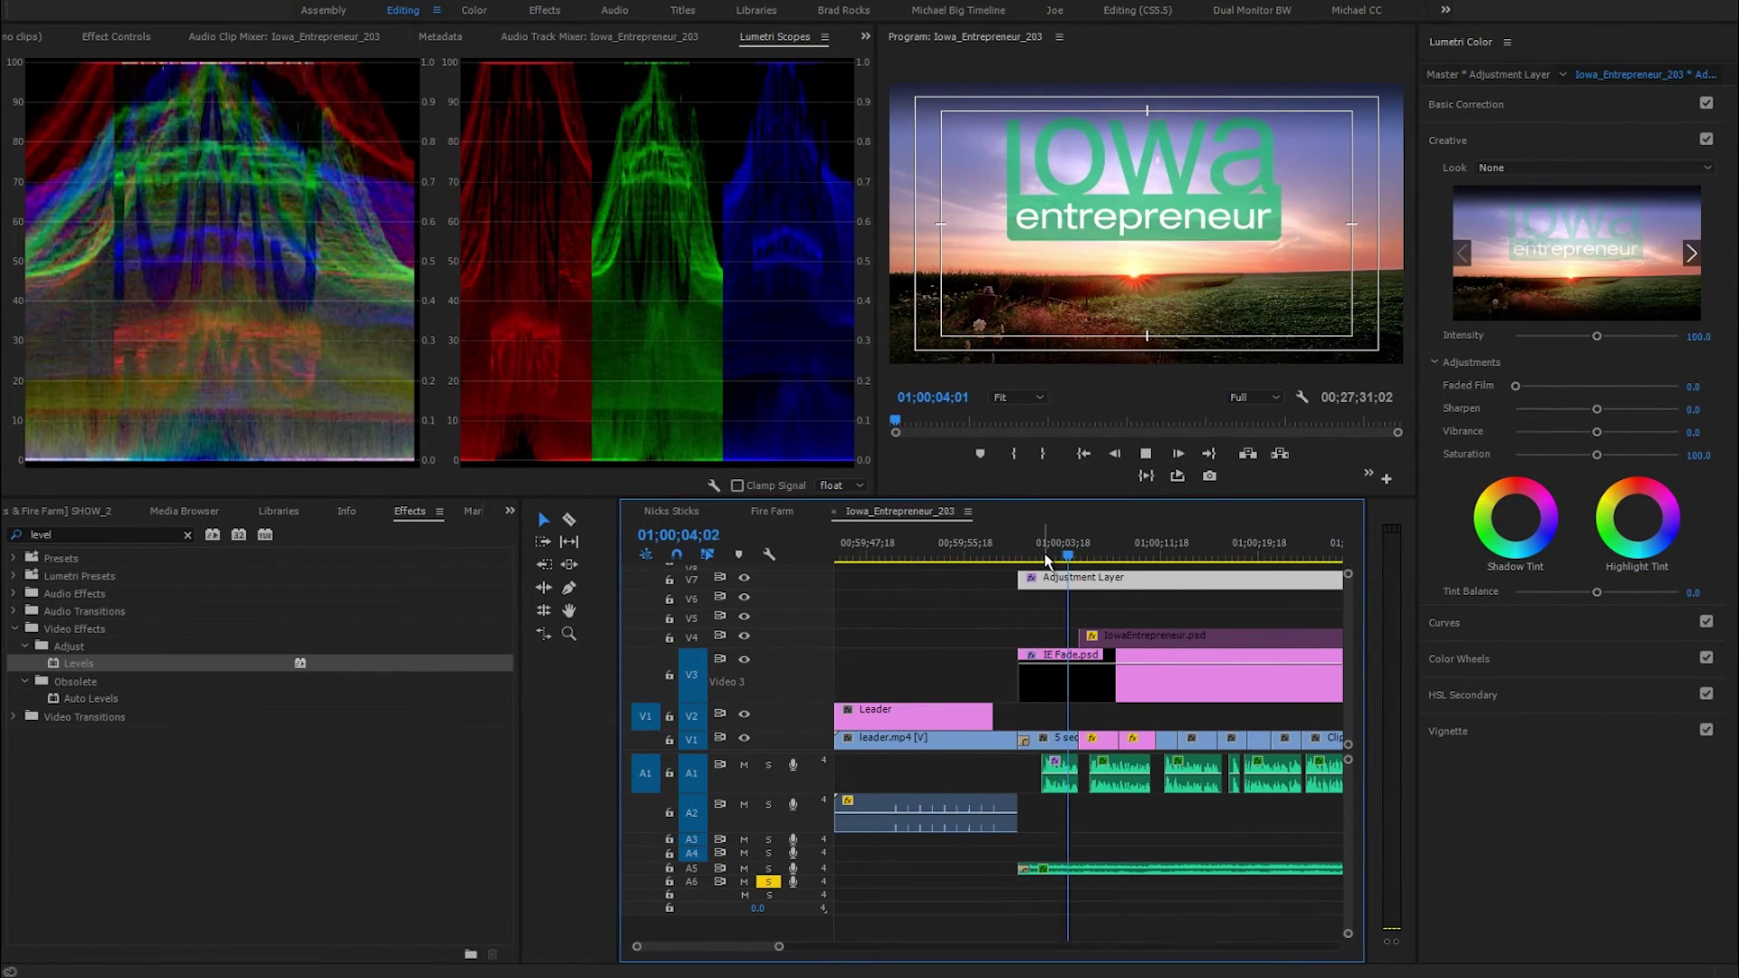
pyautogui.click(1143, 548)
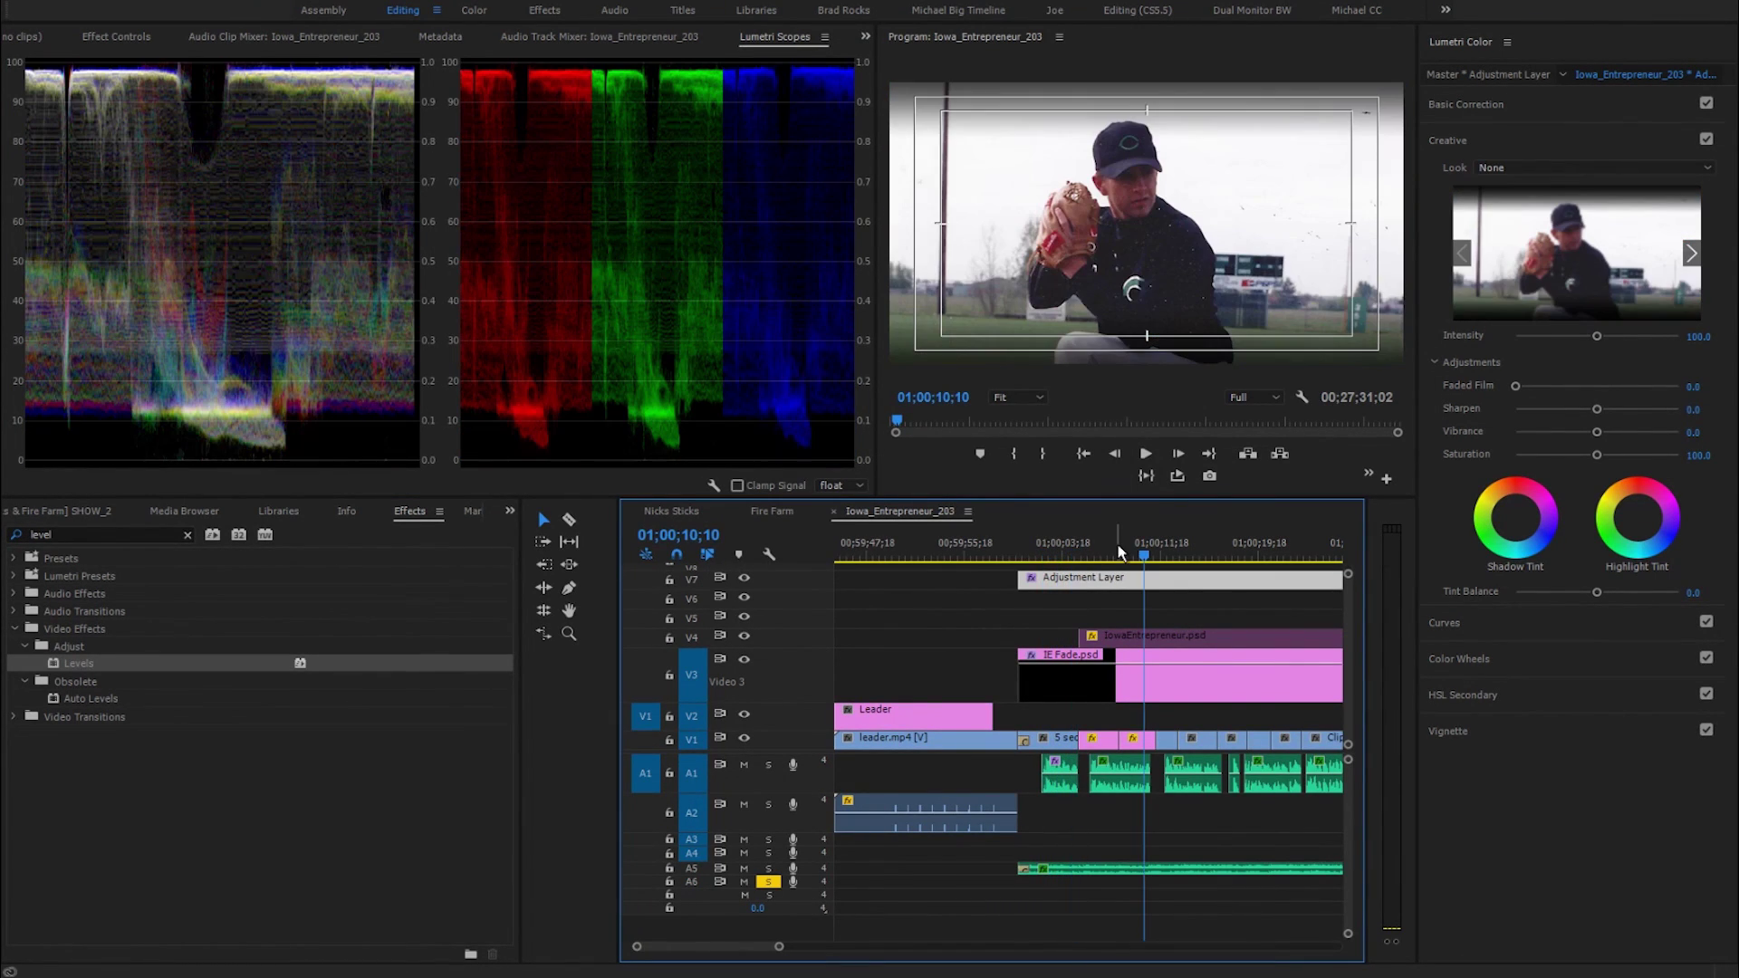